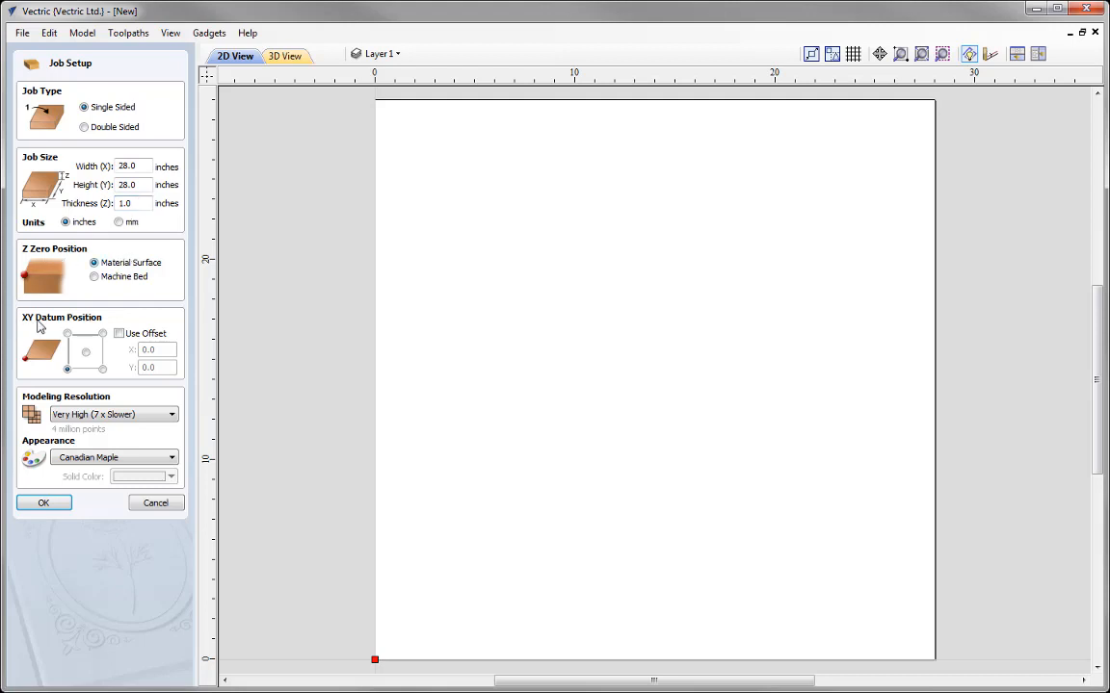
# Step: Create the single-sided 28 x 28 x 1 inch job with the XY datum at the material's lower-left corner
pyautogui.click(68, 373)
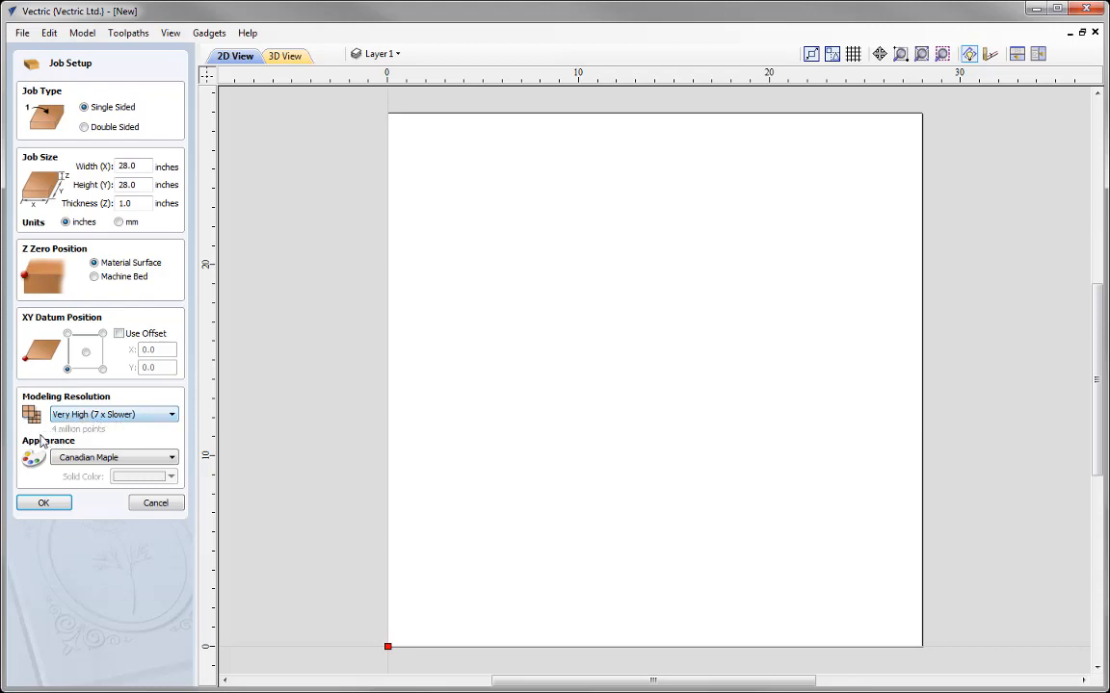
pyautogui.click(44, 503)
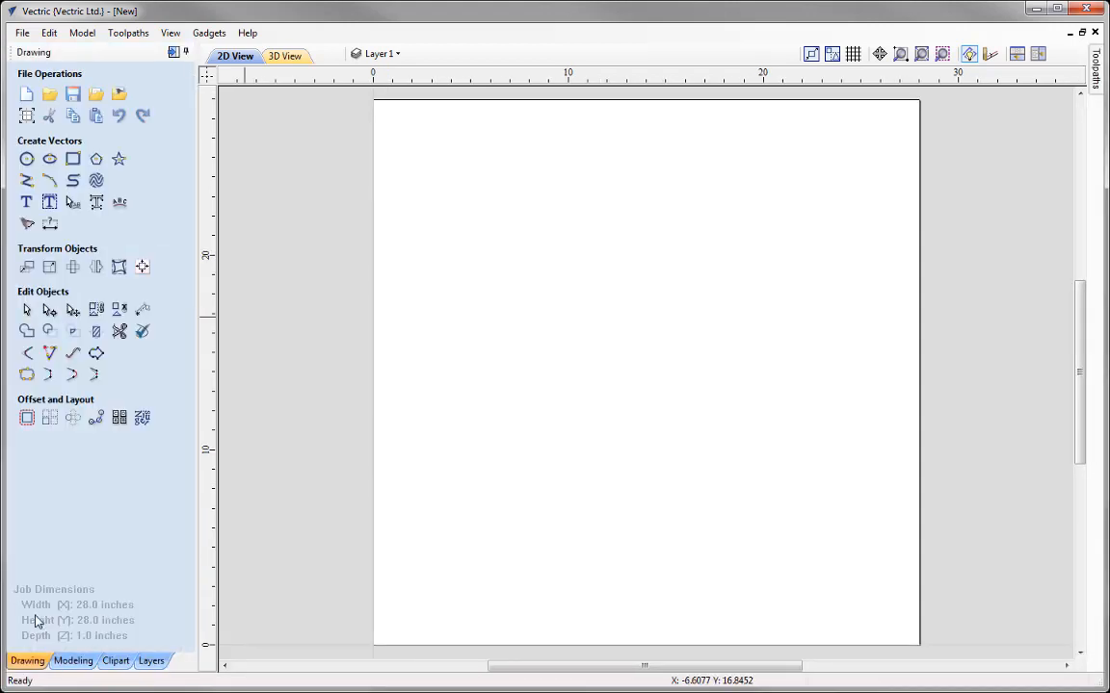
# Step: Import the 3D model AppleEdit.v3m as a component
pyautogui.click(73, 661)
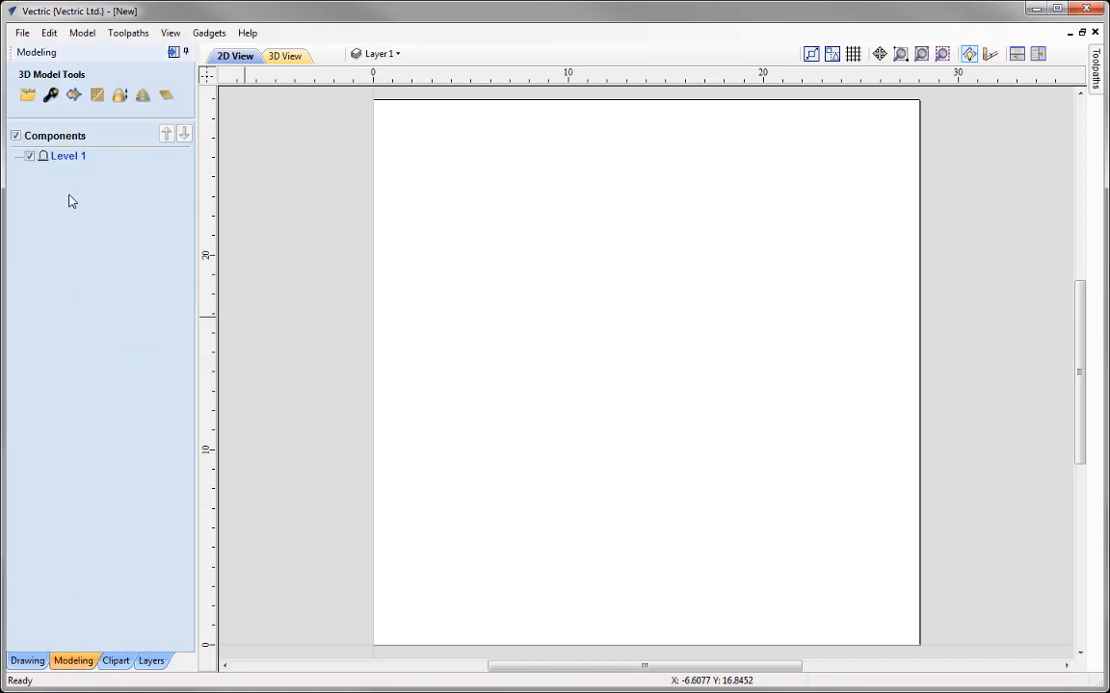
pyautogui.click(28, 96)
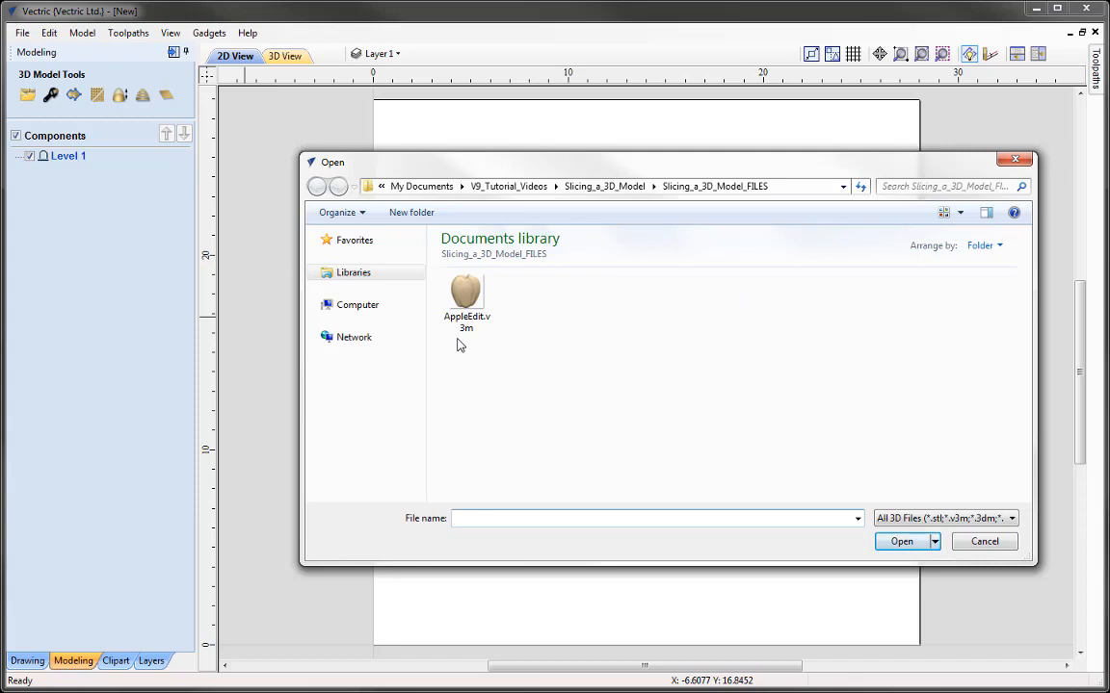
pyautogui.click(467, 303)
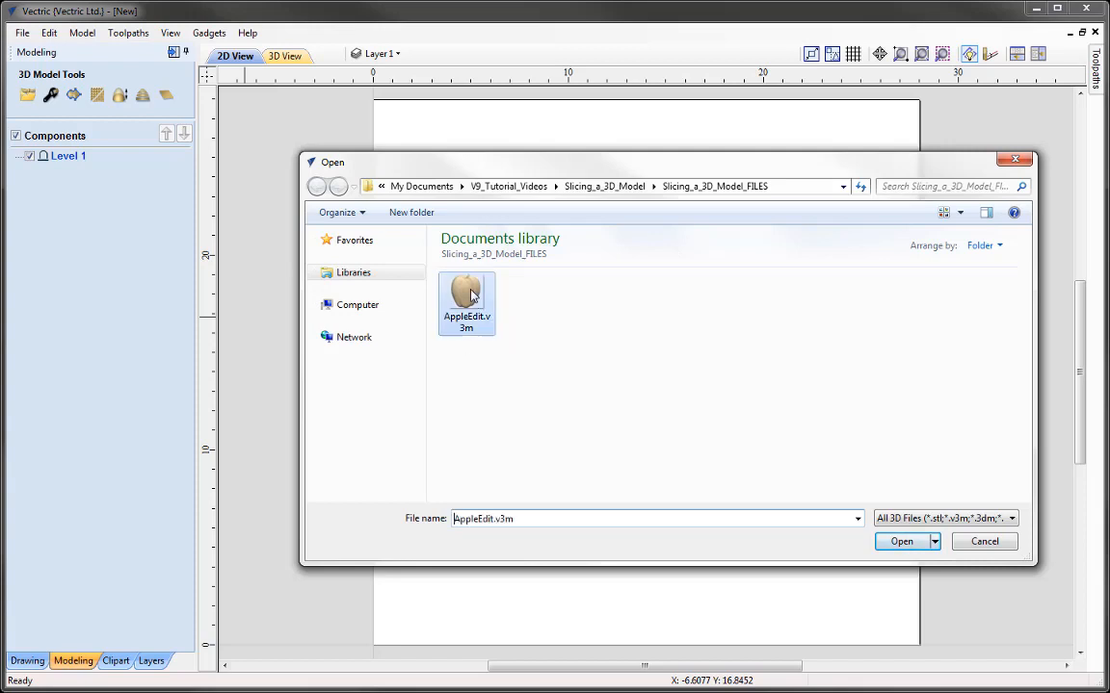
pyautogui.click(903, 542)
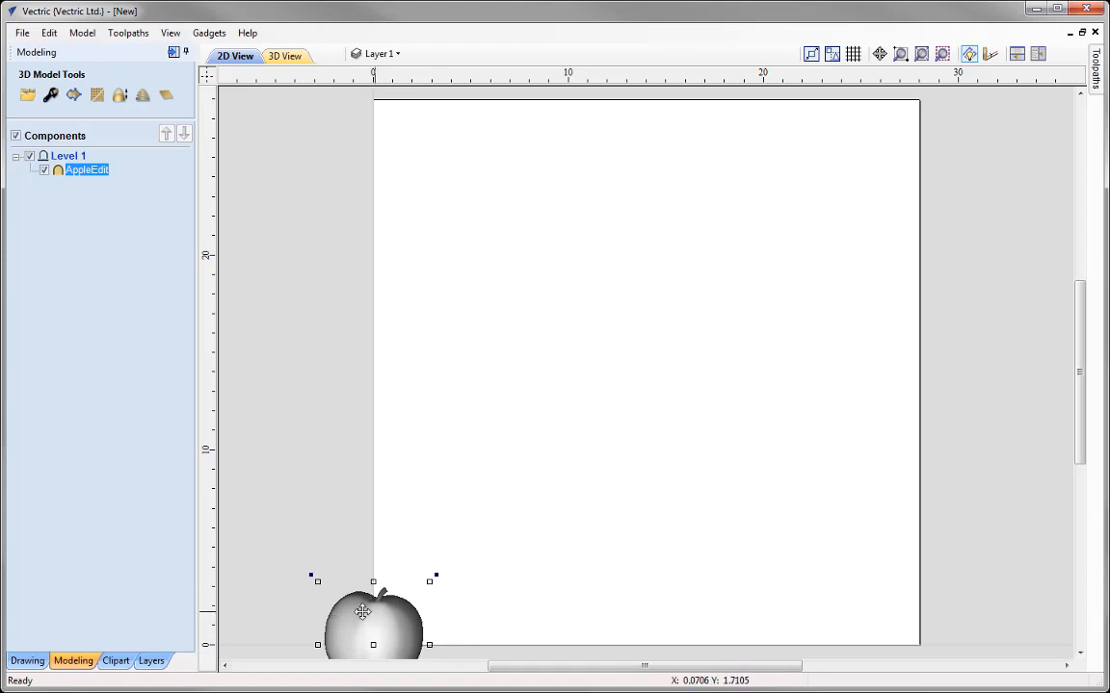
# Step: Center the apple component on the material in both directions
pyautogui.click(27, 661)
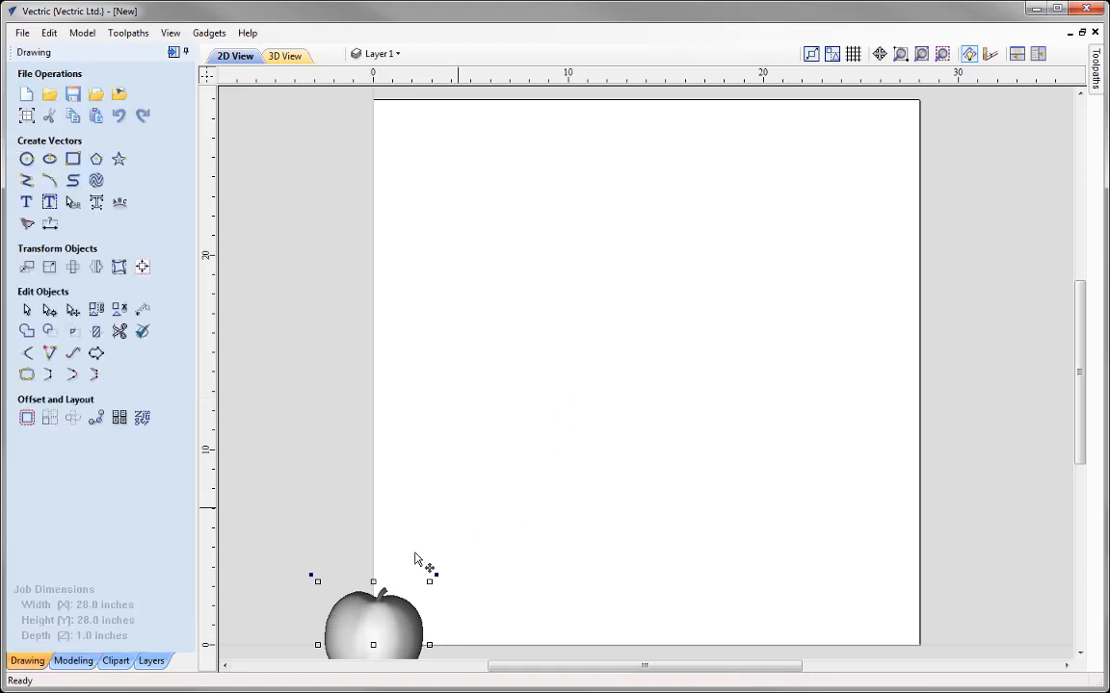
pyautogui.click(142, 268)
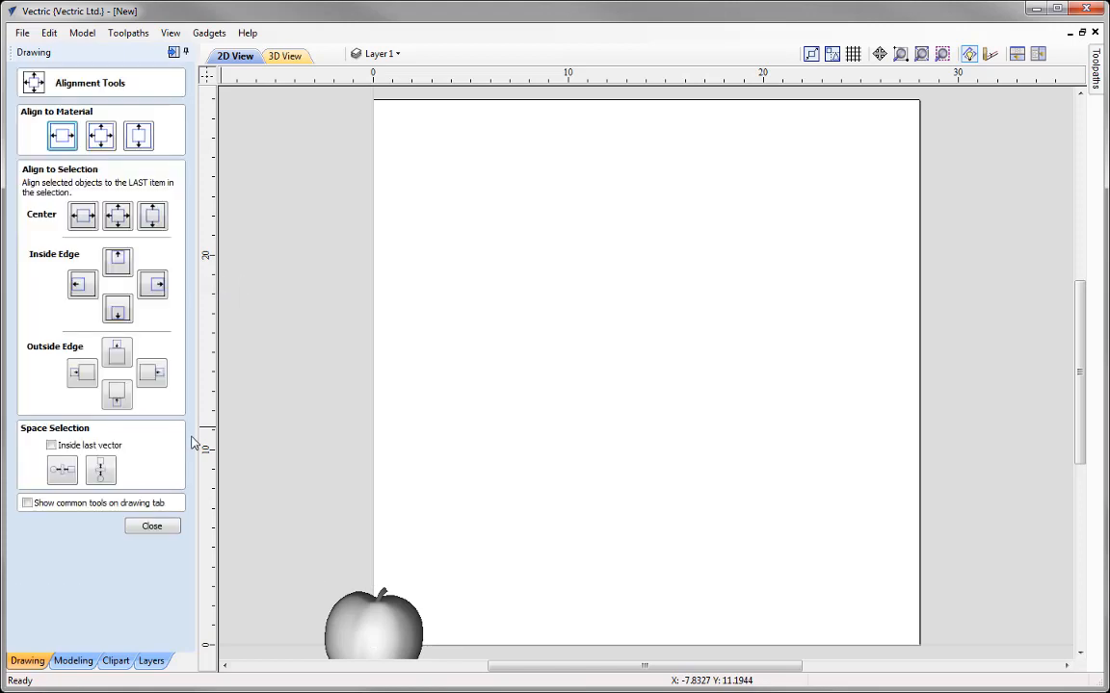
pyautogui.click(102, 138)
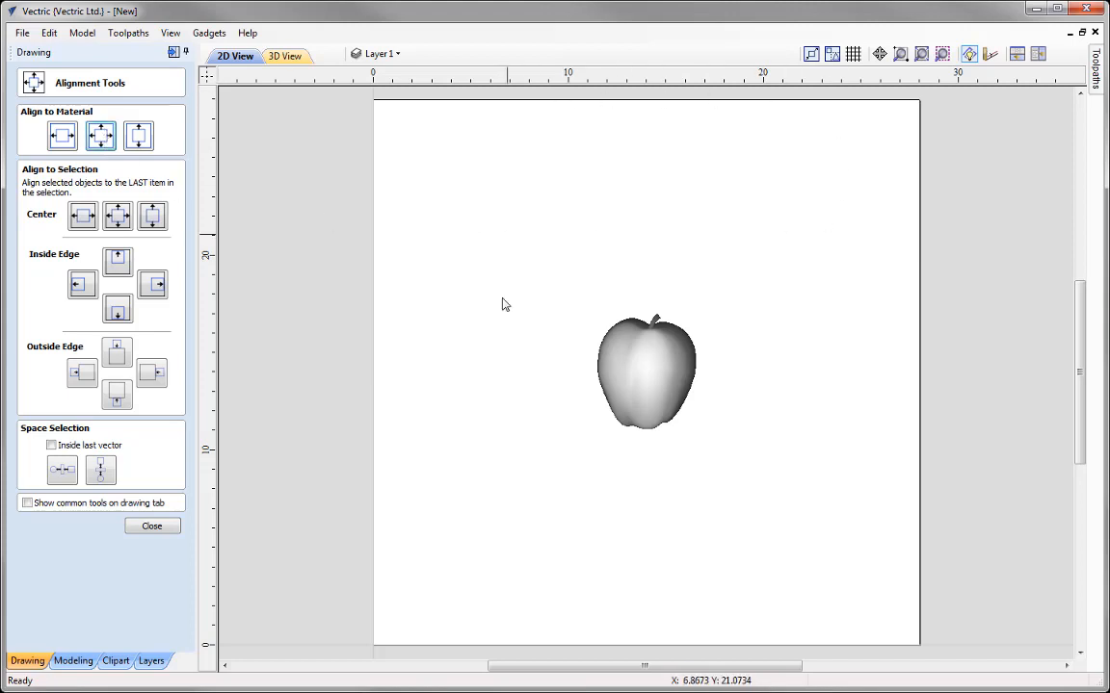
pyautogui.click(139, 529)
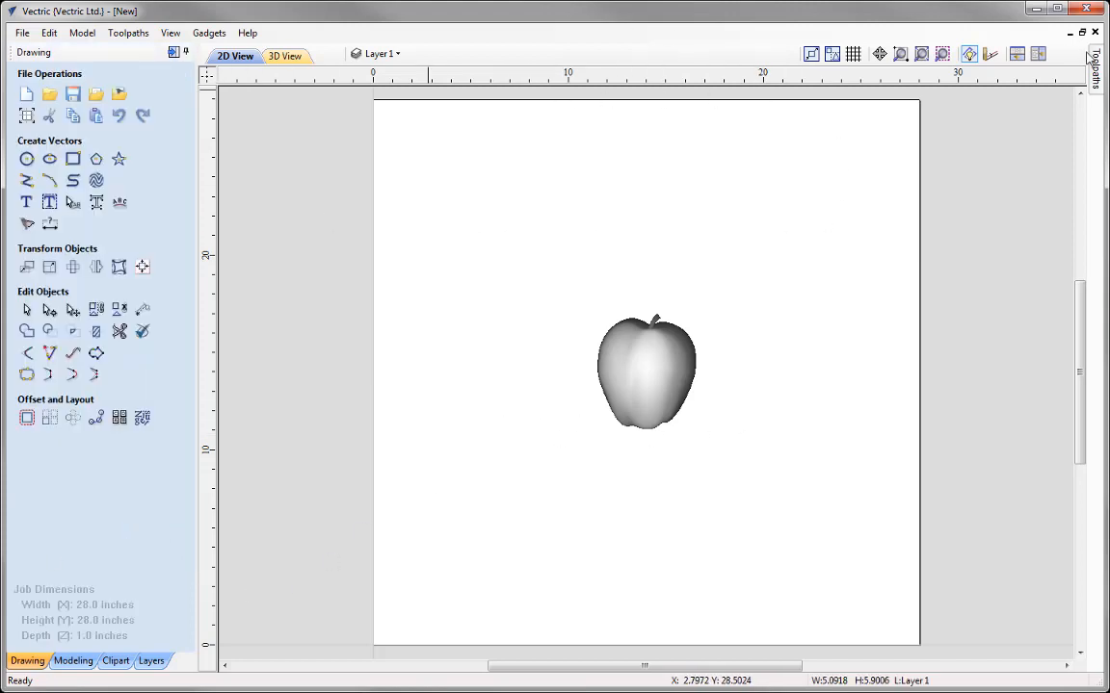
# Step: Show the 2D and 3D views side by side and resize the apple component proportionally to a height (Y) of 27 inches
pyautogui.click(1037, 53)
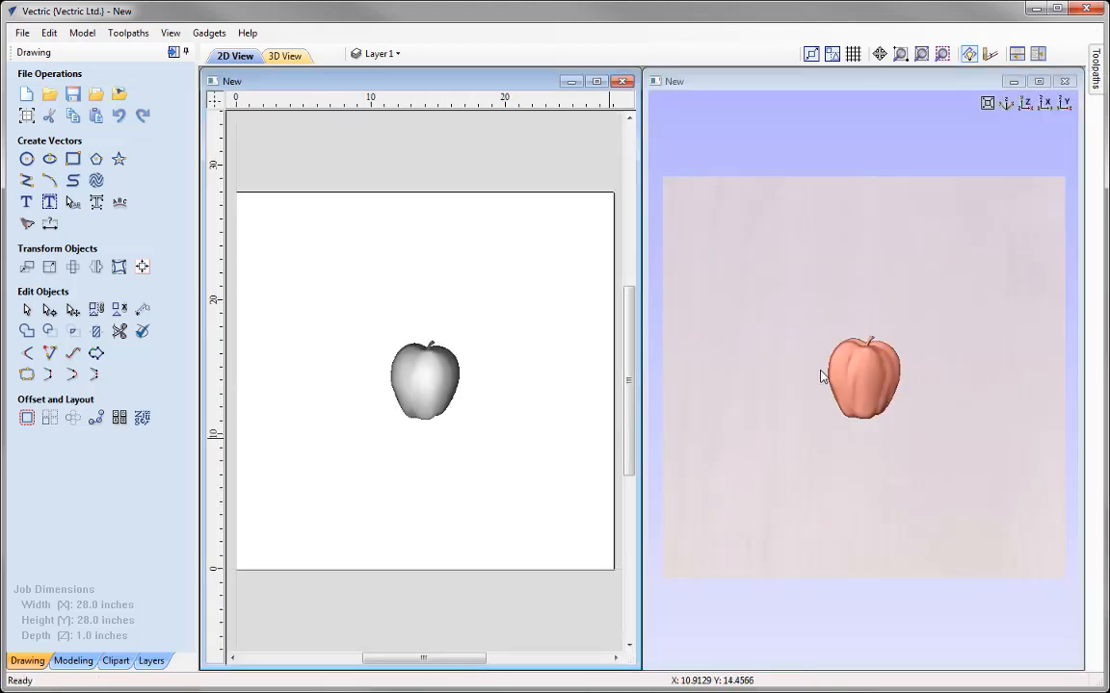
pyautogui.click(430, 382)
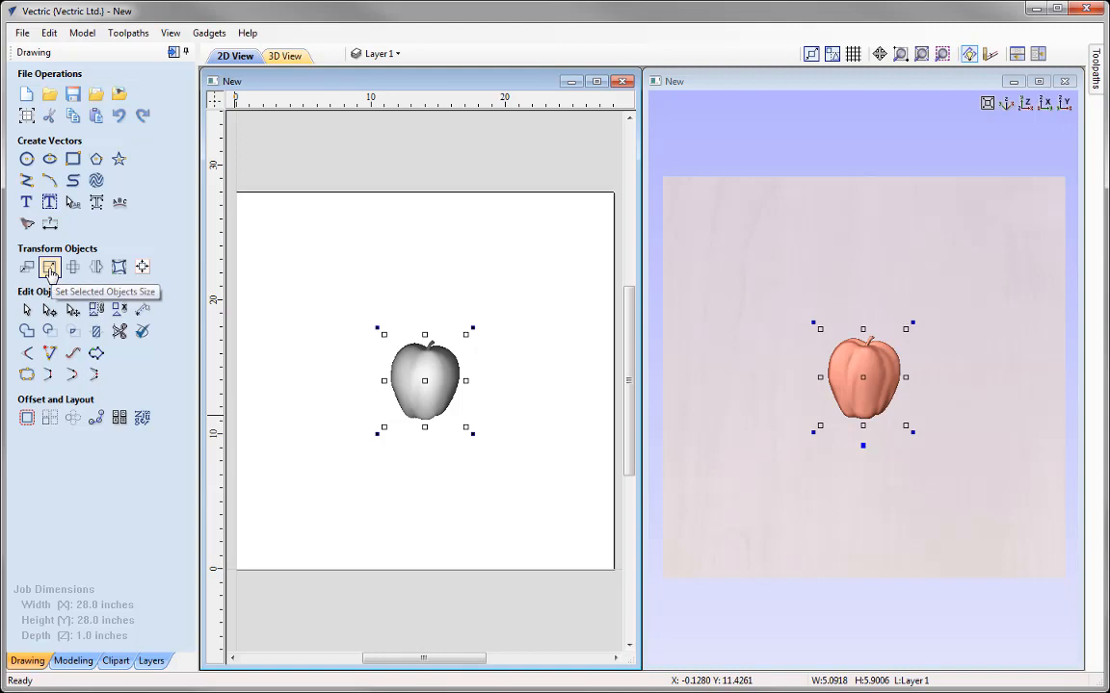
pyautogui.click(51, 267)
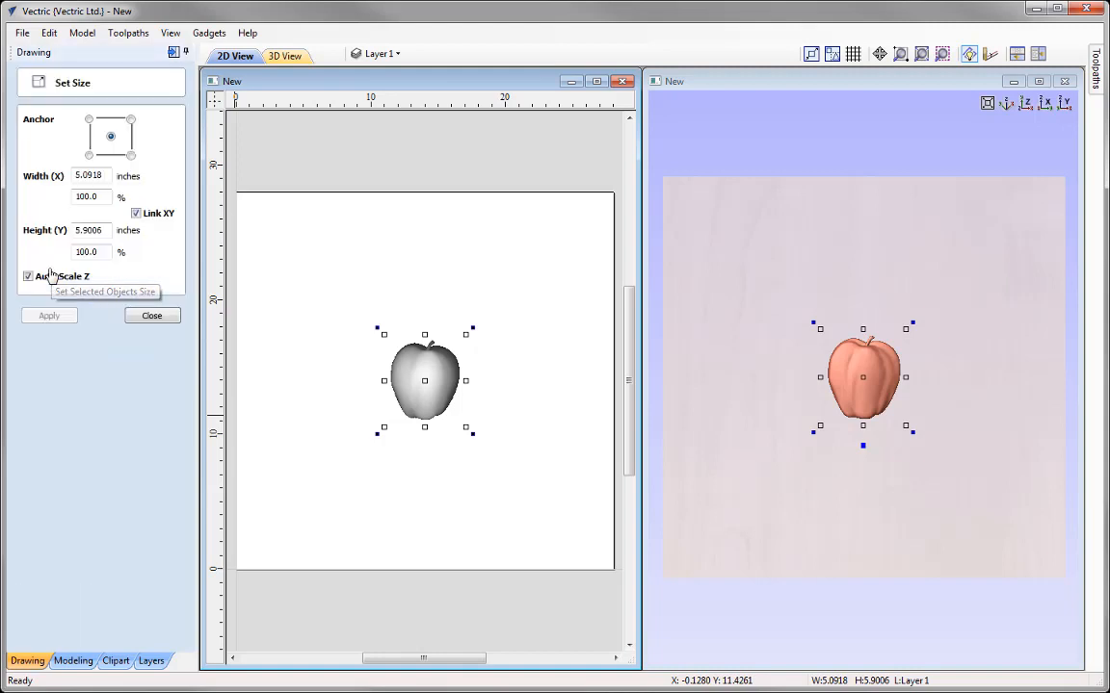
pyautogui.doubleClick(112, 230)
pyautogui.write('27')
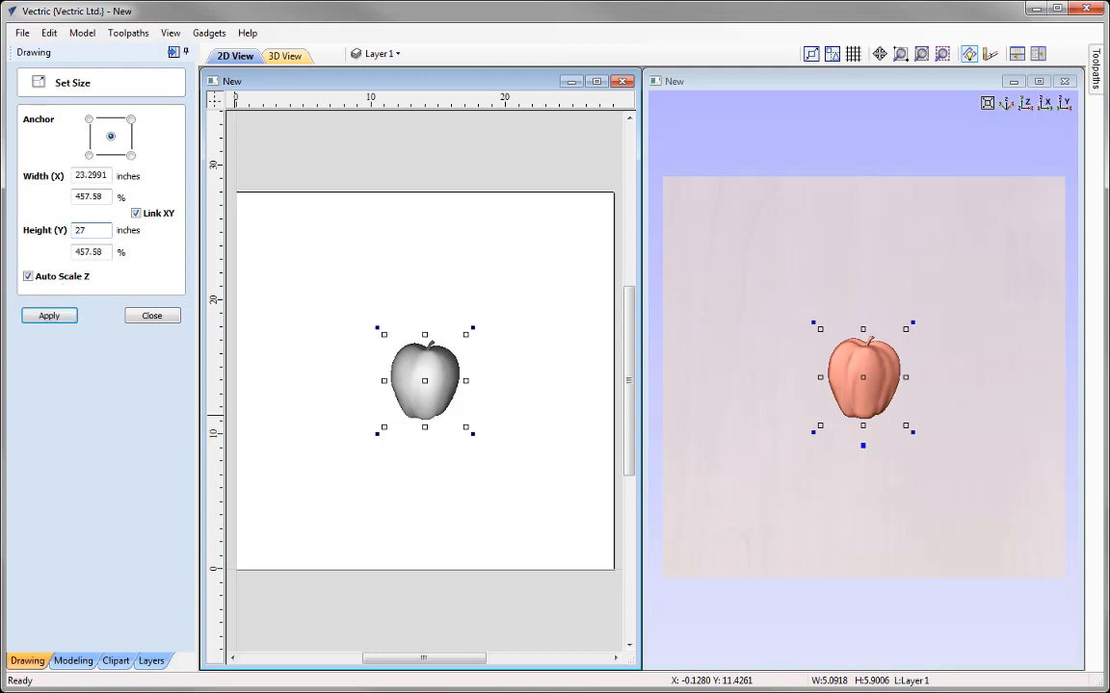
pyautogui.click(48, 316)
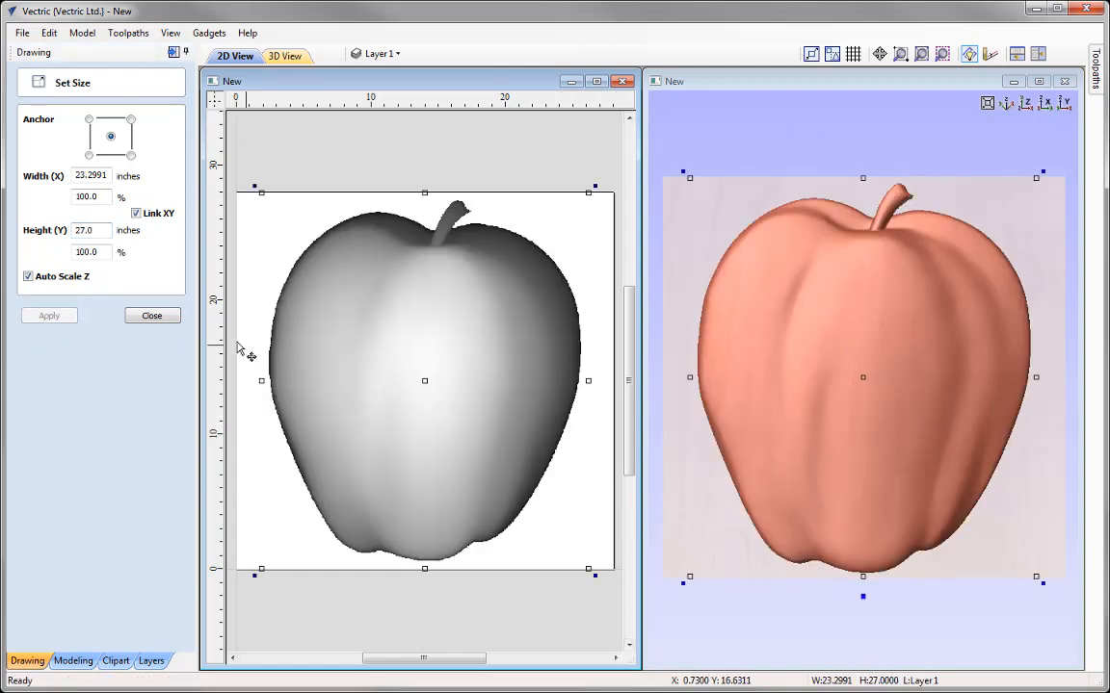
pyautogui.click(153, 316)
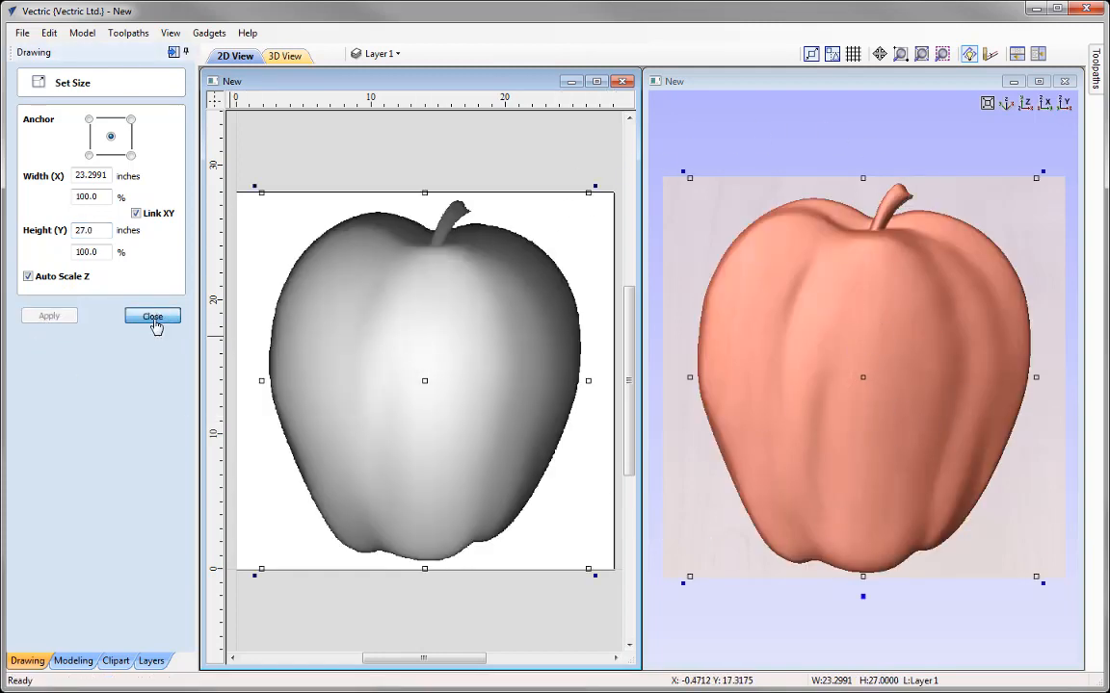
# Step: Set the AppleEdit component's shape height to 3.75 inches
pyautogui.click(74, 661)
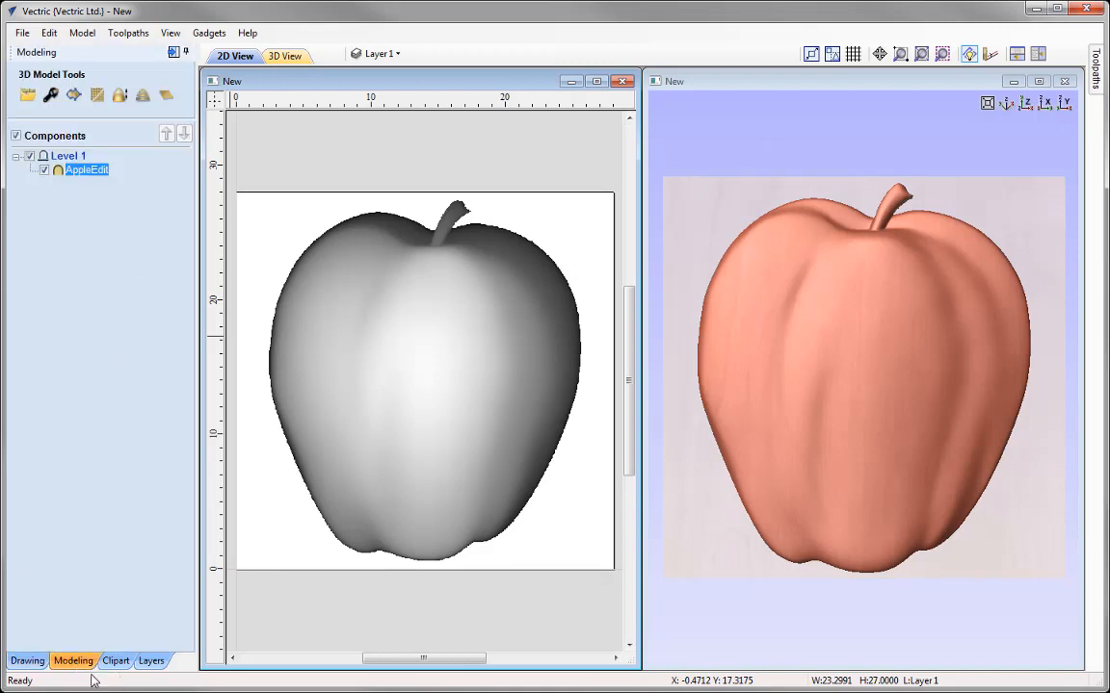
pyautogui.click(50, 97)
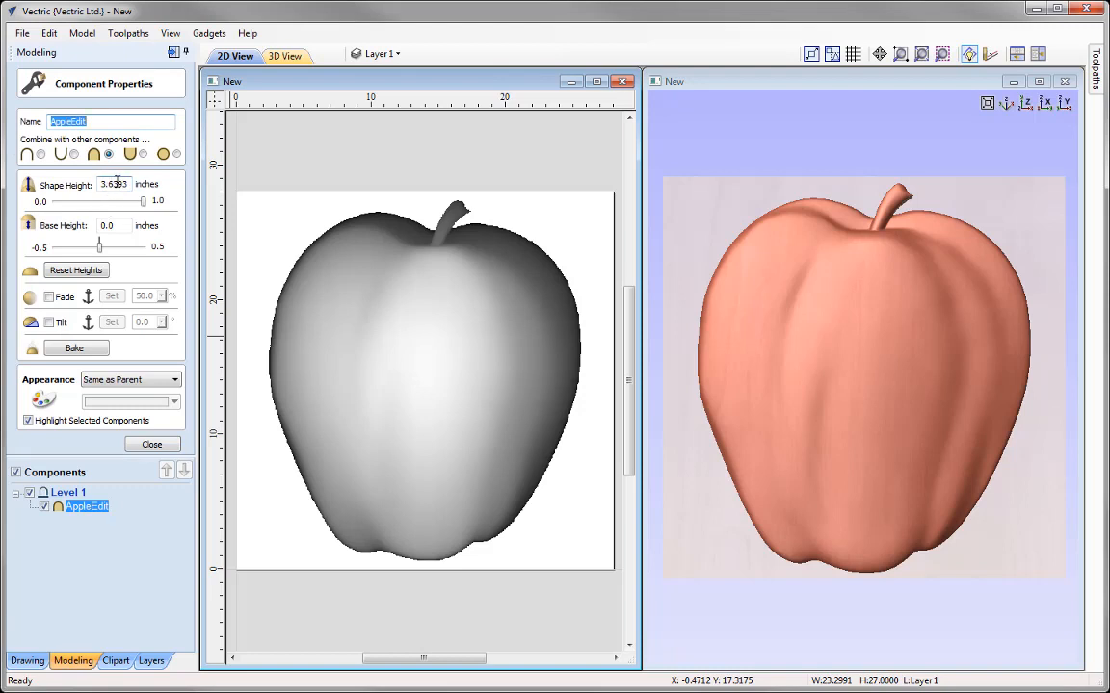
pyautogui.moveTo(107, 184); pyautogui.dragTo(128, 184)
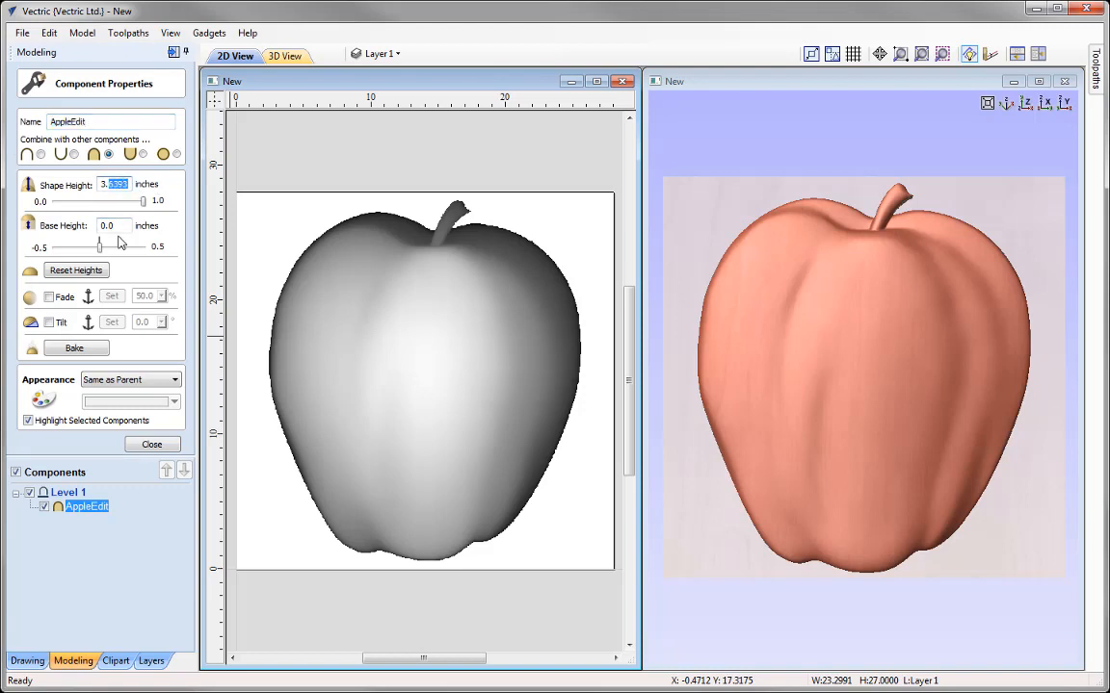
pyautogui.write('75')
pyautogui.press('Return')
pyautogui.click(146, 444)
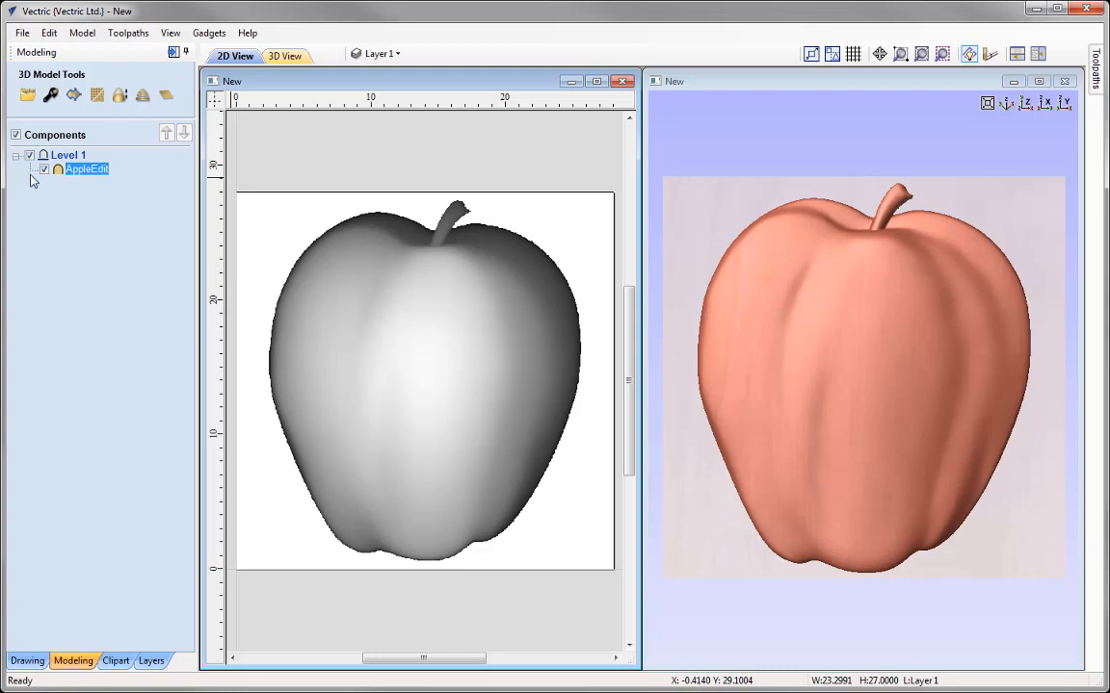
# Step: Slice the apple model at a slice thickness of 1.0 inch, creating boundary vectors
pyautogui.click(141, 96)
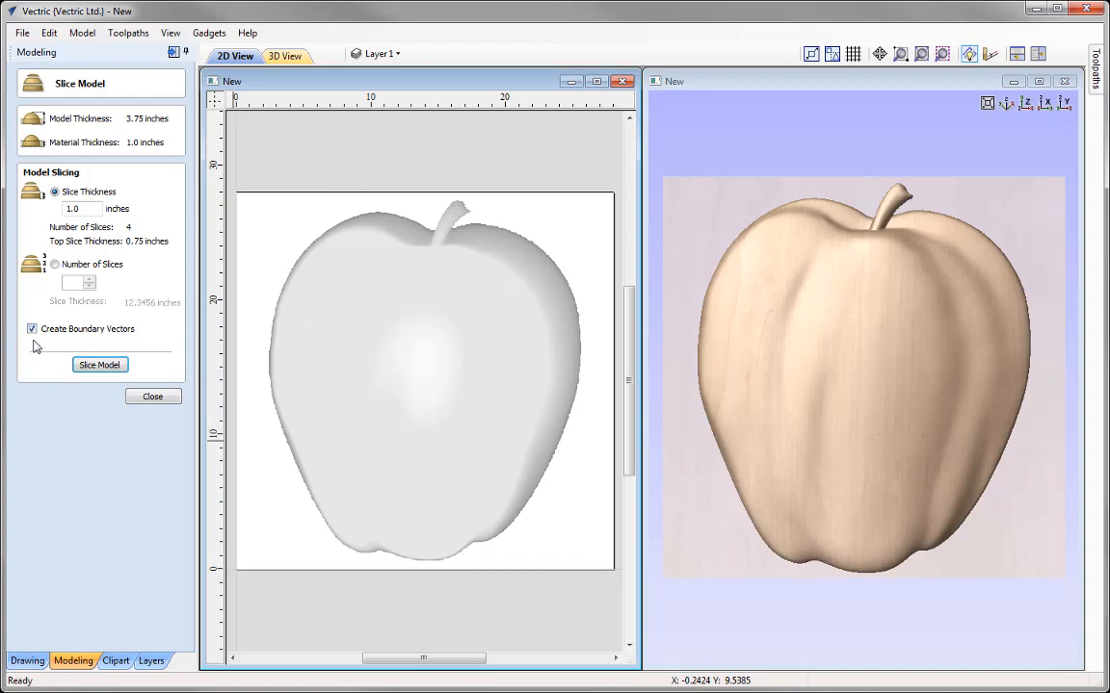
pyautogui.click(100, 365)
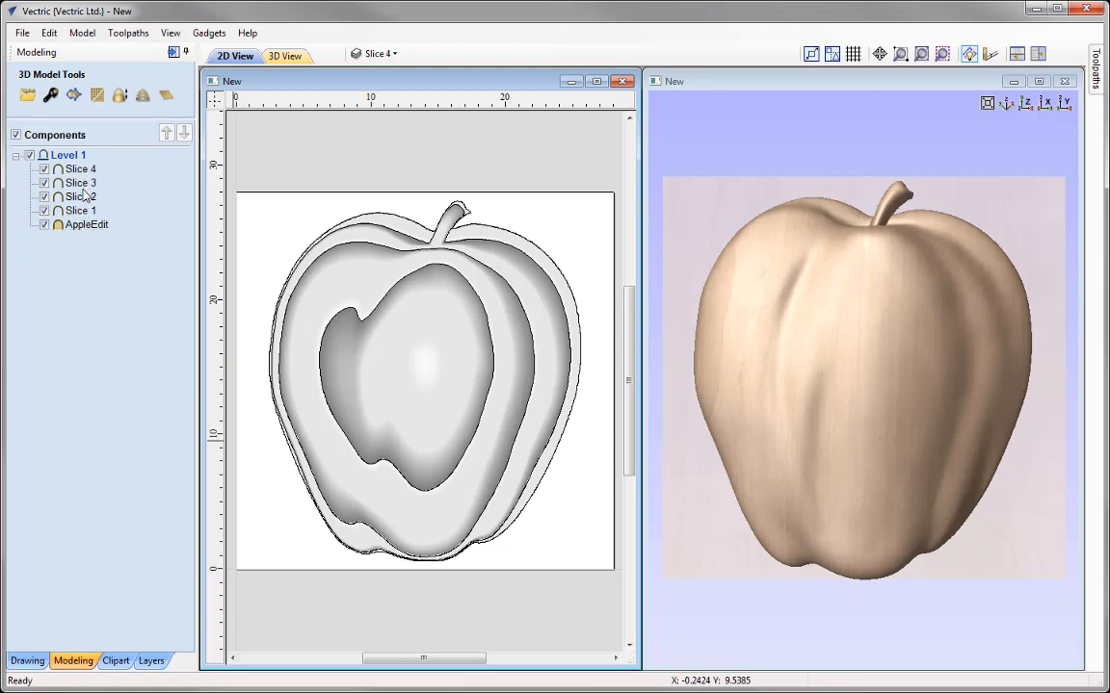
# Step: Delete the original AppleEdit component from Level 1, keeping only the slice components
pyautogui.click(77, 229)
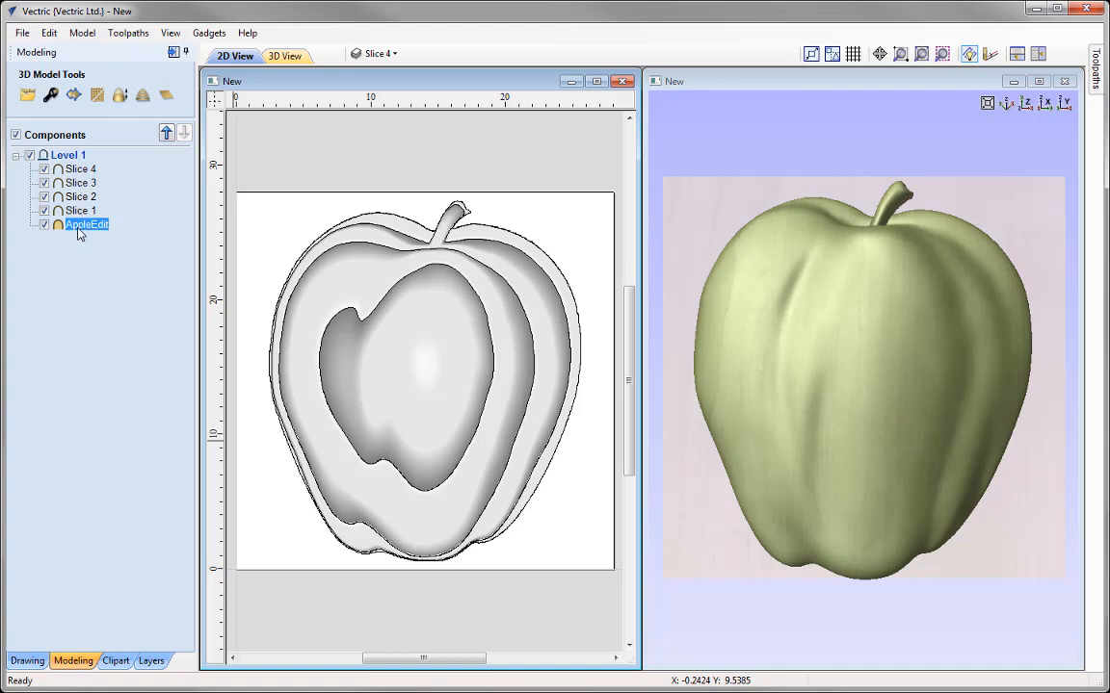
pyautogui.rightClick(71, 229)
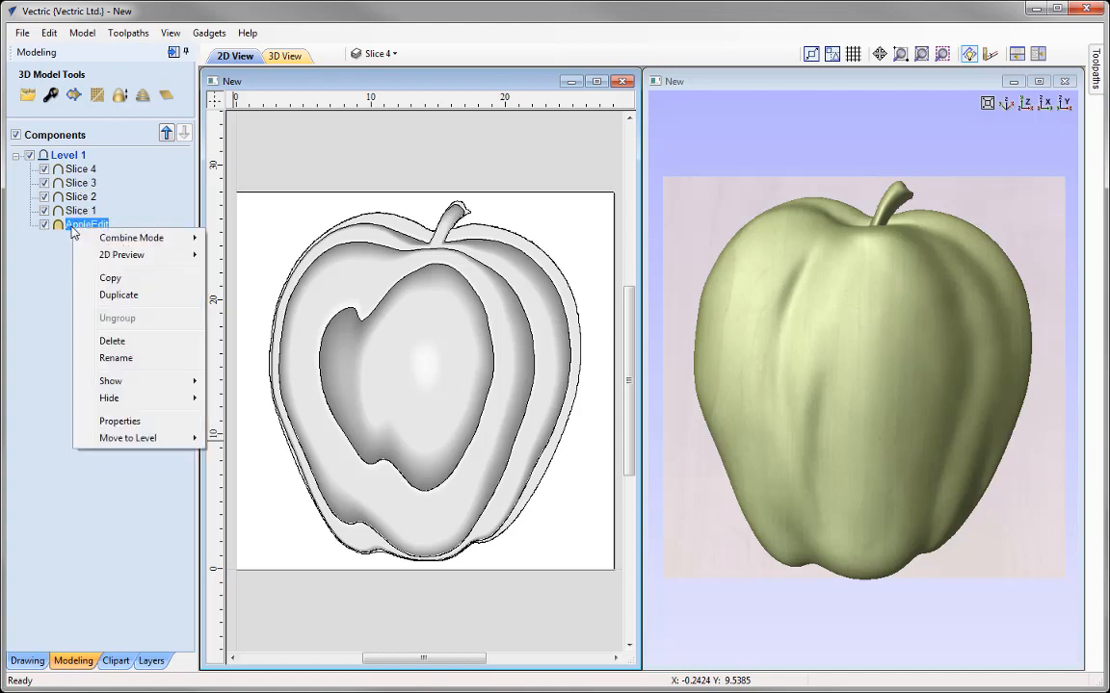
pyautogui.click(143, 342)
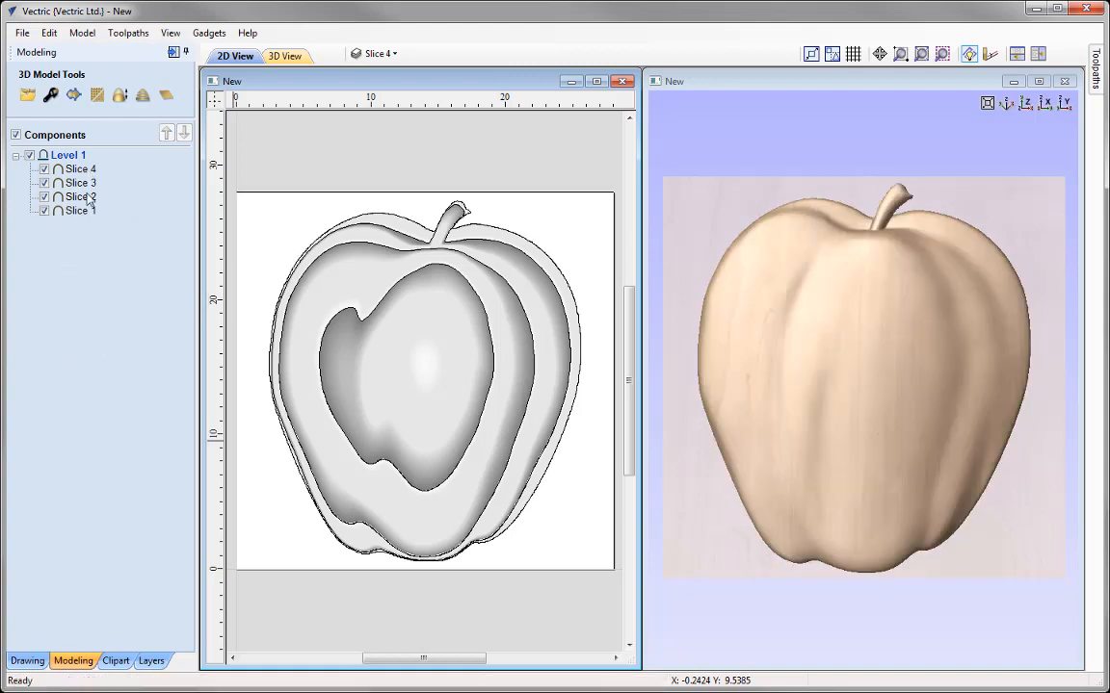
# Step: Delete the empty Layer 1 from the drawing's layers
pyautogui.click(400, 56)
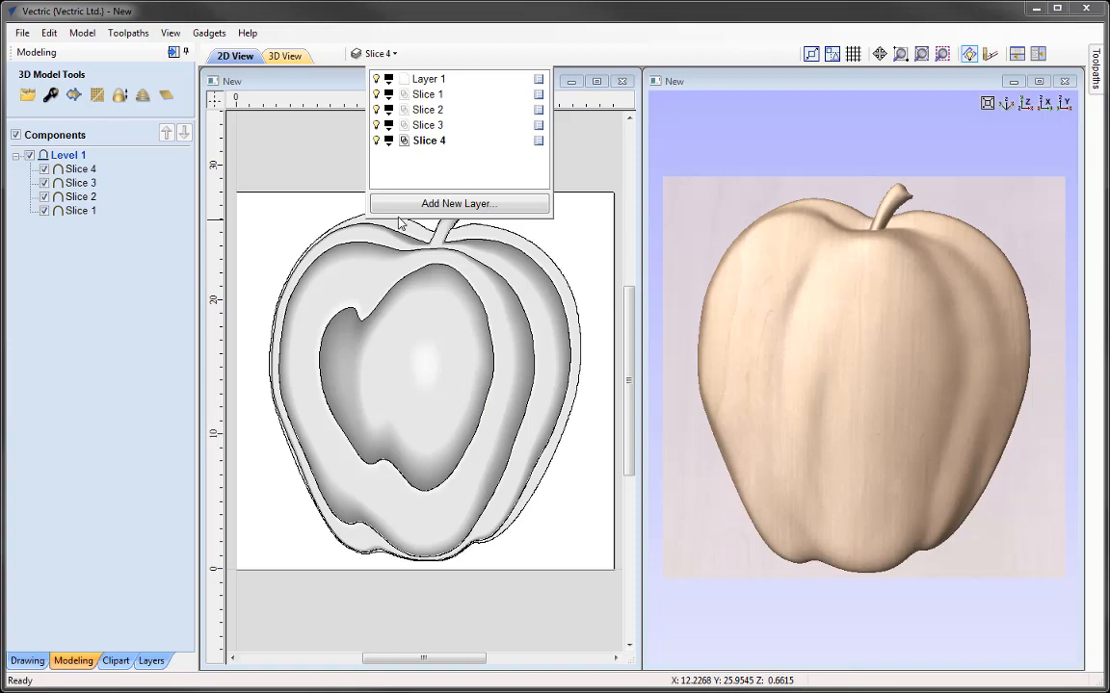
pyautogui.rightClick(544, 83)
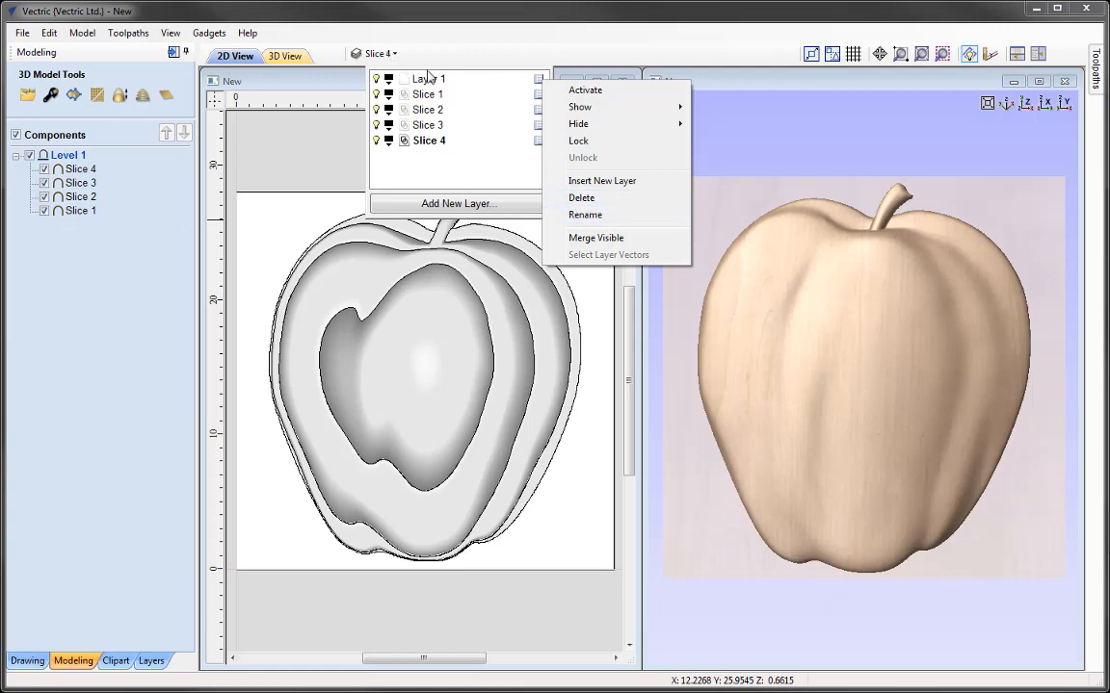
pyautogui.click(582, 198)
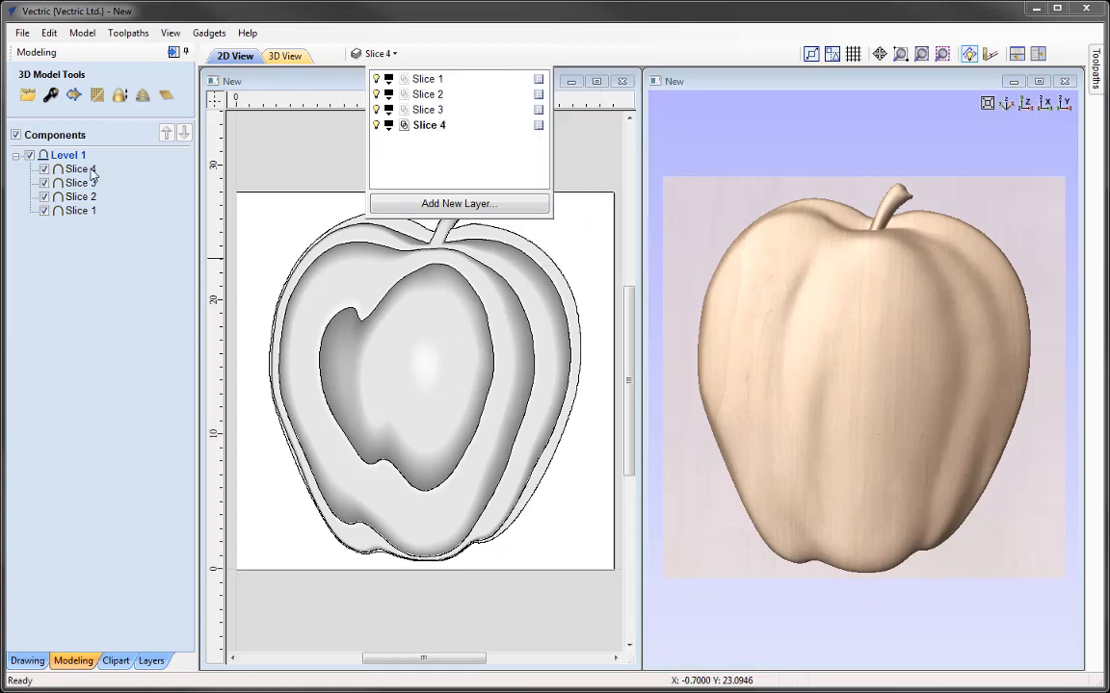
pyautogui.click(277, 148)
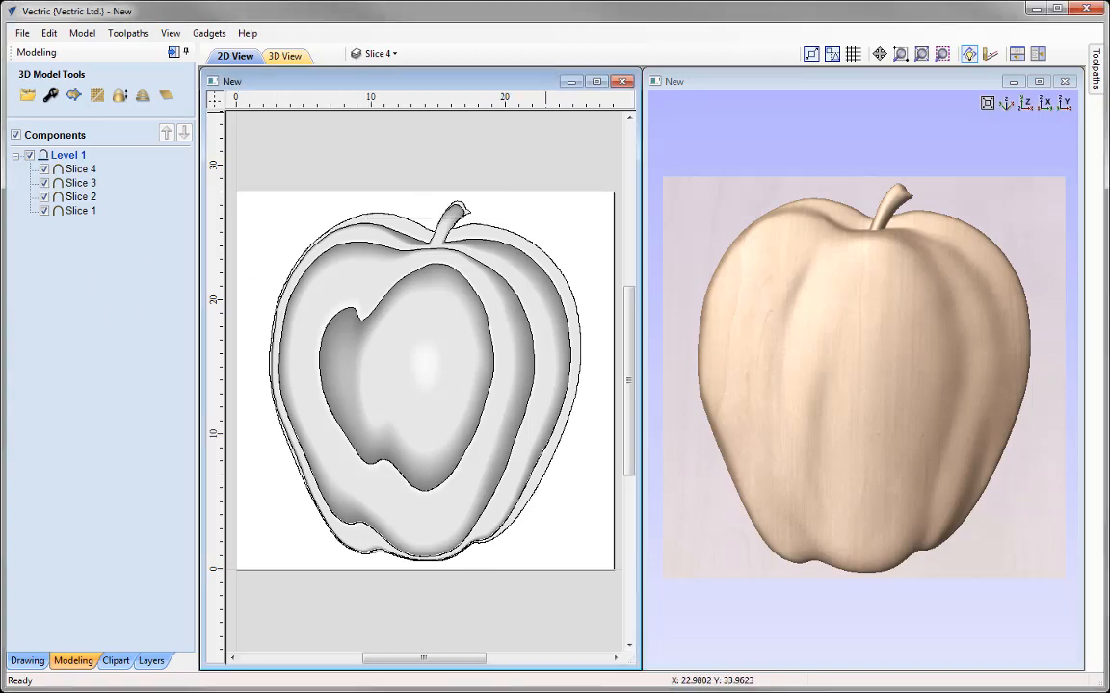
# Step: Hide the layers Slice 2, Slice 3 and Slice 4 and make Slice 1 the active layer
pyautogui.click(375, 53)
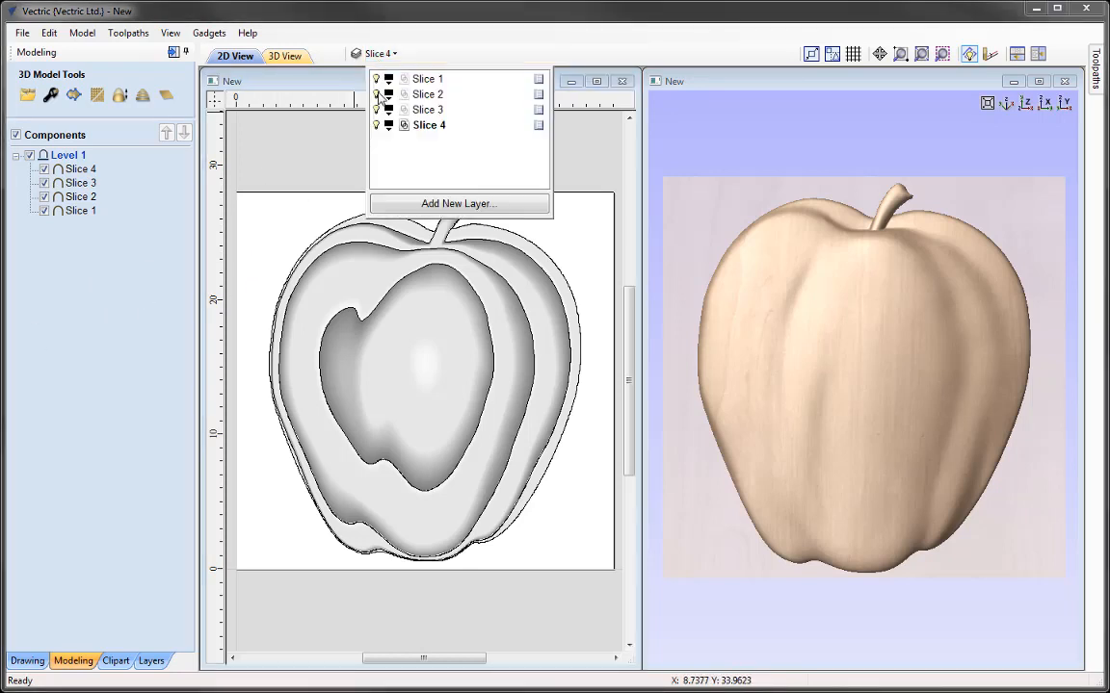
pyautogui.click(376, 94)
pyautogui.click(376, 110)
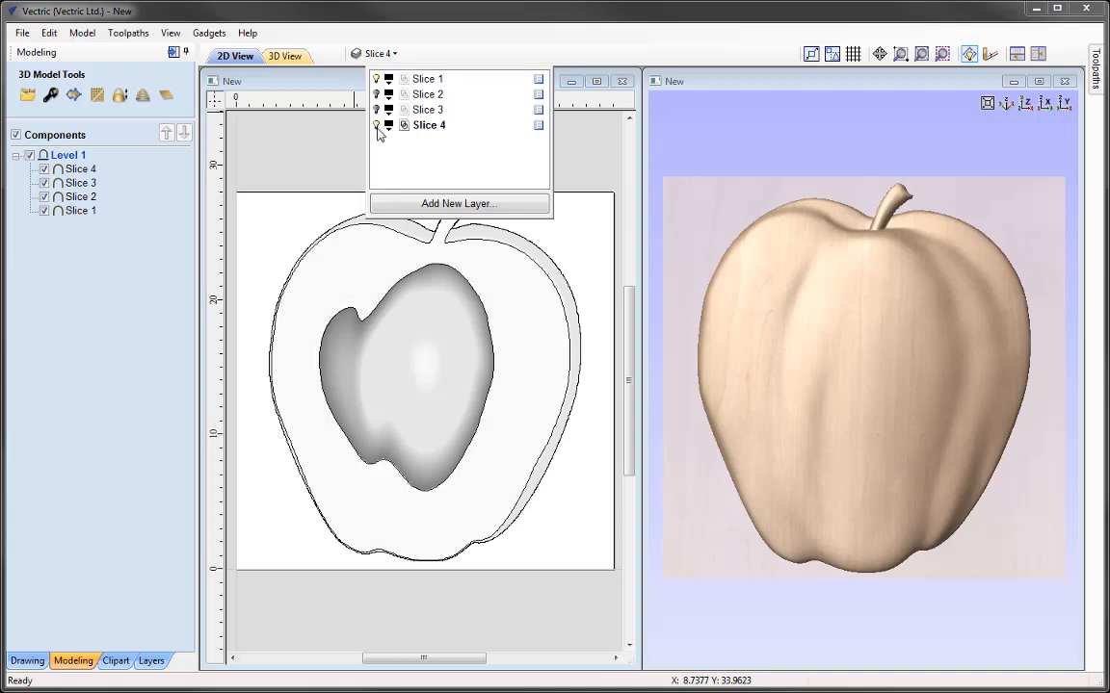
pyautogui.click(376, 126)
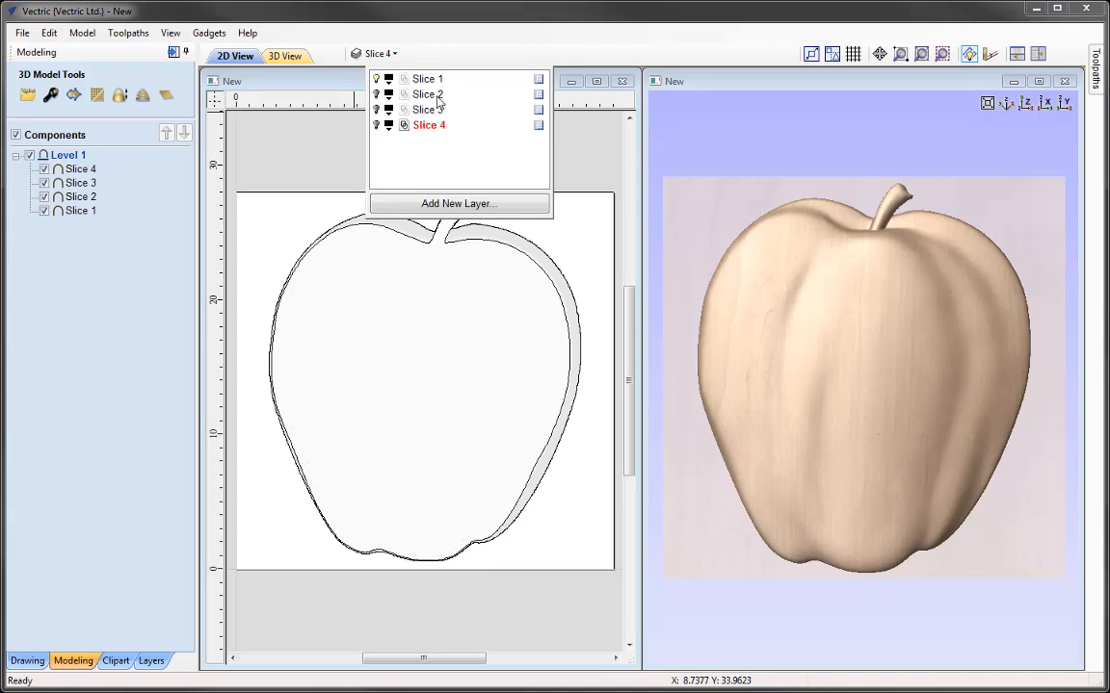
pyautogui.click(427, 80)
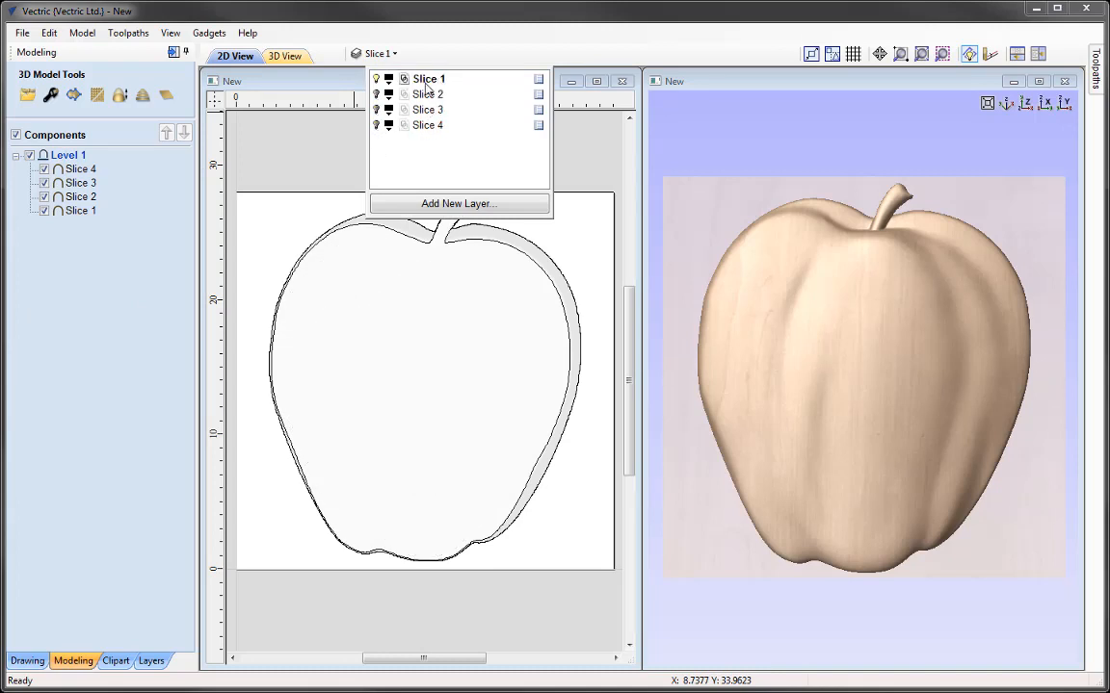
pyautogui.click(345, 167)
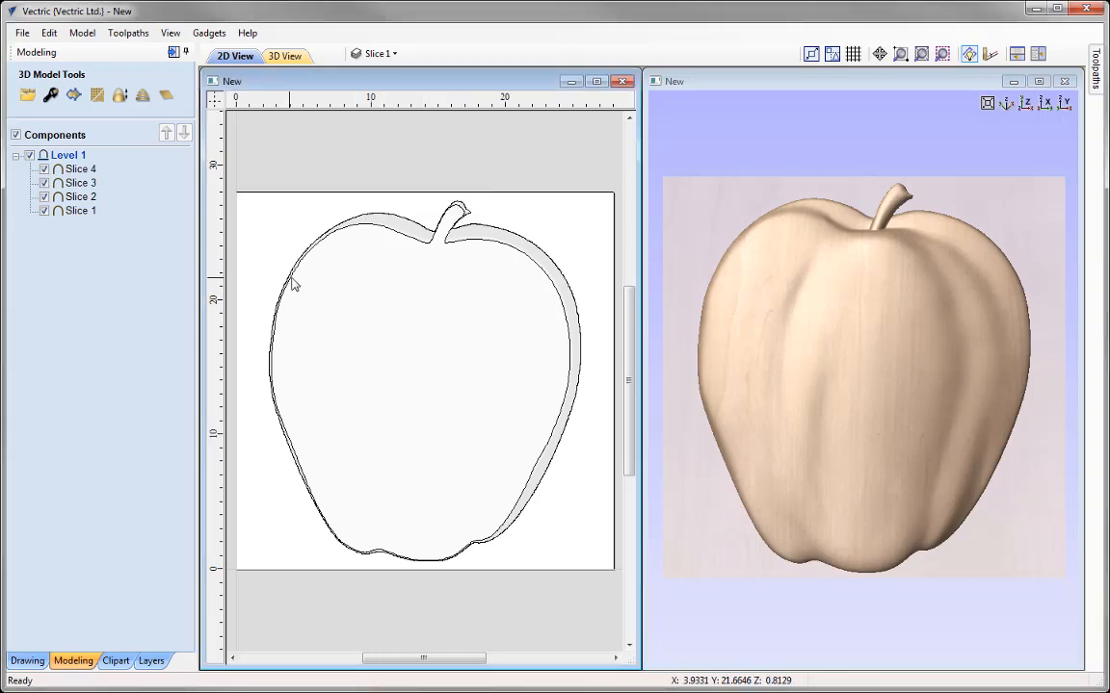
# Step: Select the Slice 1 boundary vectors, then show only the Slice 1 component in the 3D model
pyautogui.click(472, 232)
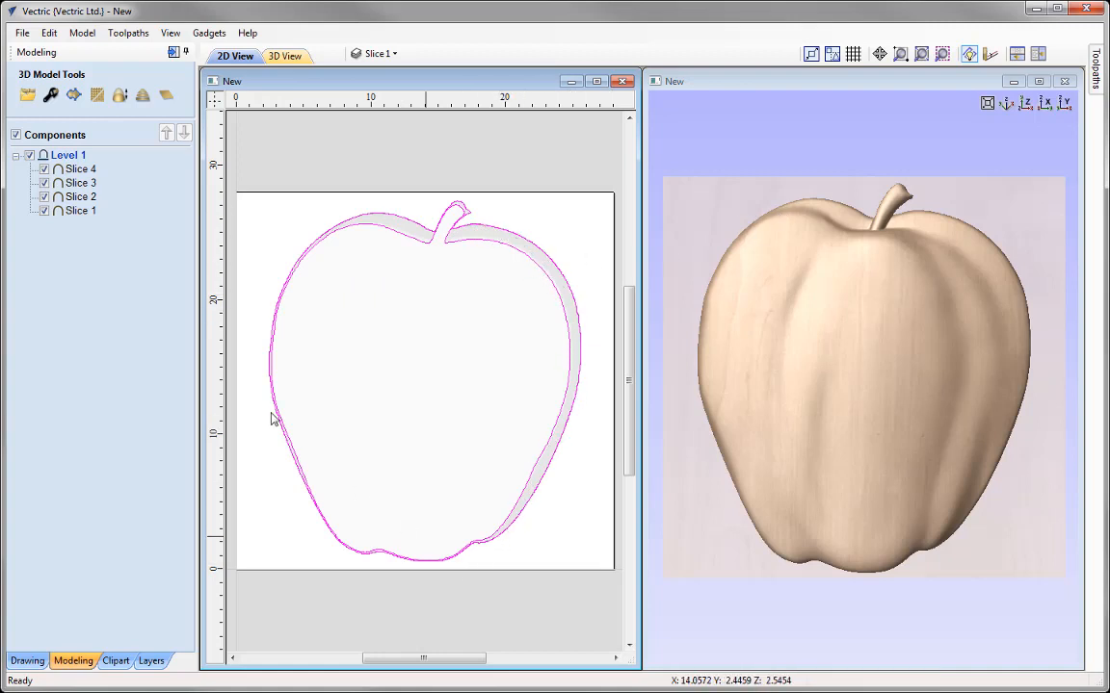
pyautogui.rightClick(88, 214)
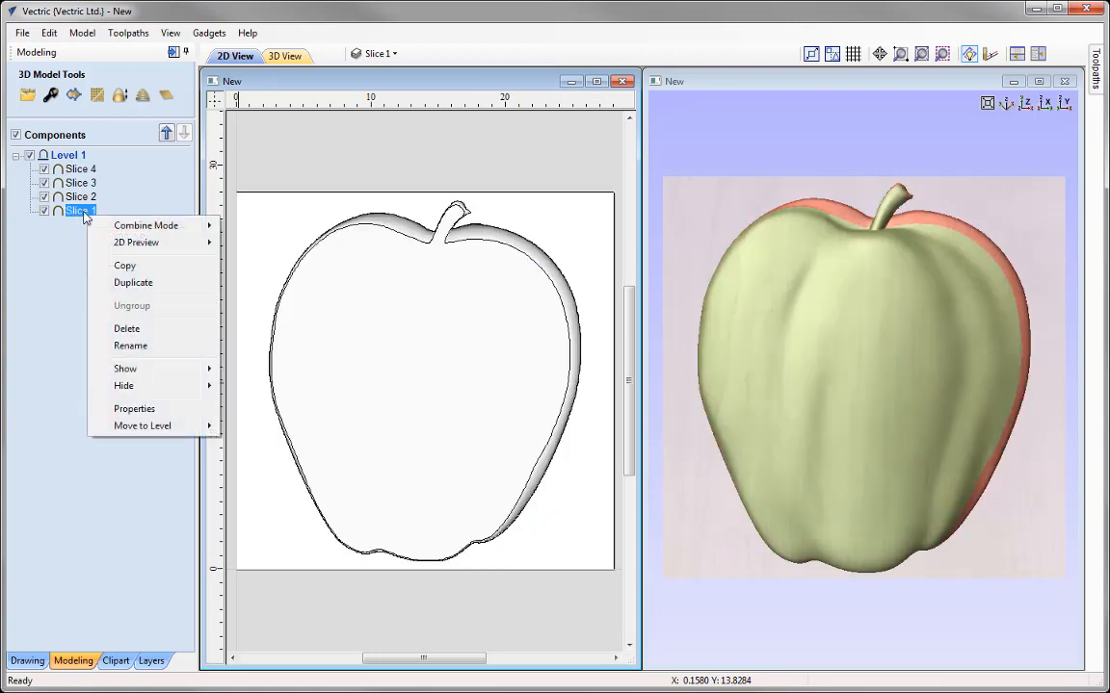
pyautogui.moveTo(216, 374)
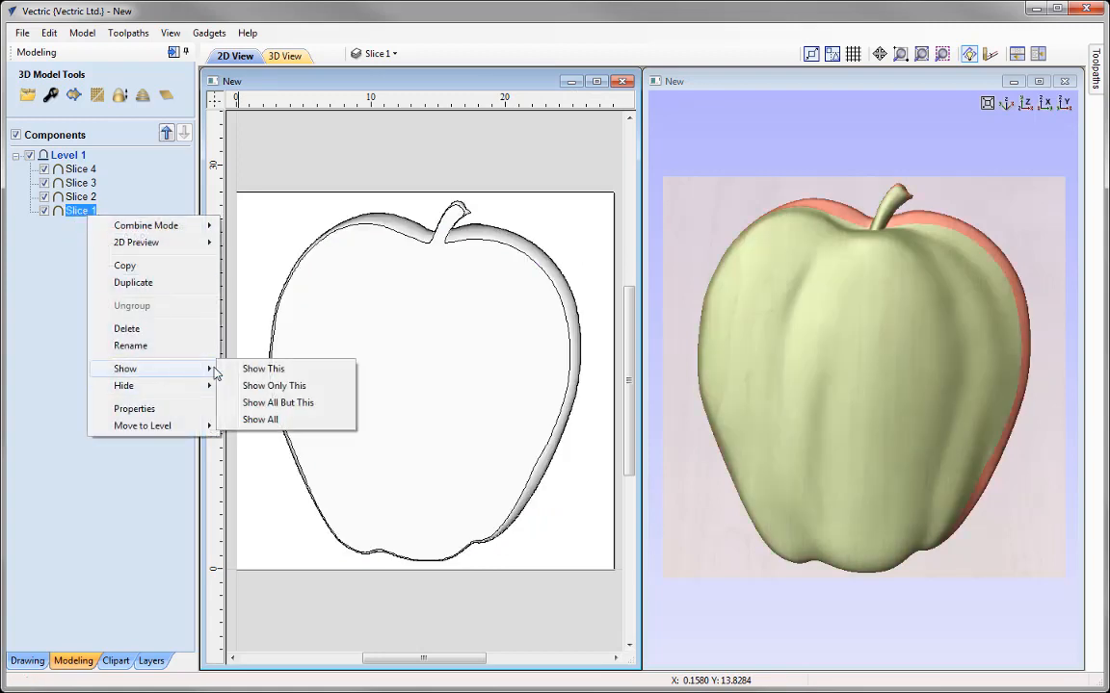
pyautogui.click(289, 387)
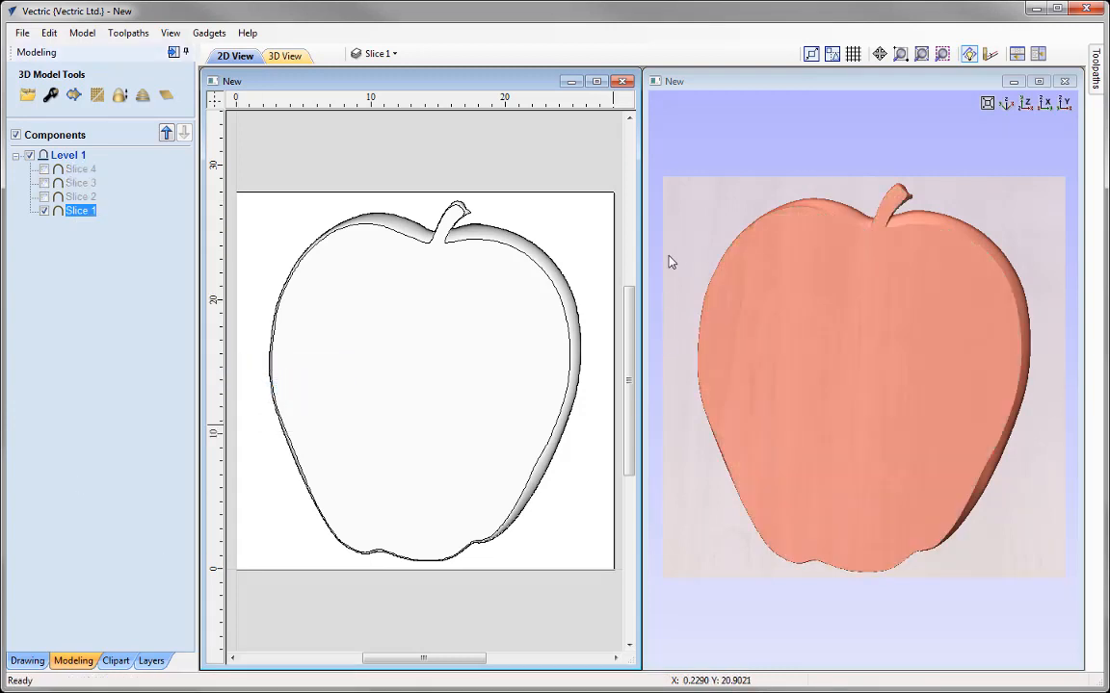
pyautogui.click(676, 256)
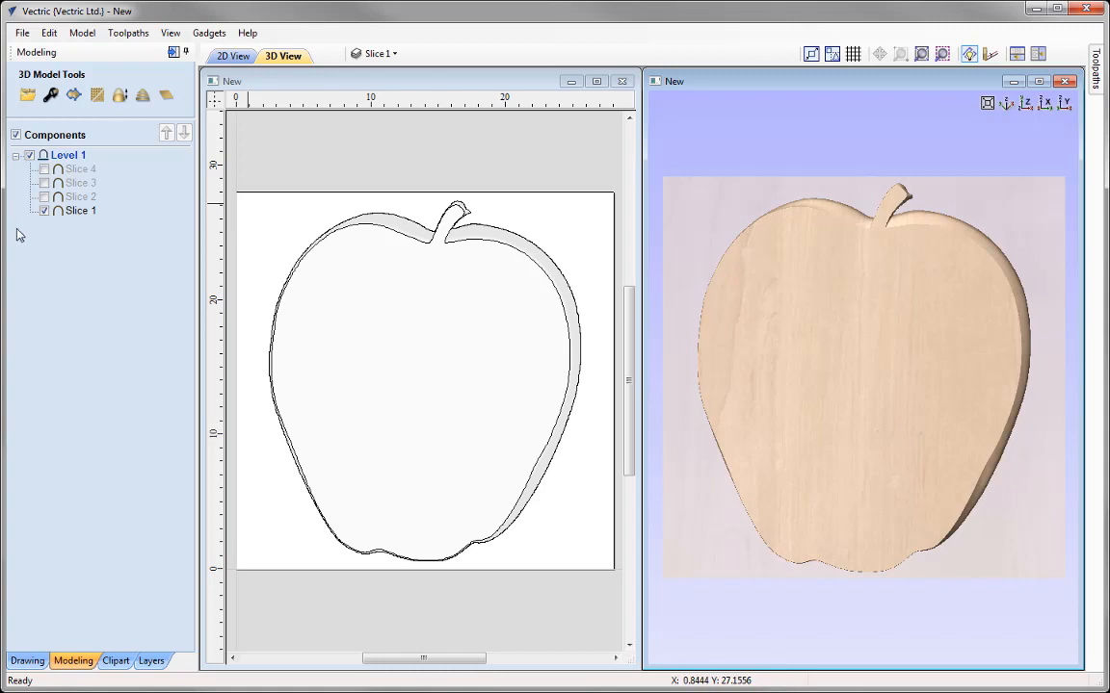
# Step: Switch the visible component and active layer from Slice 1 to Slice 2, and select its boundary vectors
pyautogui.click(45, 211)
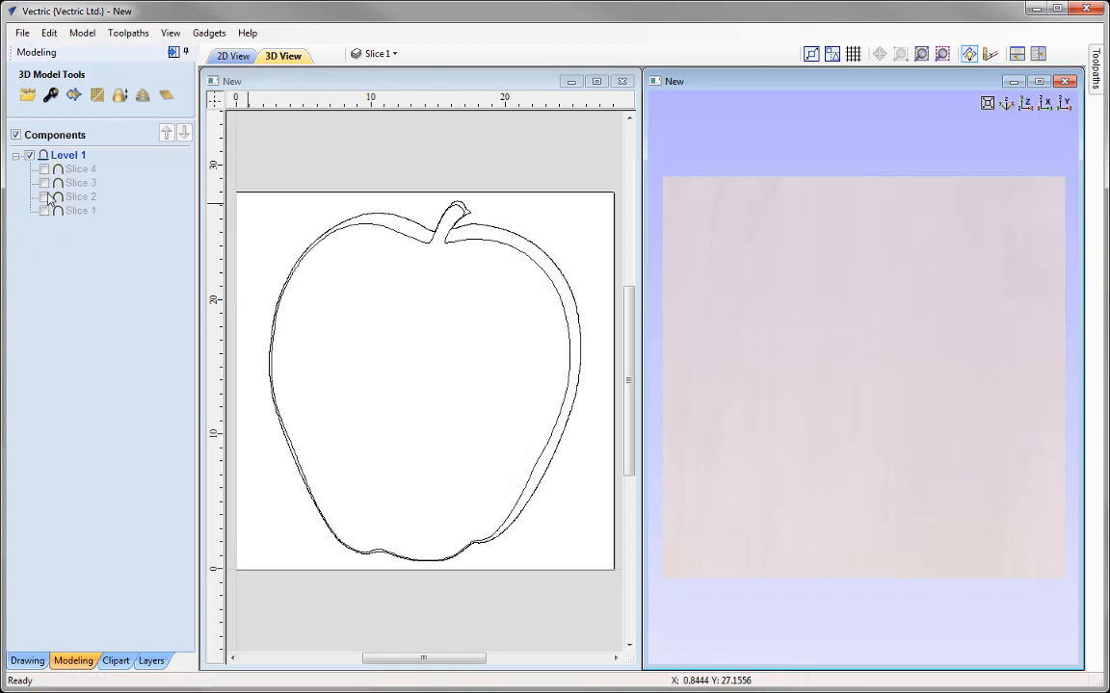
pyautogui.click(44, 197)
pyautogui.click(377, 53)
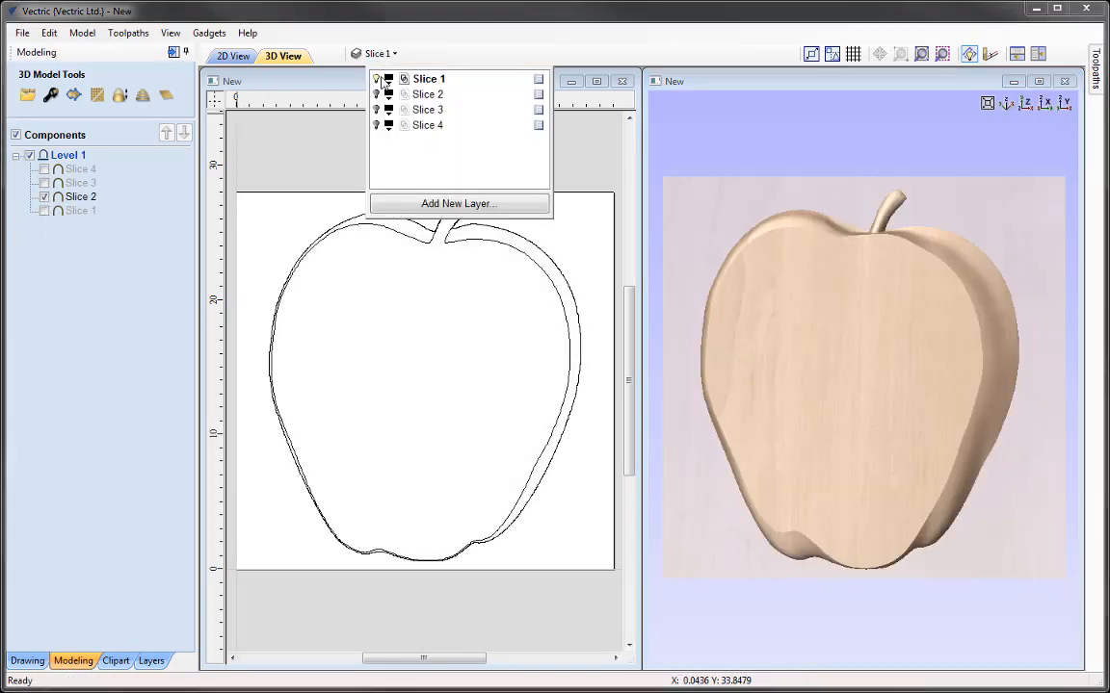
pyautogui.click(376, 94)
pyautogui.click(377, 95)
pyautogui.click(420, 97)
pyautogui.click(334, 121)
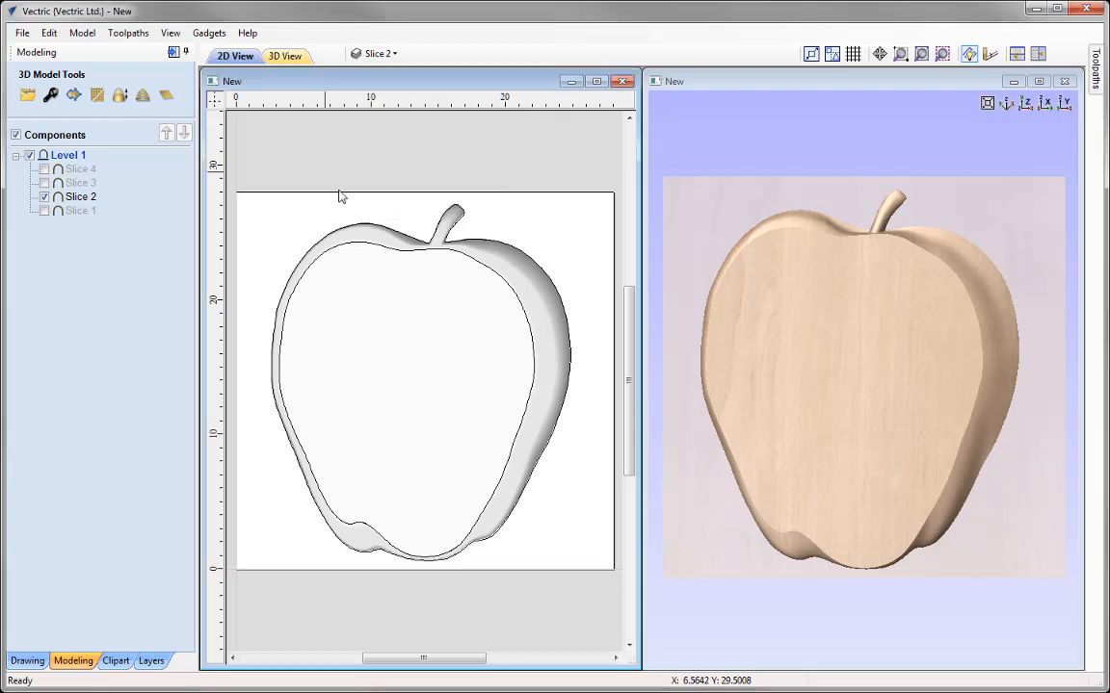
pyautogui.click(477, 239)
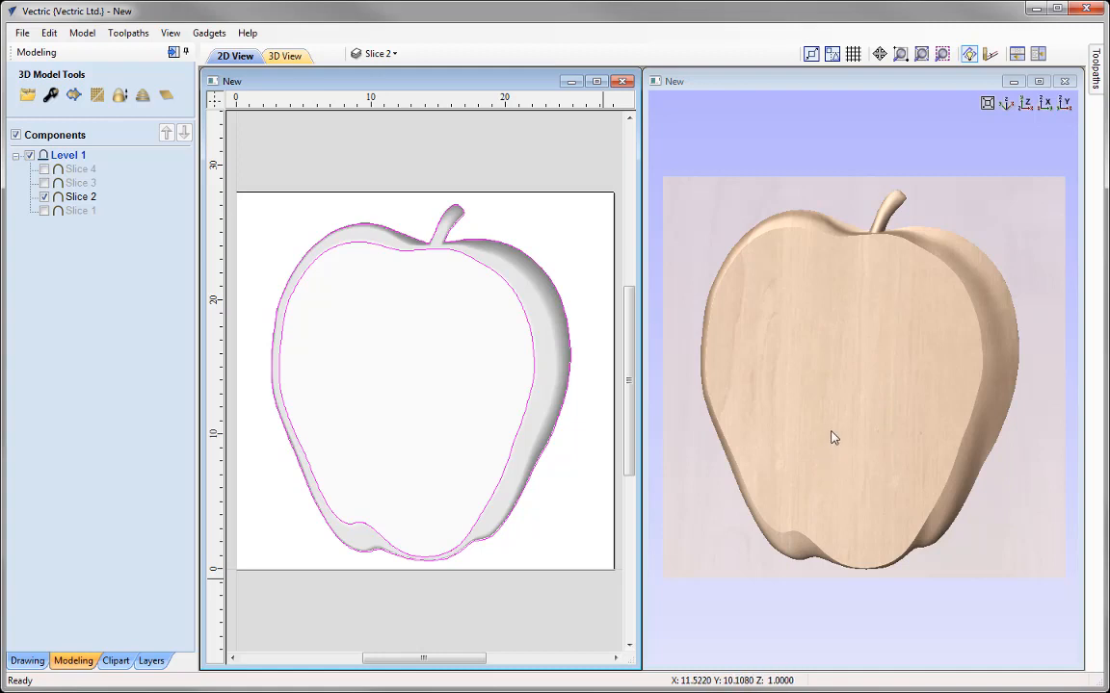
# Step: Show only the Slice 4 component and its layer, hiding Slice 2, and make Slice 4 the active layer
pyautogui.click(43, 197)
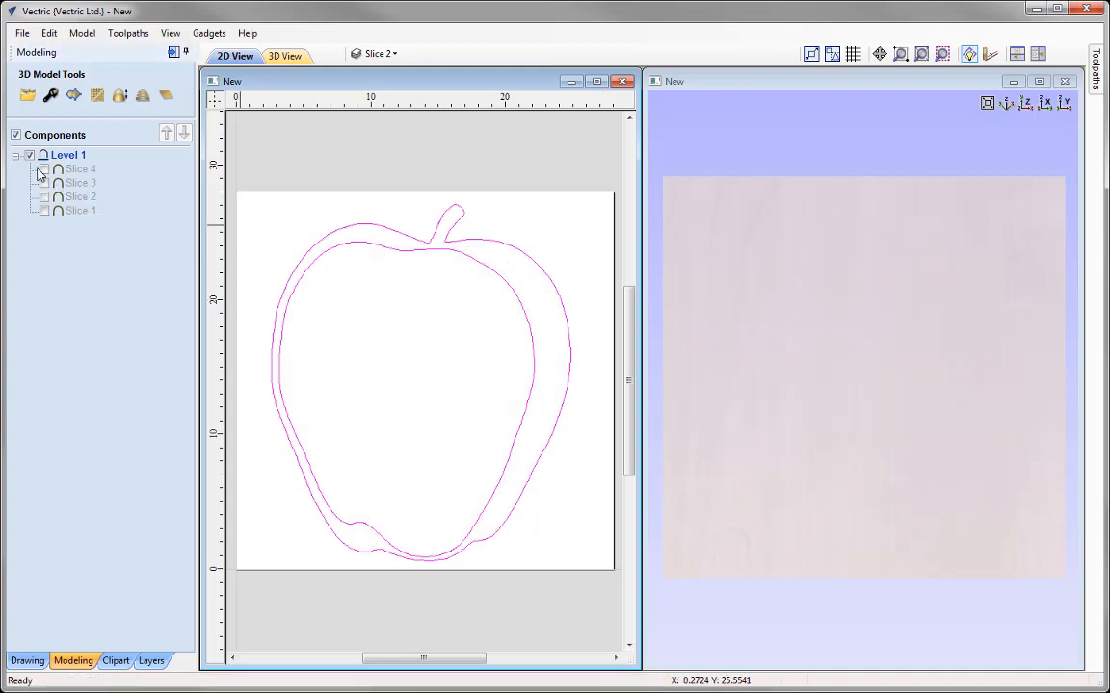
pyautogui.click(43, 169)
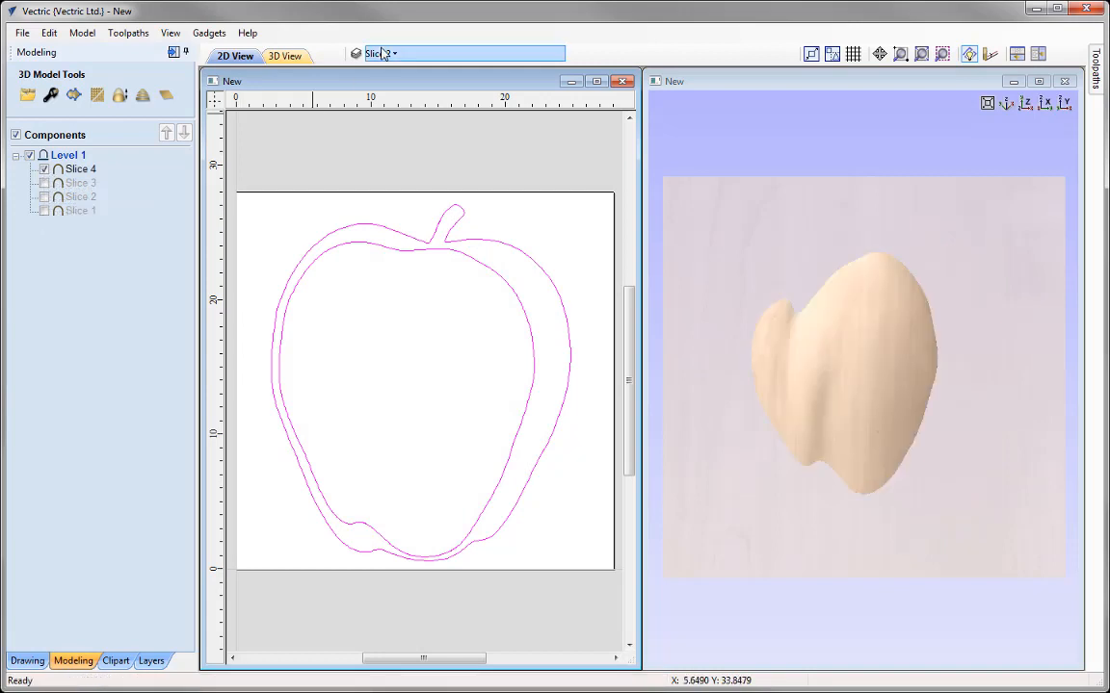
pyautogui.click(377, 54)
pyautogui.click(376, 94)
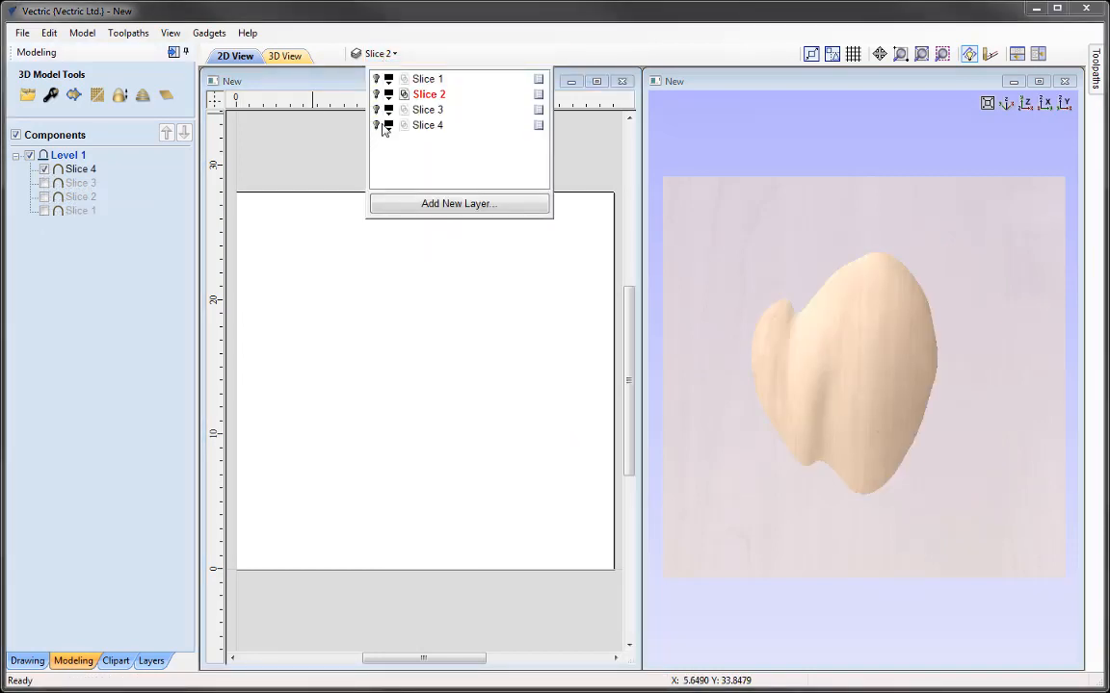
pyautogui.click(376, 125)
pyautogui.click(395, 125)
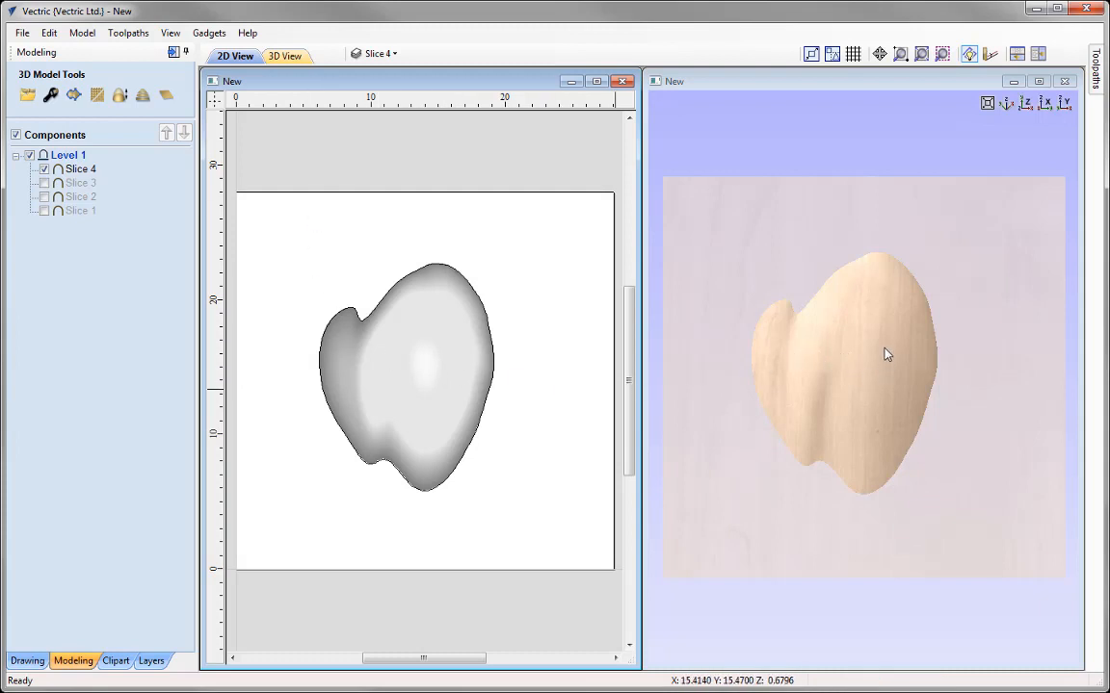
# Step: Check the Slice 4 component's properties and pick out its boundary vector
pyautogui.click(395, 414)
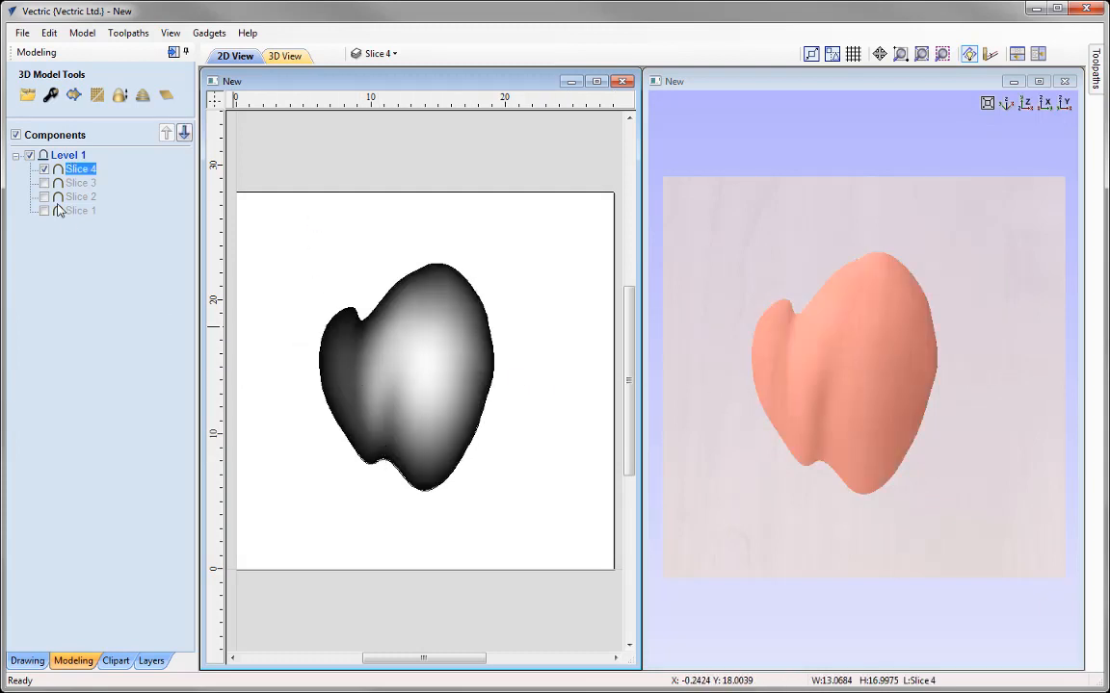
pyautogui.click(51, 95)
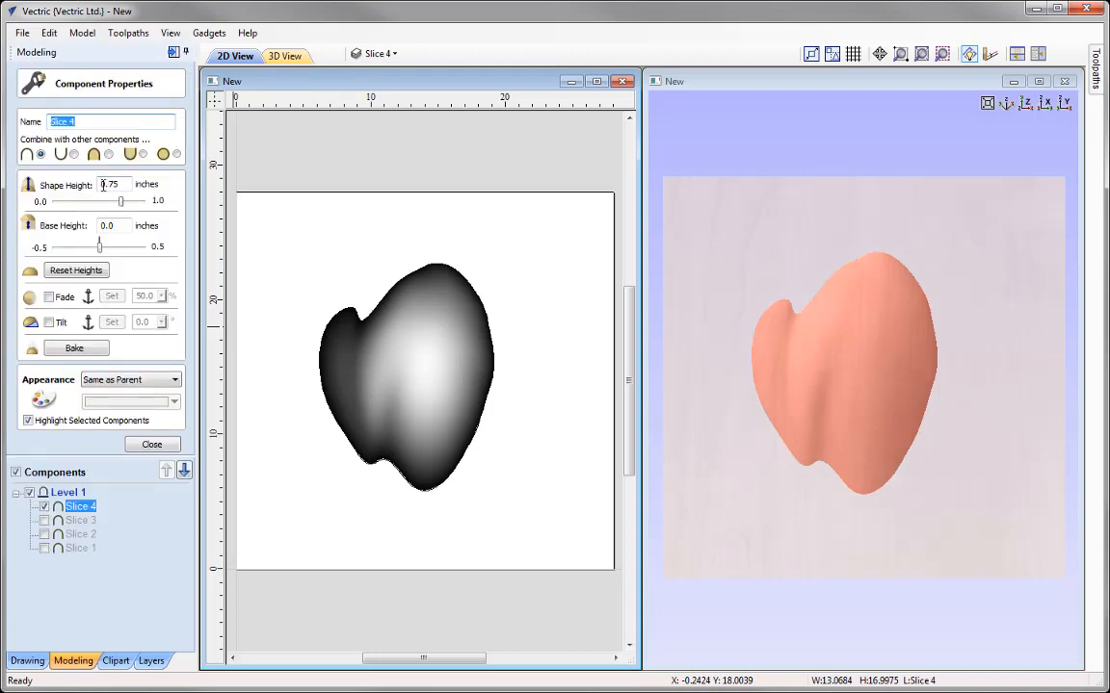
pyautogui.click(150, 446)
pyautogui.click(368, 245)
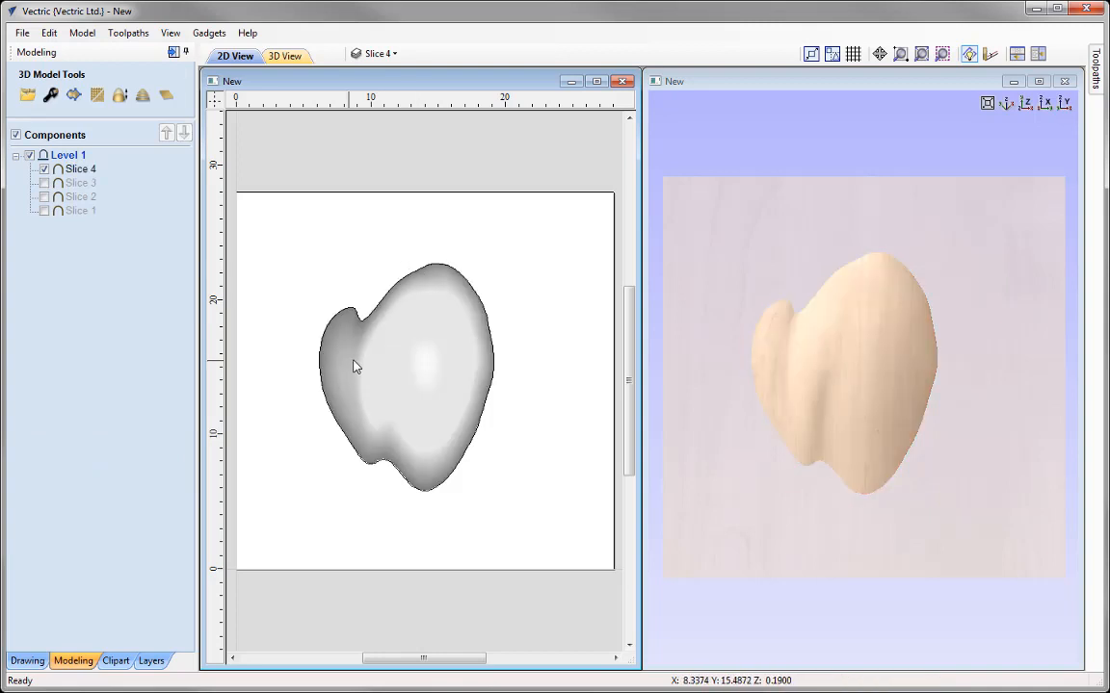
pyautogui.click(400, 289)
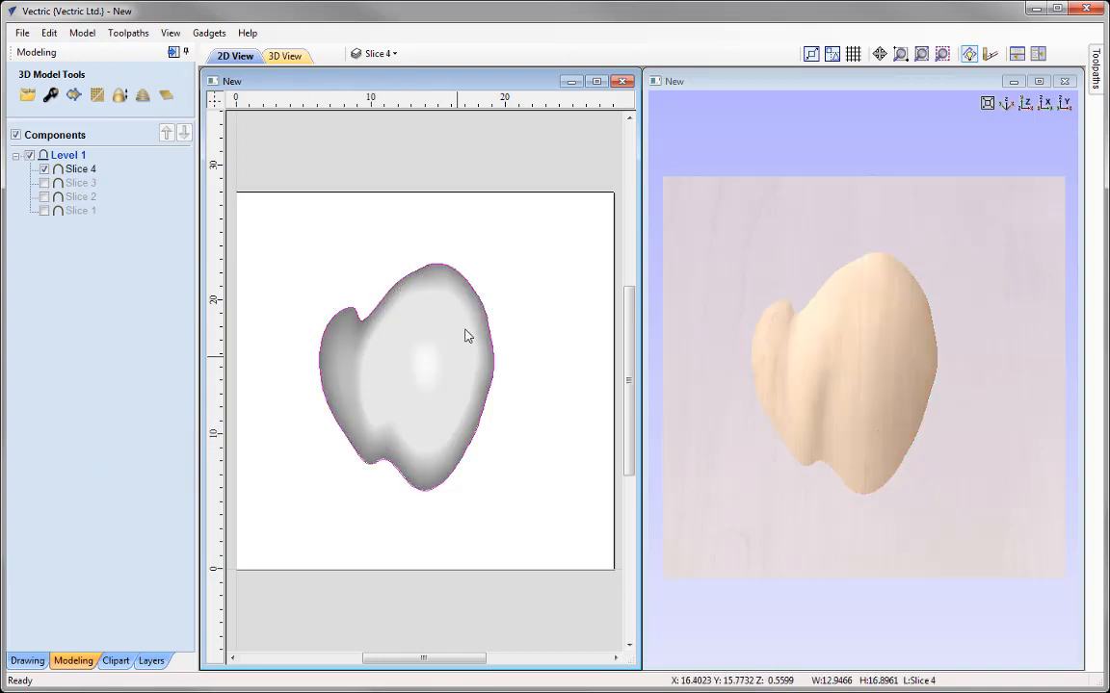
pyautogui.click(408, 250)
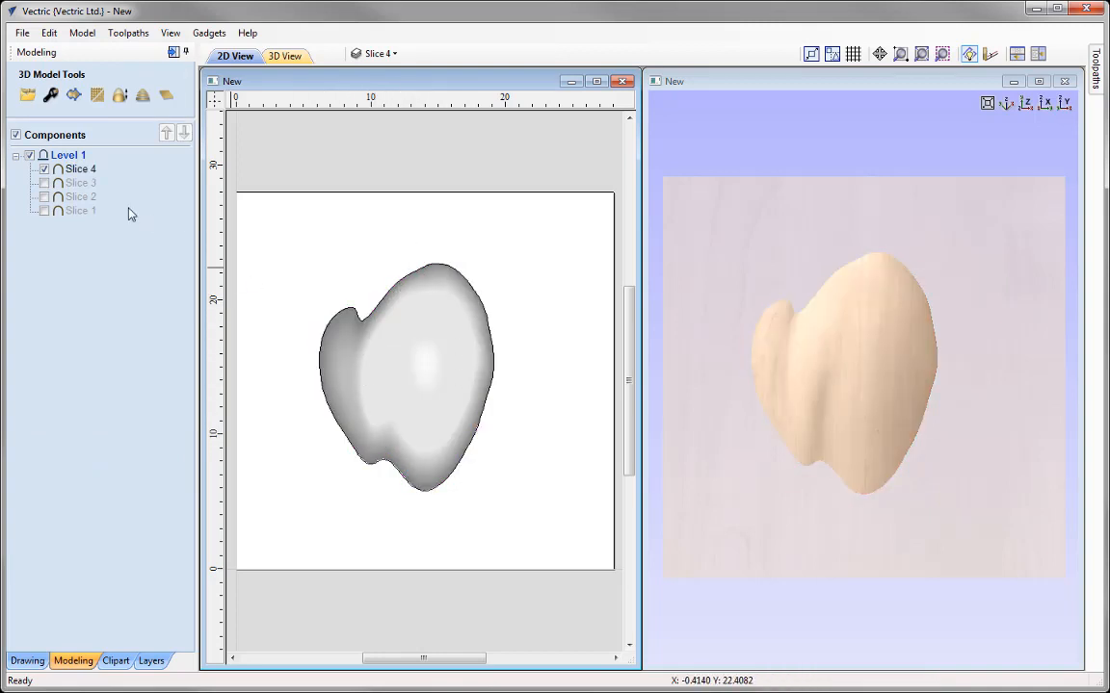
# Step: Show the Slice 1, Slice 2 and Slice 3 components and their layers alongside Slice 4
pyautogui.click(43, 183)
pyautogui.click(43, 196)
pyautogui.click(44, 210)
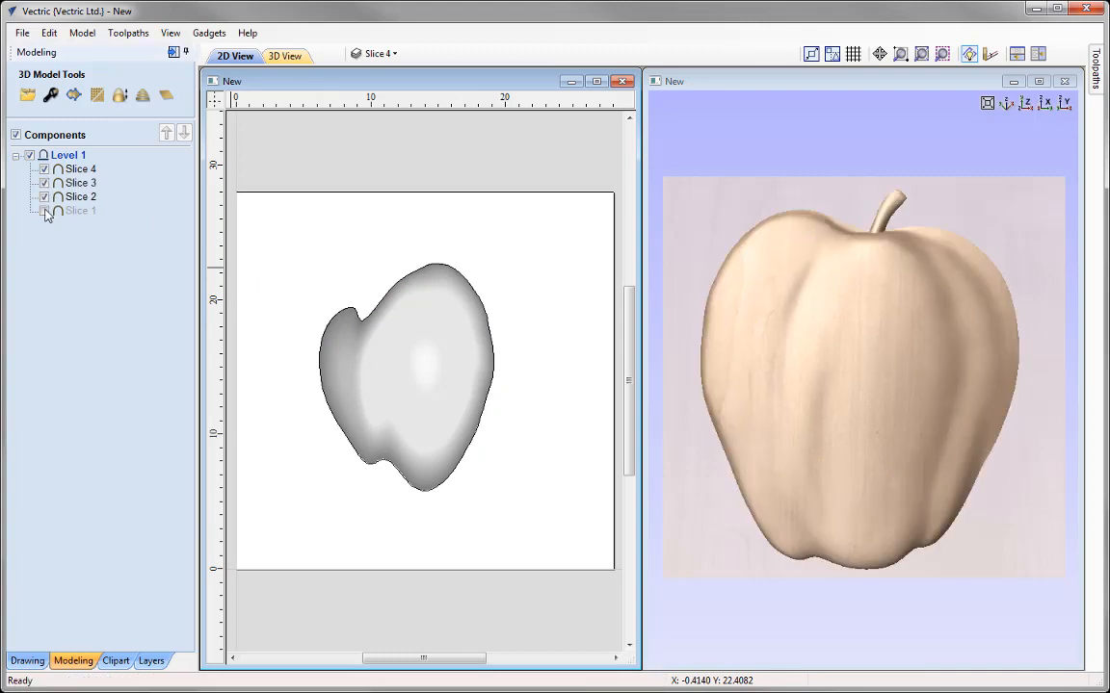
pyautogui.click(378, 53)
pyautogui.click(375, 110)
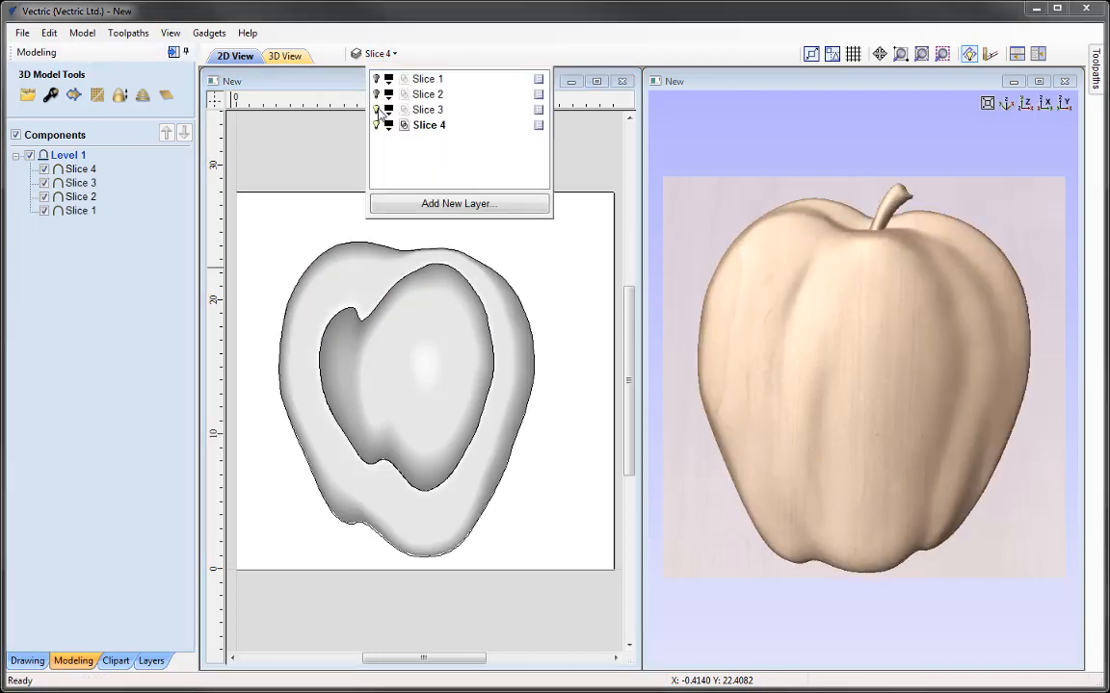
pyautogui.click(377, 94)
pyautogui.click(376, 79)
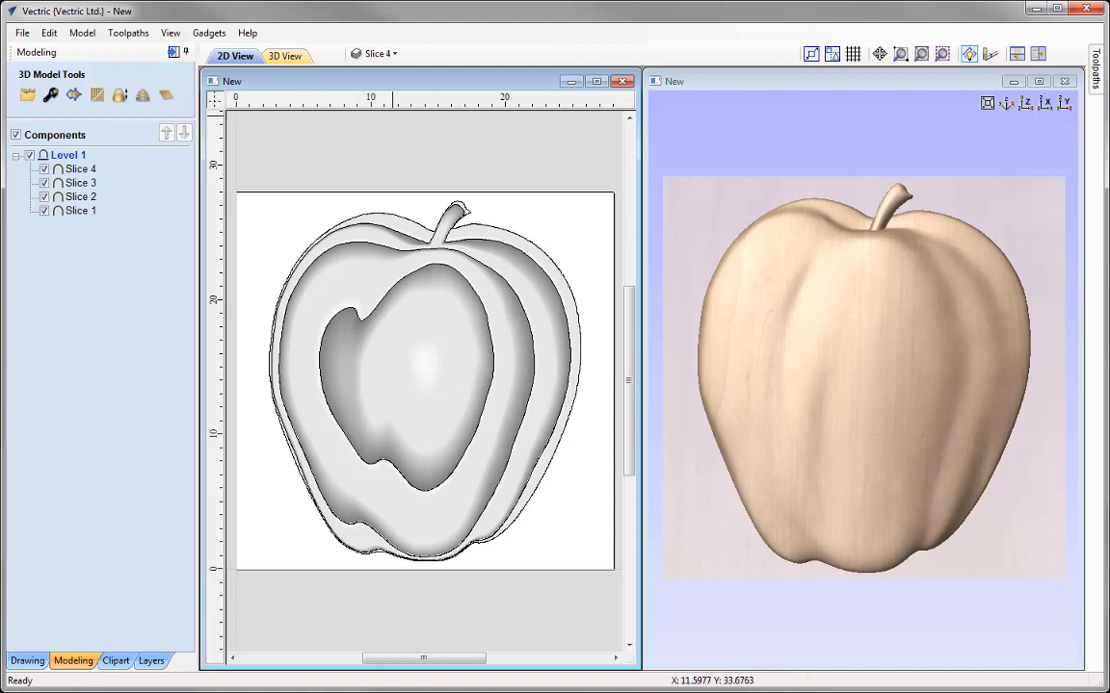
# Step: Set the job size to 48 inches wide by 48 inches high without scaling the design
pyautogui.click(27, 660)
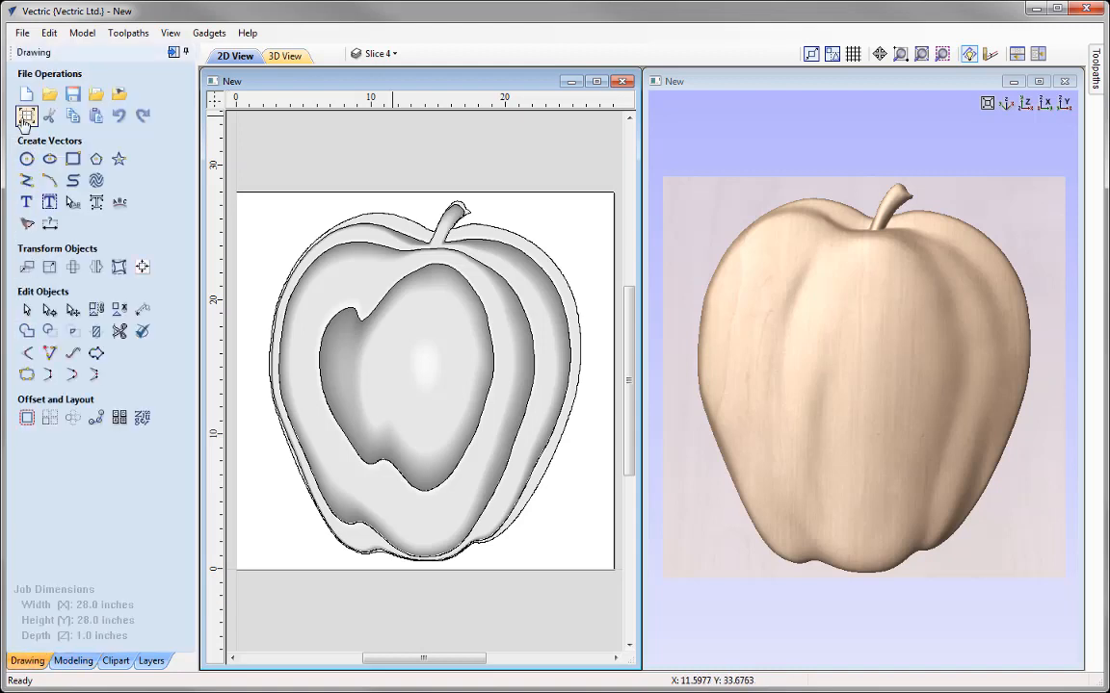
pyautogui.click(26, 116)
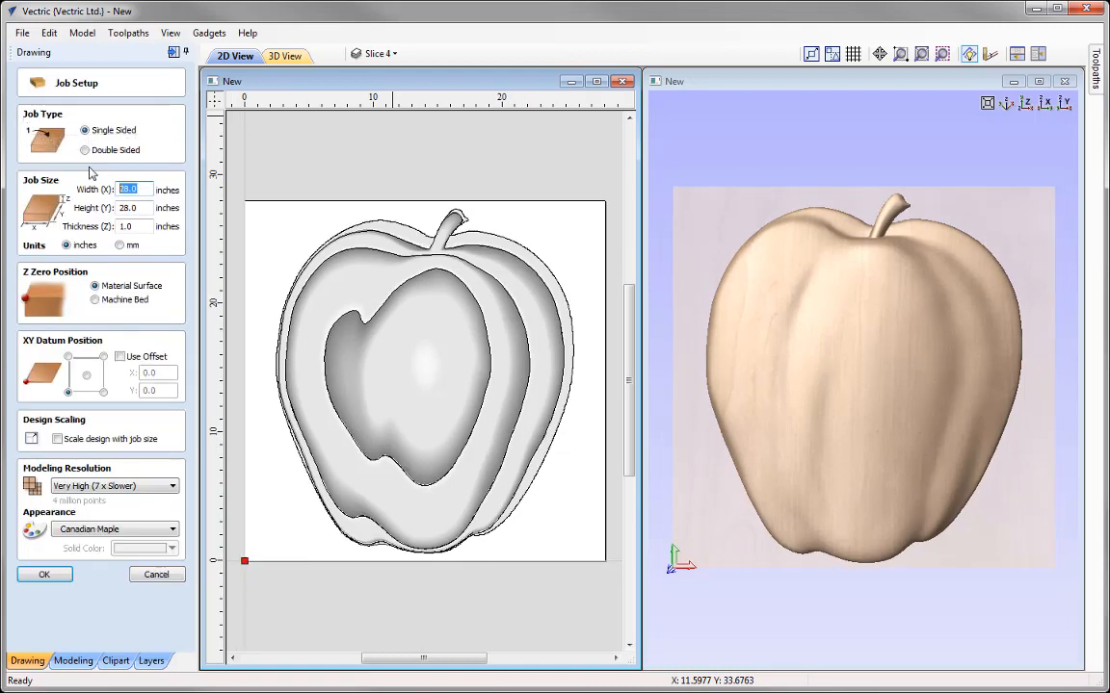
pyautogui.write('48')
pyautogui.press('Tab')
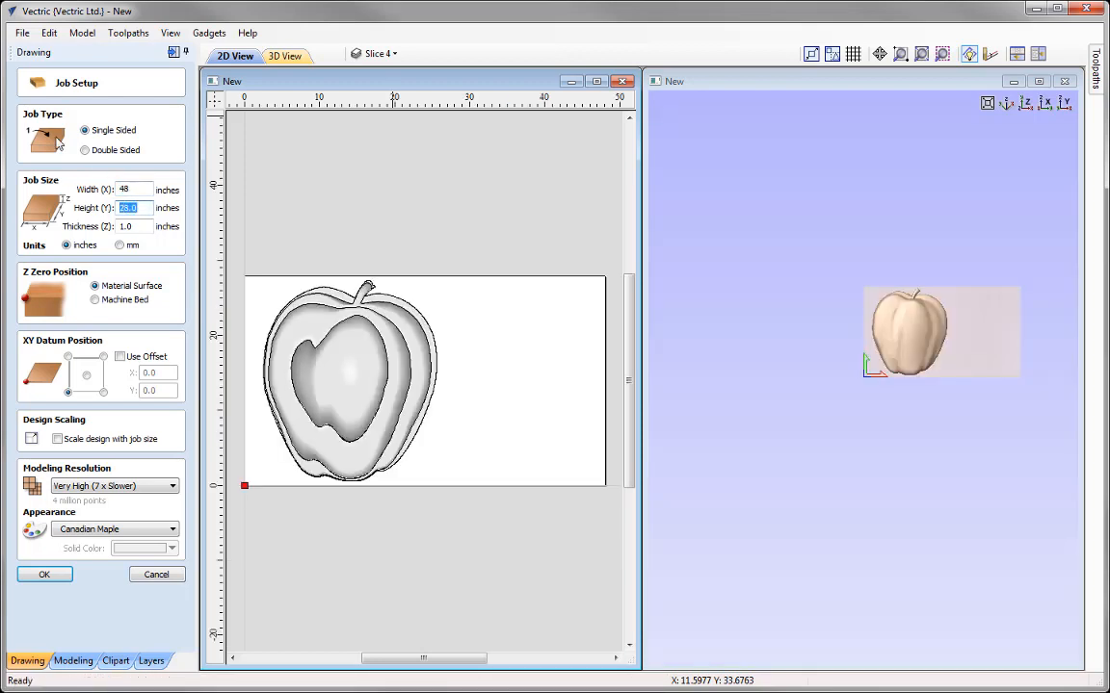
pyautogui.write('48')
pyautogui.press('Tab')
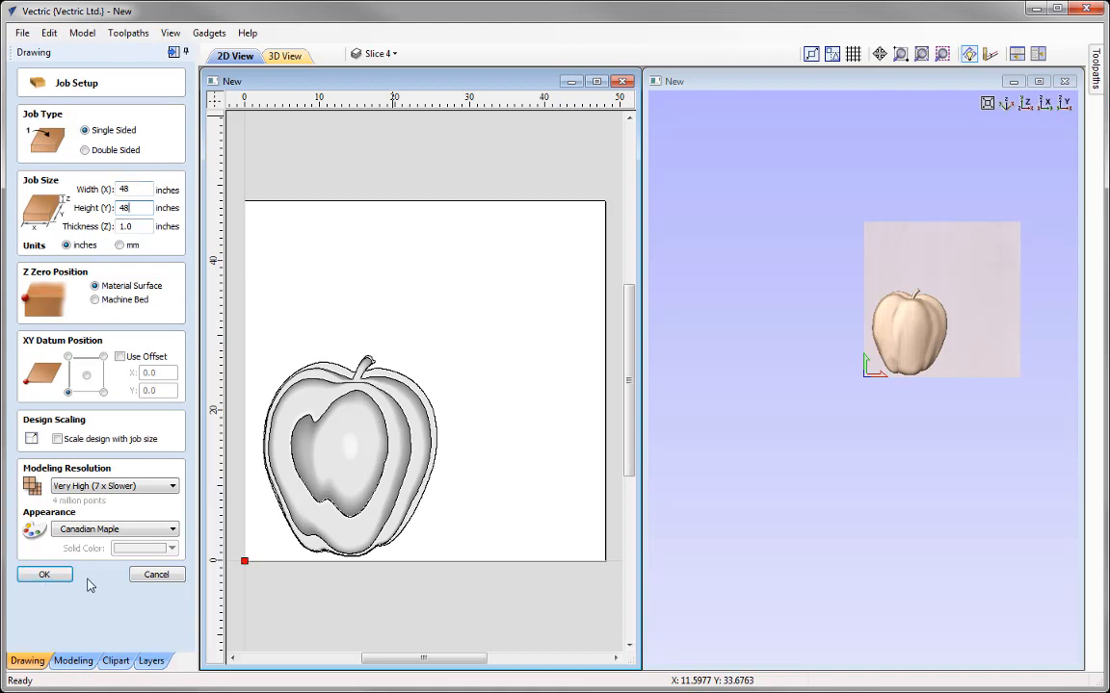
pyautogui.click(43, 576)
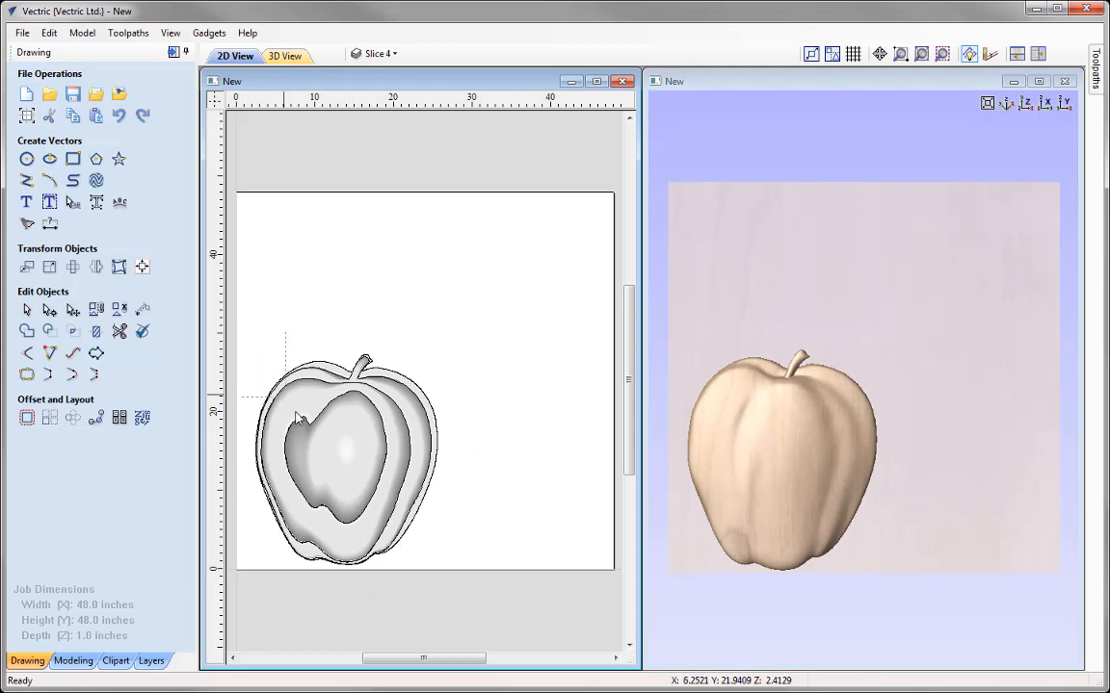
# Step: Move all slices and their boundary vectors together to absolute position X 1, Y 1 inch, anchored at their lower-left corner
pyautogui.moveTo(242, 331)
pyautogui.mouseDown()
pyautogui.moveTo(372, 507)
pyautogui.moveTo(428, 560)
pyautogui.mouseUp()
pyautogui.moveTo(441, 598)
pyautogui.mouseDown()
pyautogui.moveTo(433, 601)
pyautogui.moveTo(436, 587)
pyautogui.moveTo(458, 597)
pyautogui.moveTo(450, 591)
pyautogui.mouseUp()
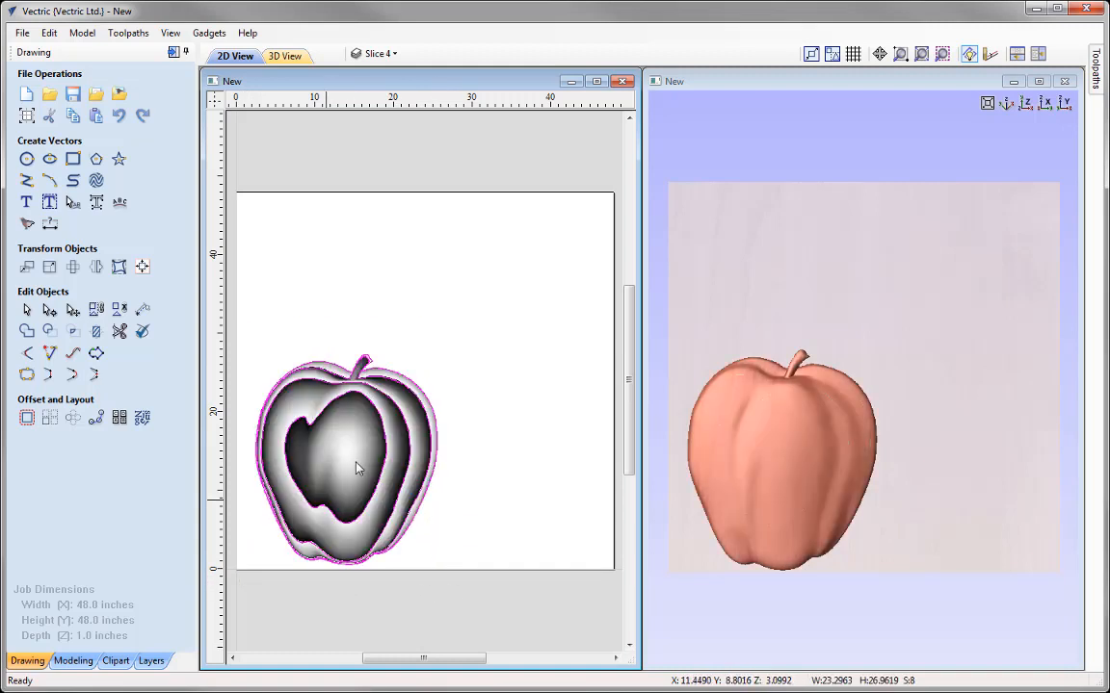
pyautogui.click(27, 267)
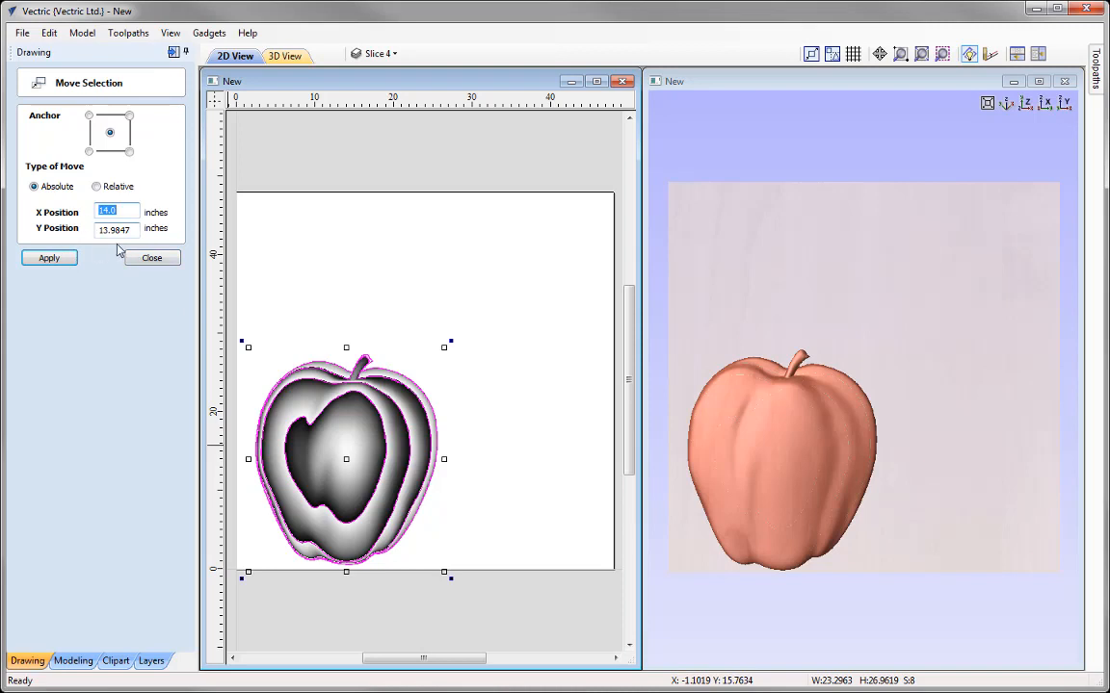
pyautogui.click(89, 153)
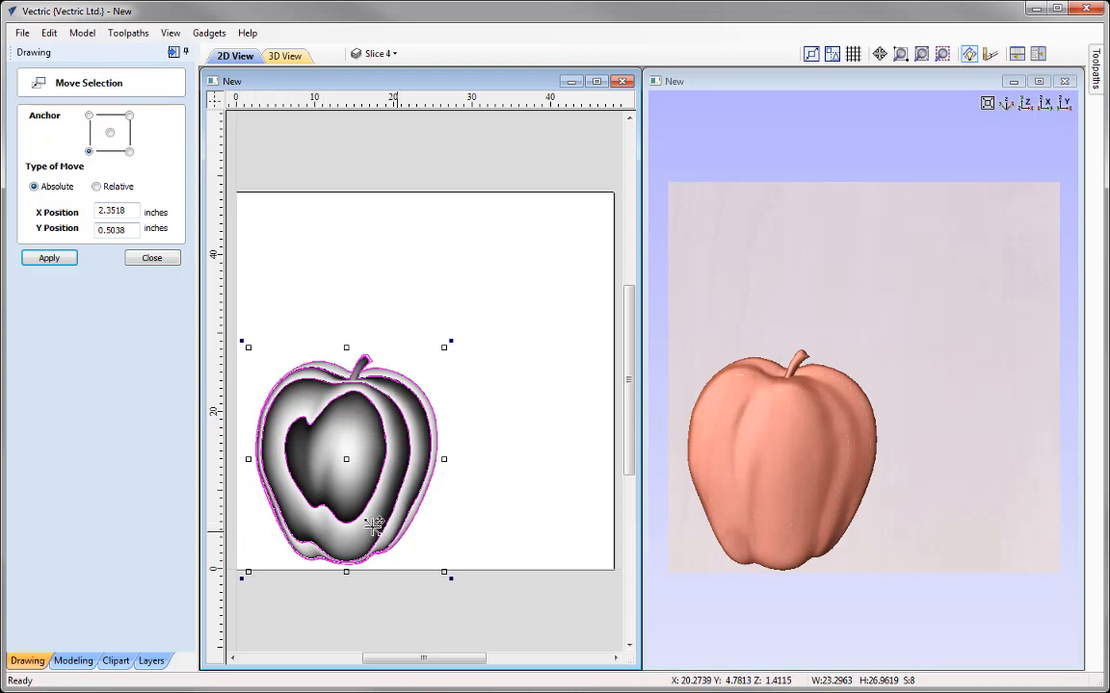
pyautogui.doubleClick(124, 213)
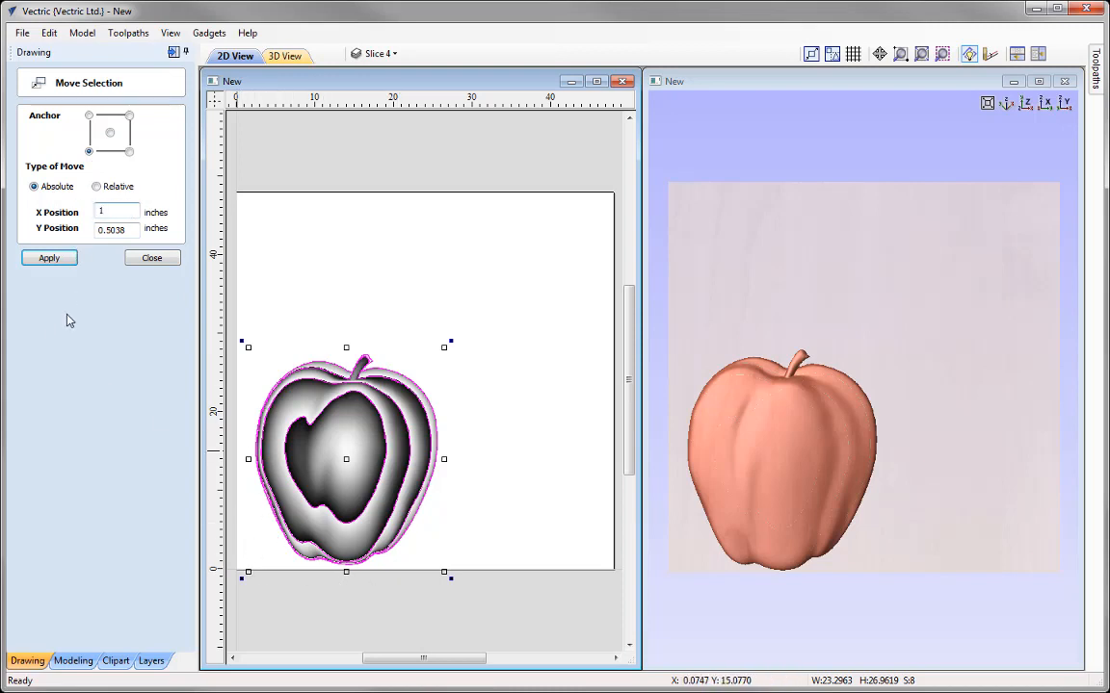
pyautogui.press('Tab')
pyautogui.write('1')
pyautogui.click(53, 261)
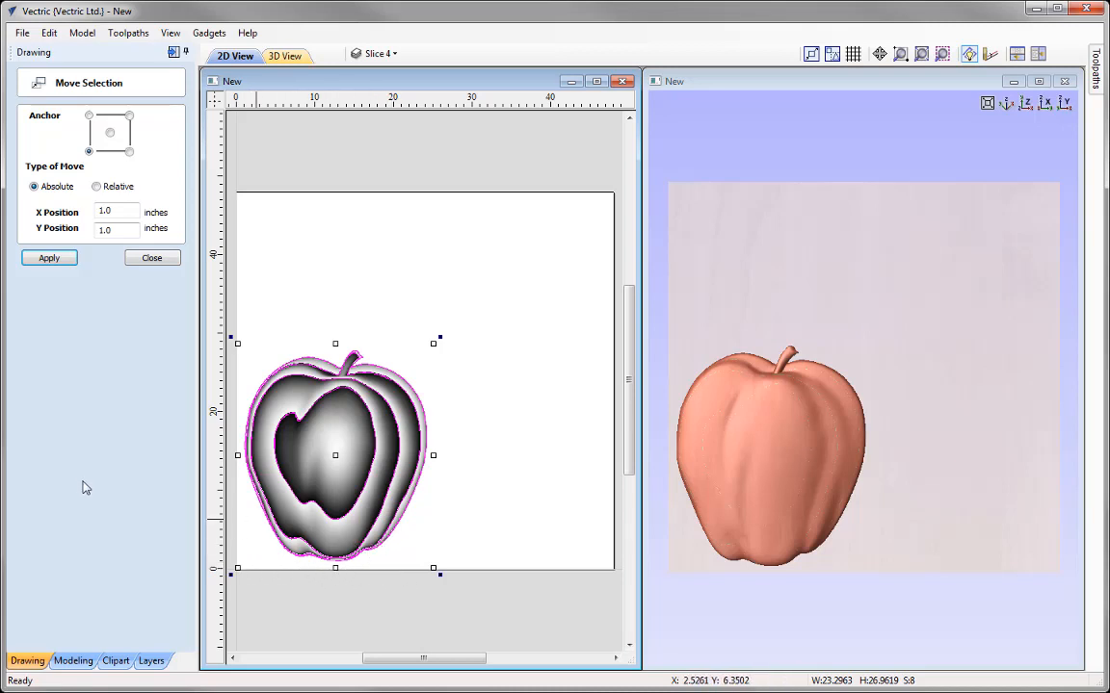
pyautogui.click(153, 259)
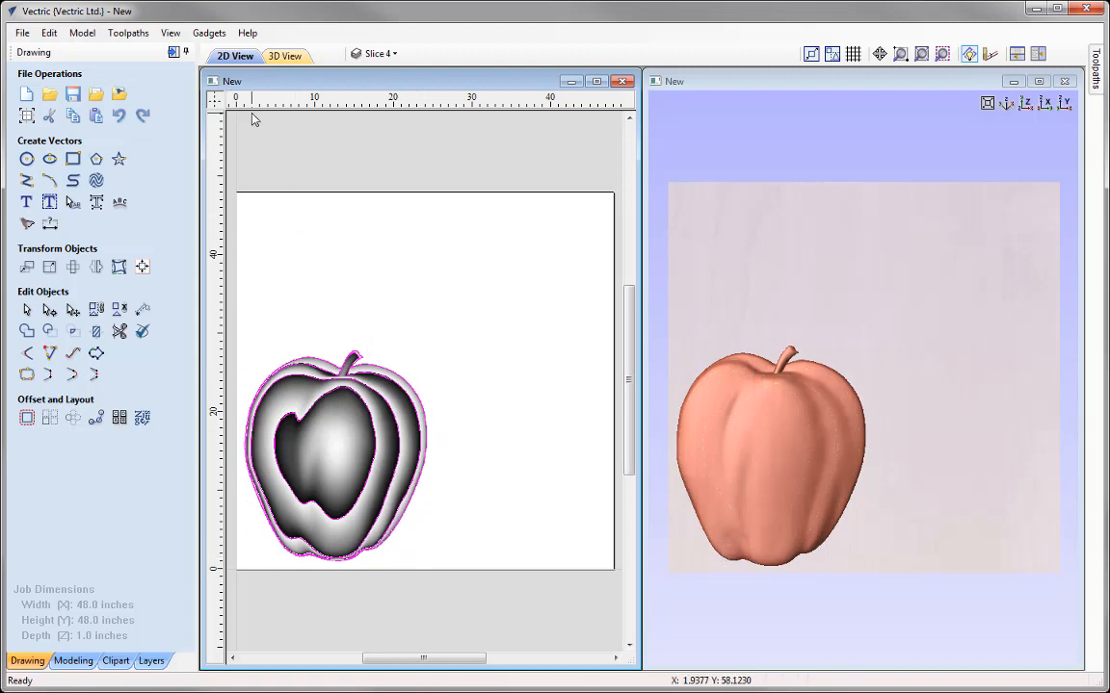
# Step: Hide the Slice 1, Slice 3 and Slice 4 layers and make Slice 2 the active layer, with nothing selected
pyautogui.click(385, 53)
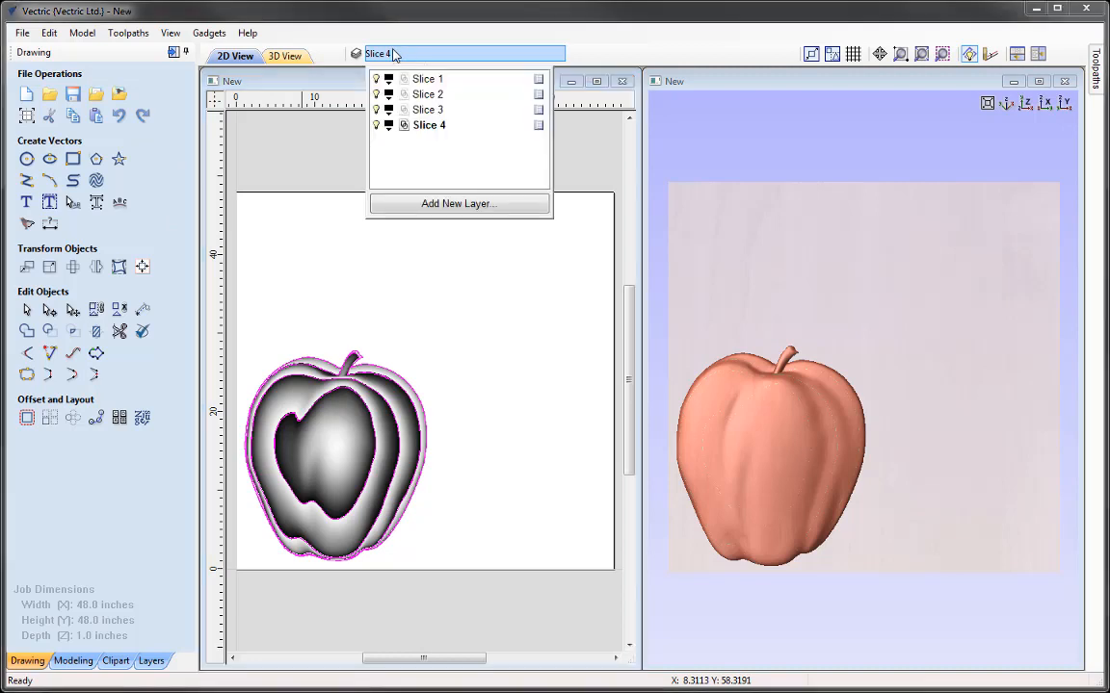
pyautogui.click(377, 79)
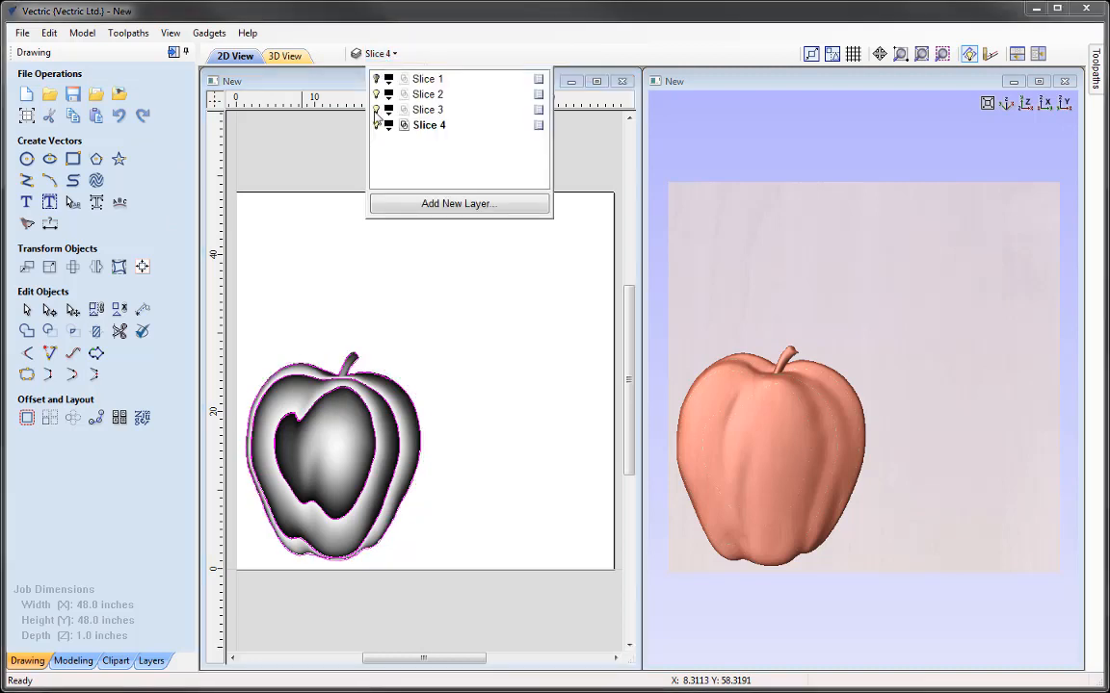
pyautogui.click(376, 110)
pyautogui.click(376, 127)
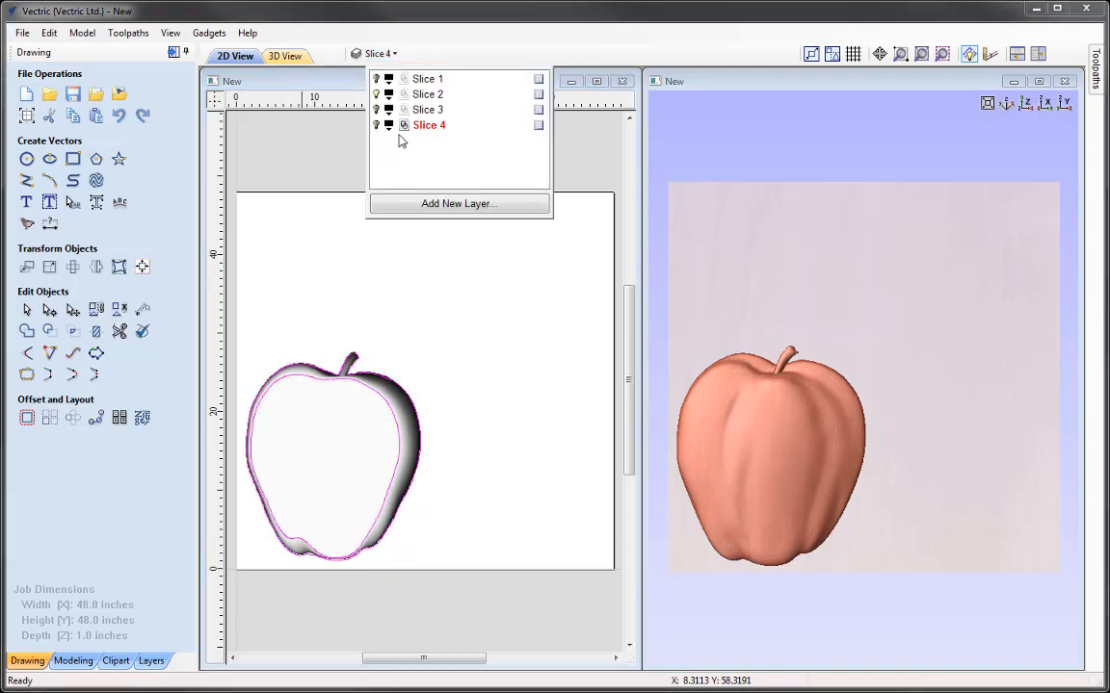
pyautogui.click(429, 96)
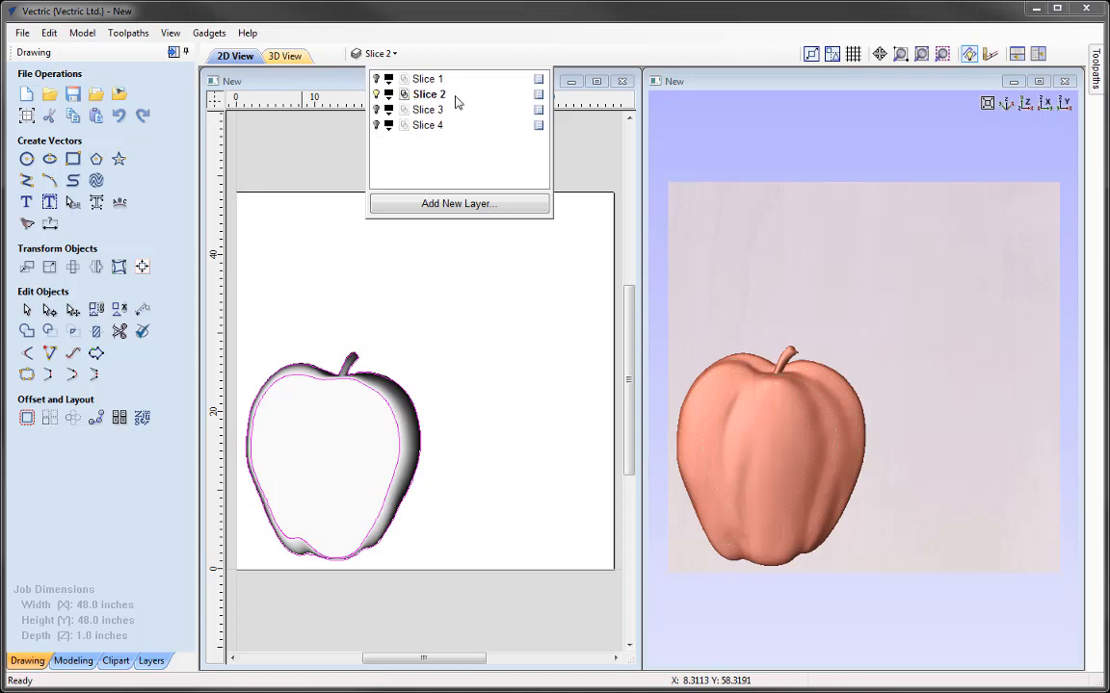
pyautogui.click(324, 157)
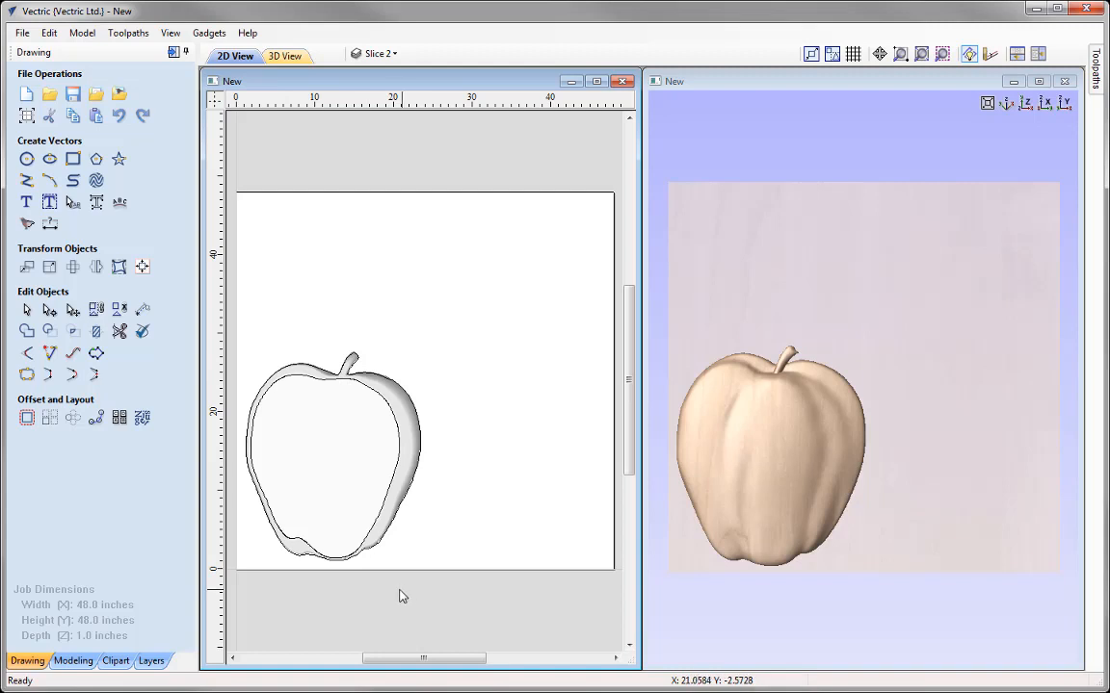
# Step: Move Slice 2 and its boundary vectors to absolute position X 47, Y 47 inches, anchored at their upper-right corner
pyautogui.moveTo(369, 546); pyautogui.dragTo(240, 335)
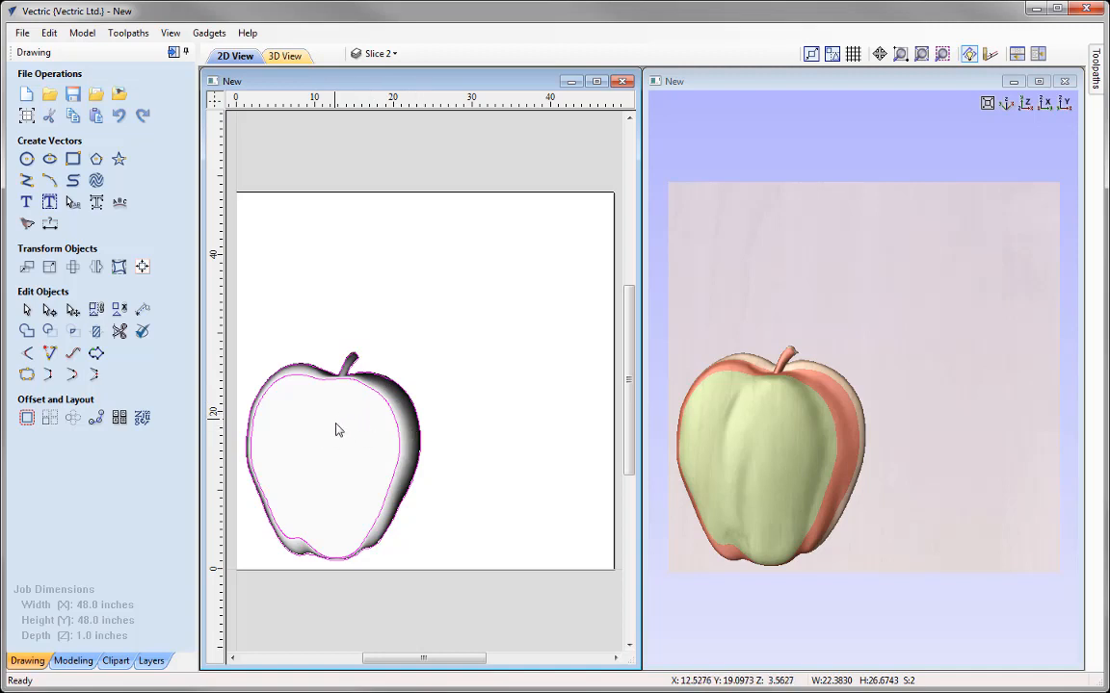
pyautogui.click(27, 269)
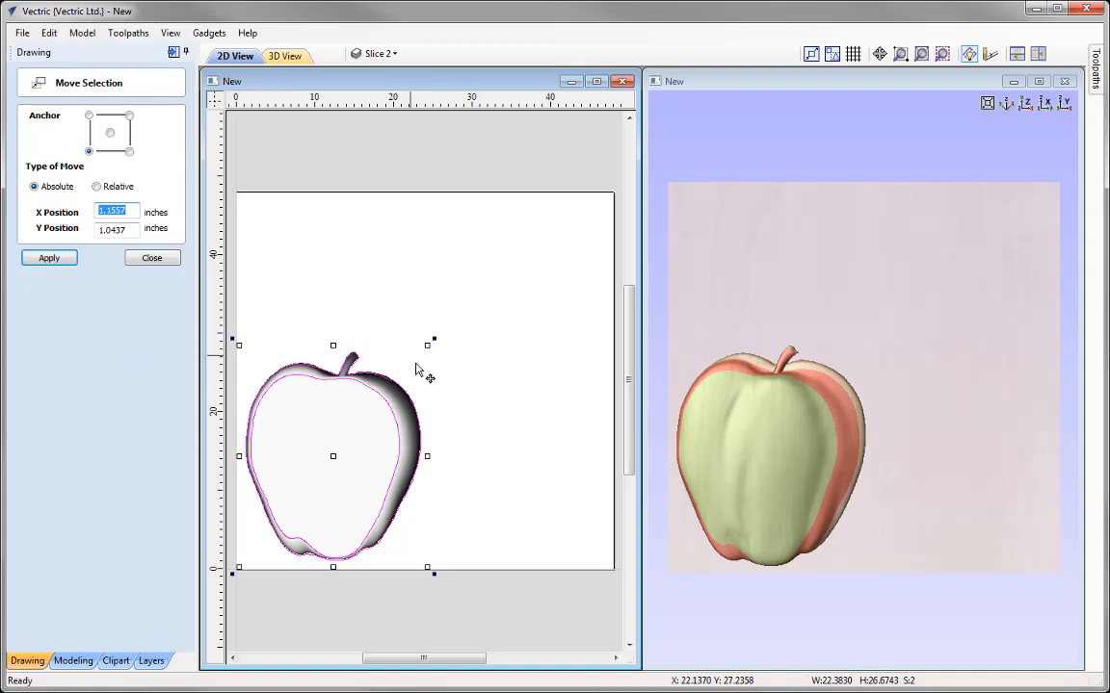
pyautogui.click(129, 117)
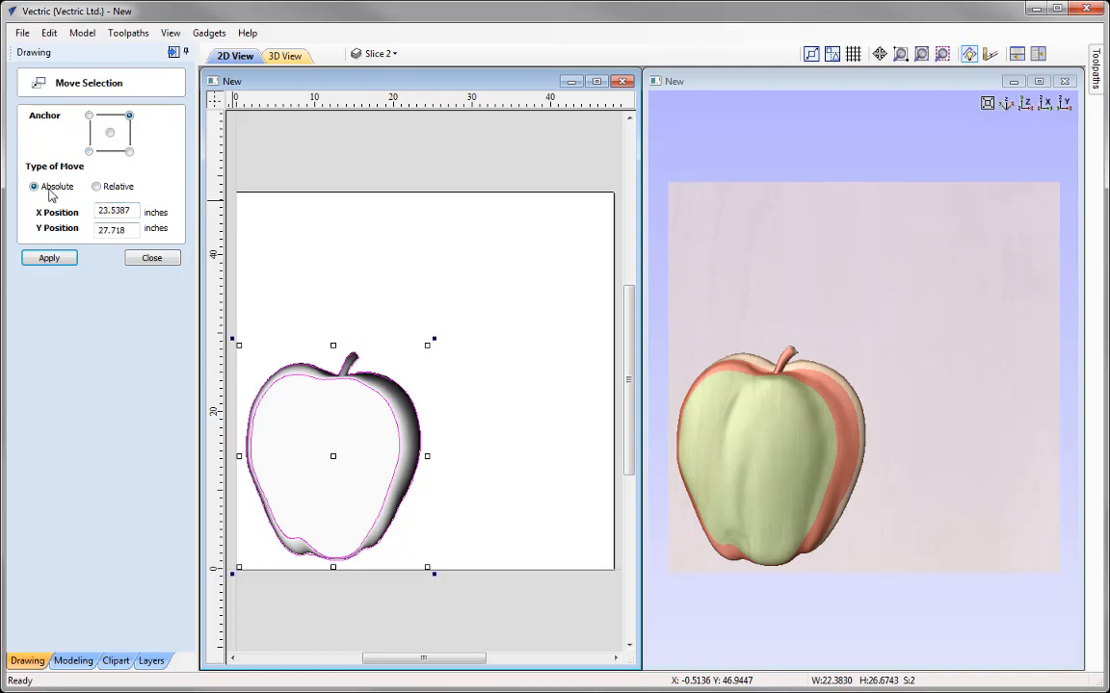
pyautogui.moveTo(137, 211); pyautogui.dragTo(65, 217)
pyautogui.write('47')
pyautogui.moveTo(110, 231); pyautogui.dragTo(26, 222)
pyautogui.write('4')
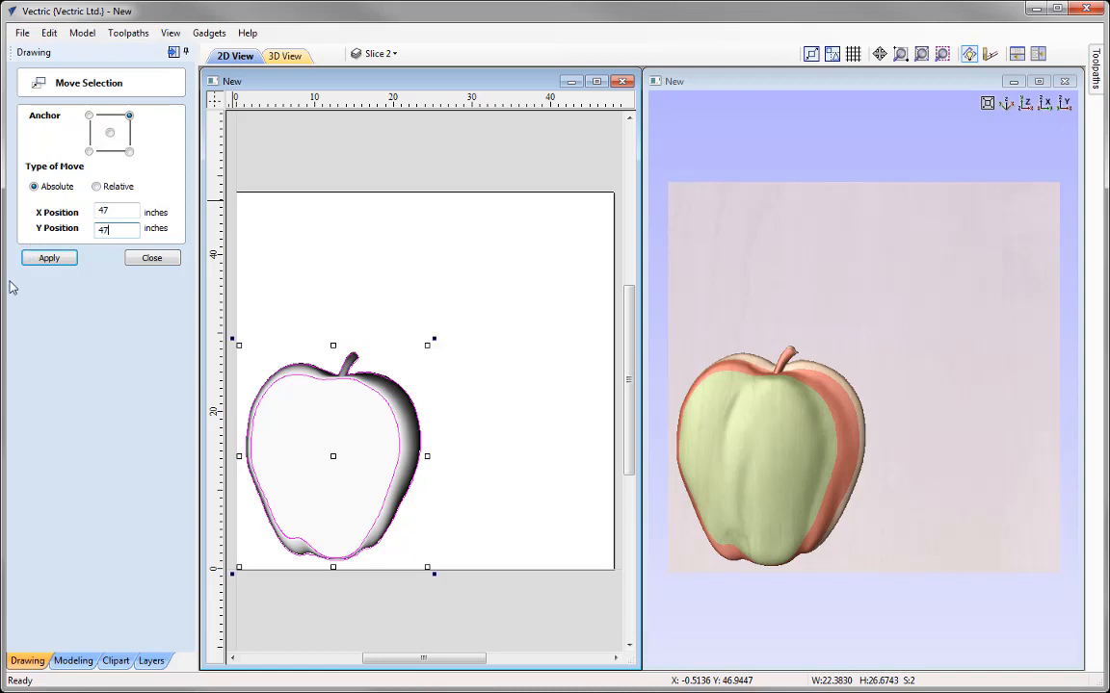
pyautogui.click(53, 260)
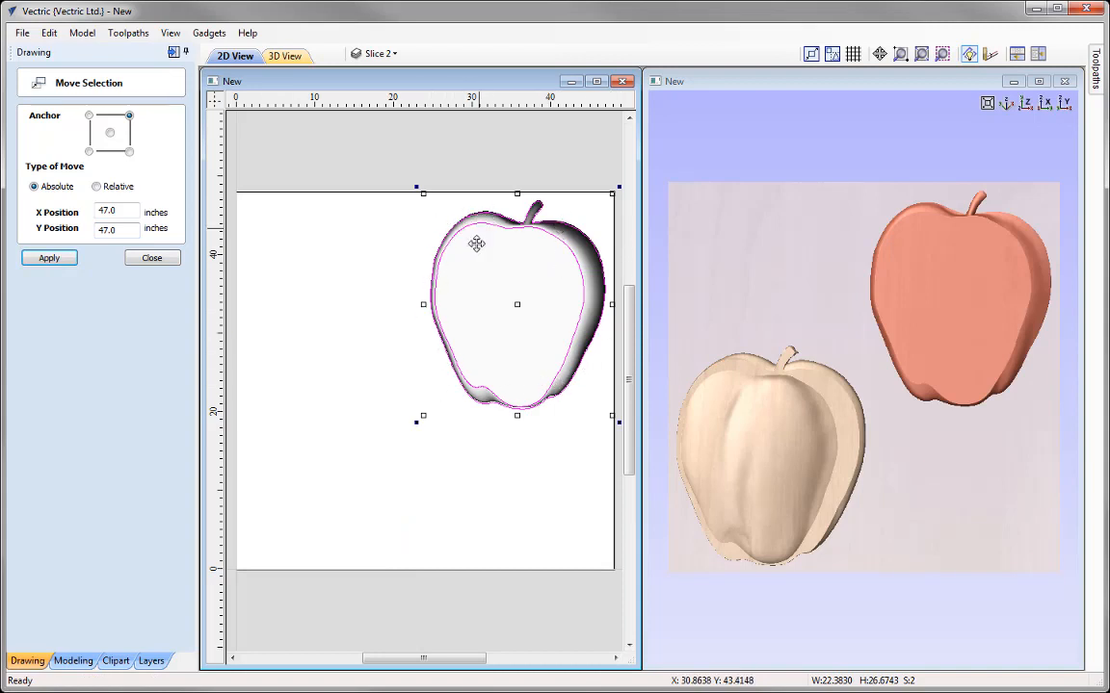
pyautogui.click(158, 260)
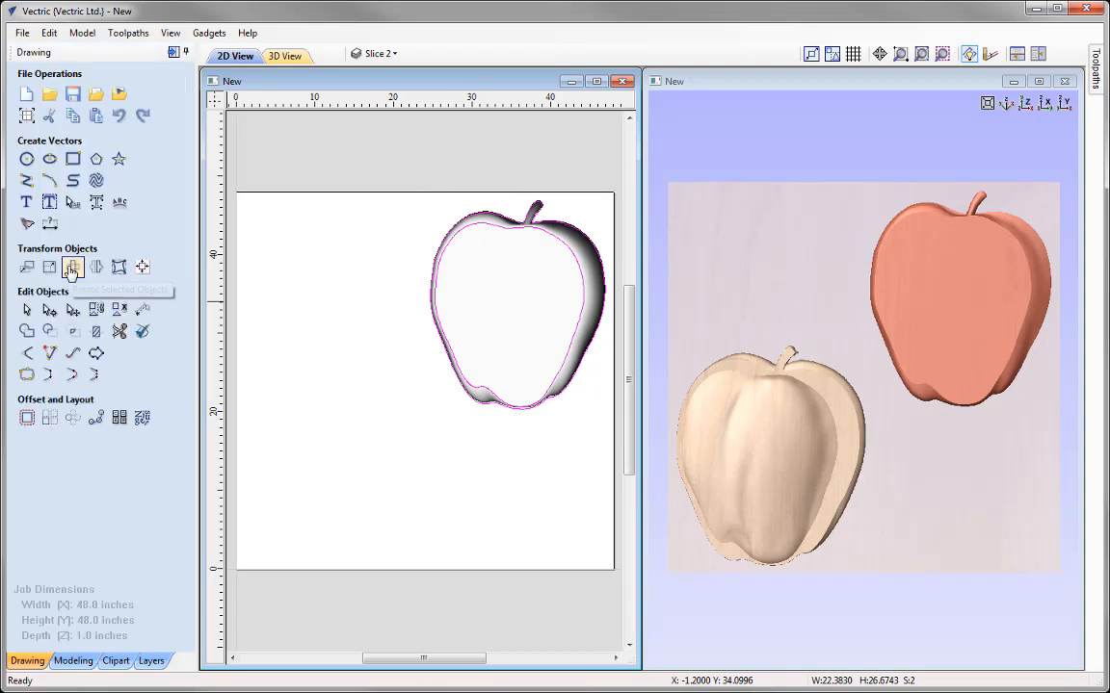
# Step: Rotate Slice 2 and its boundary vectors by 90 degrees about the centre of the selection
pyautogui.click(71, 269)
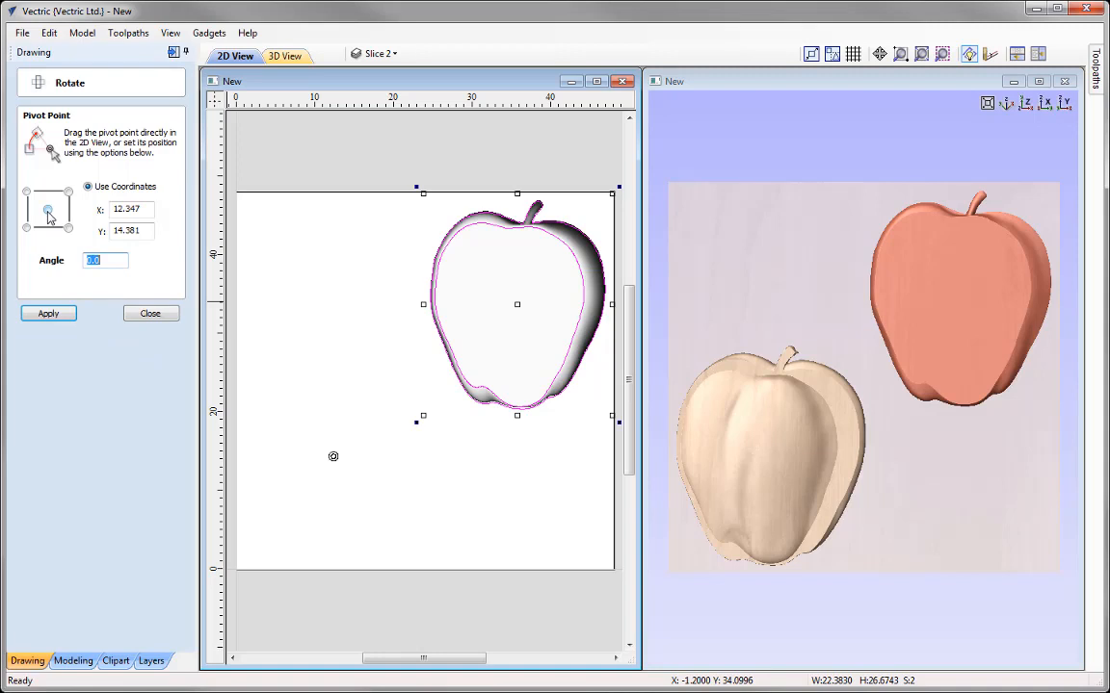
pyautogui.click(47, 209)
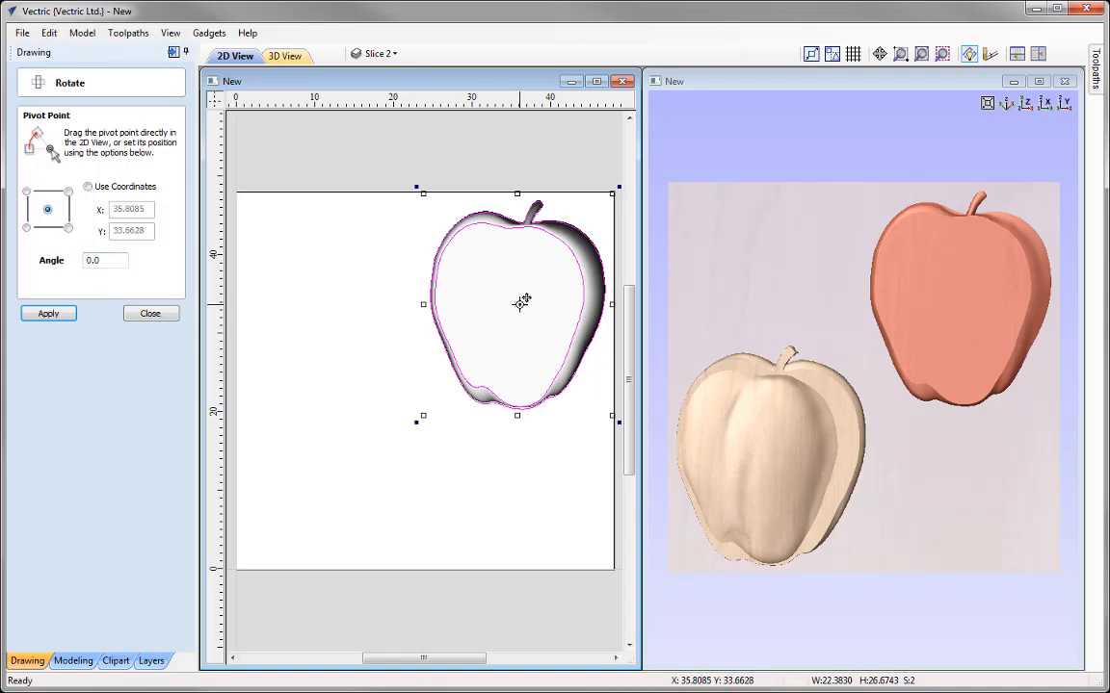
pyautogui.moveTo(112, 258); pyautogui.dragTo(29, 263)
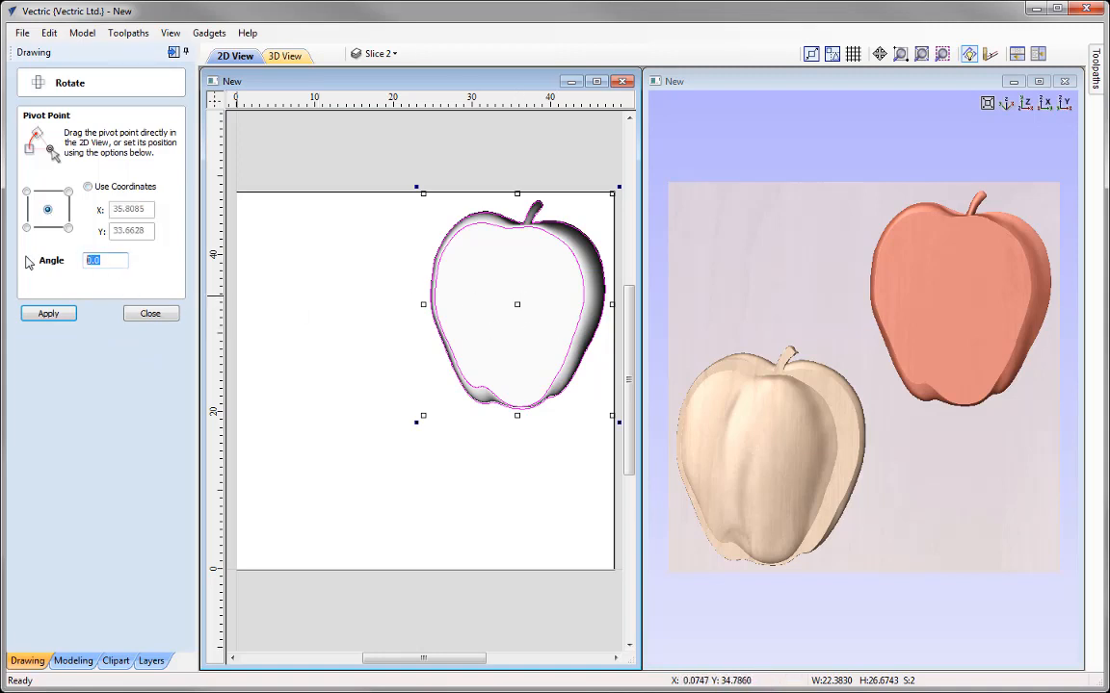
pyautogui.click(49, 314)
pyautogui.click(50, 314)
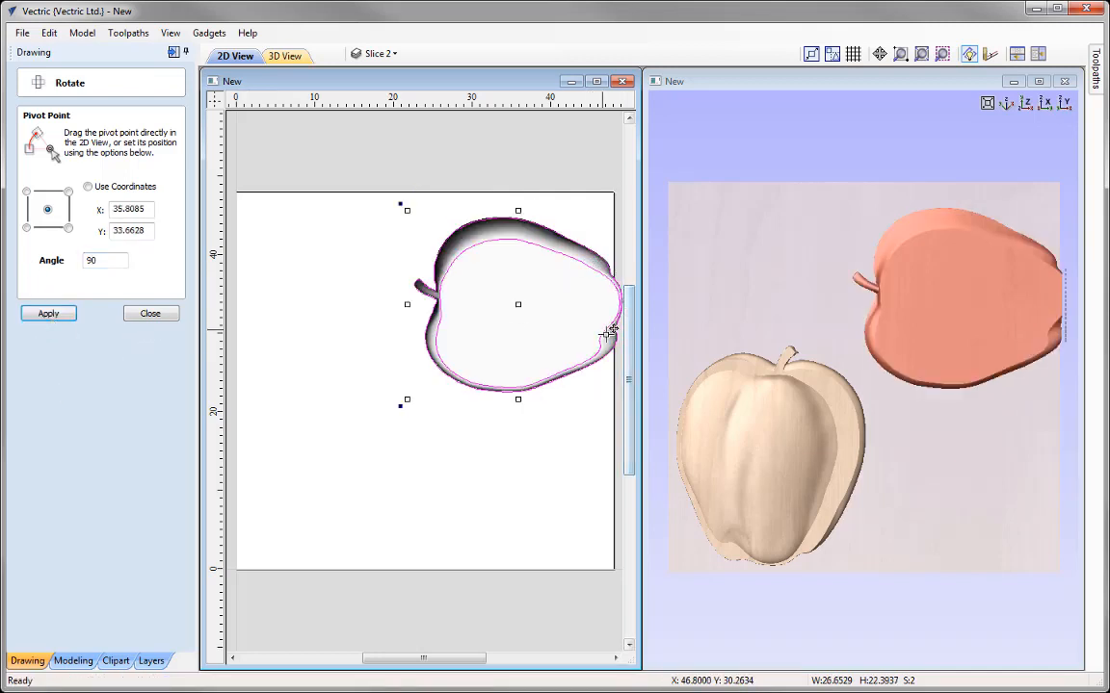
pyautogui.click(153, 314)
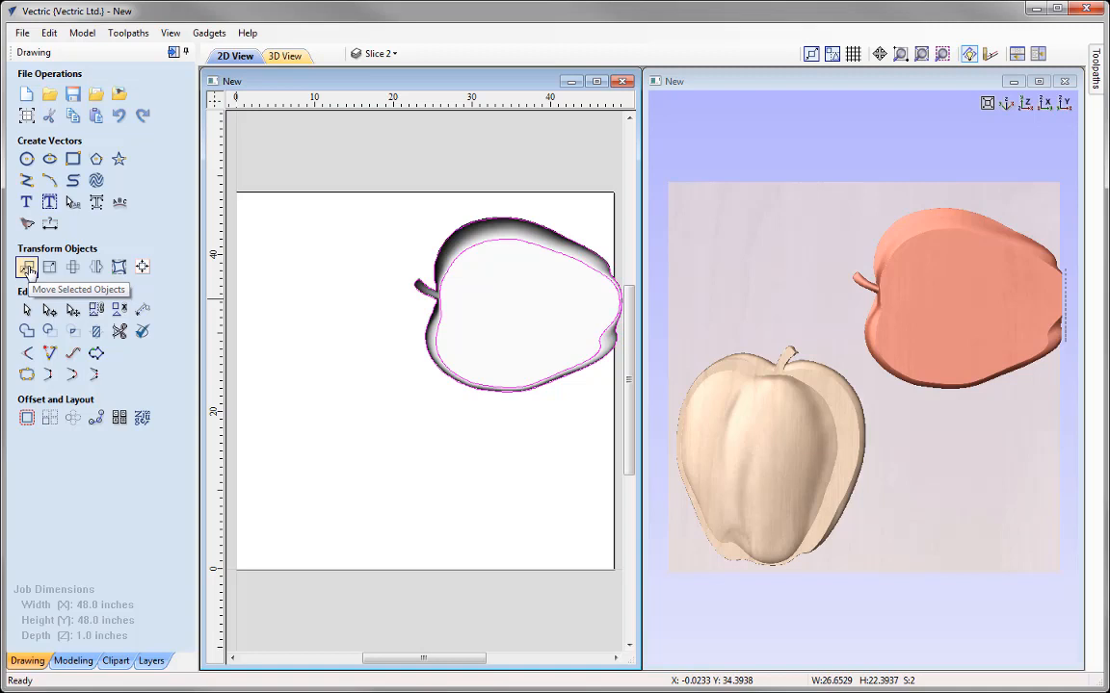
# Step: Reposition the rotated Slice 2 and its vectors at absolute X 47, Y 47 inches, using the upper-right anchor
pyautogui.click(28, 269)
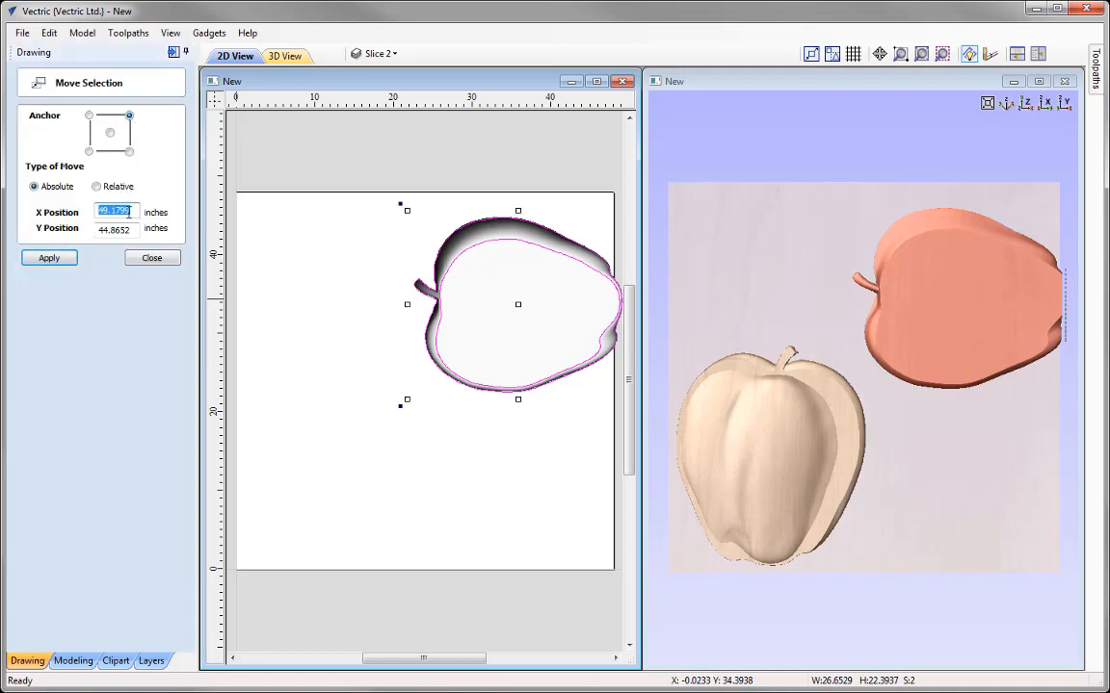
pyautogui.write('47')
pyautogui.press('Tab')
pyautogui.write('47')
pyautogui.click(50, 258)
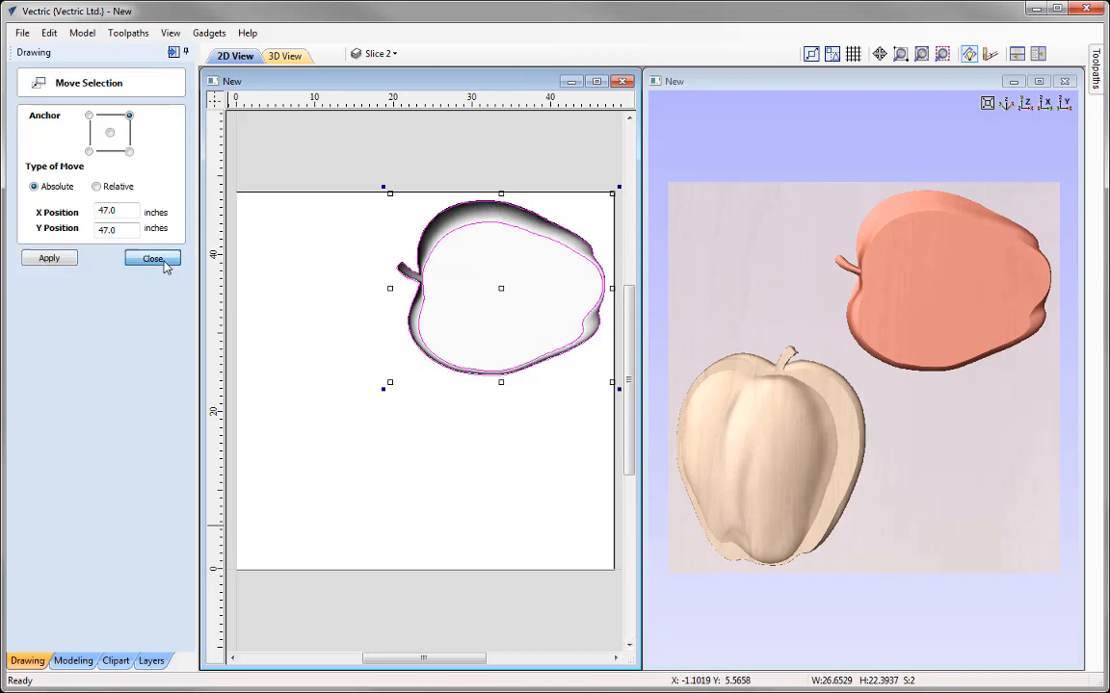
pyautogui.click(156, 260)
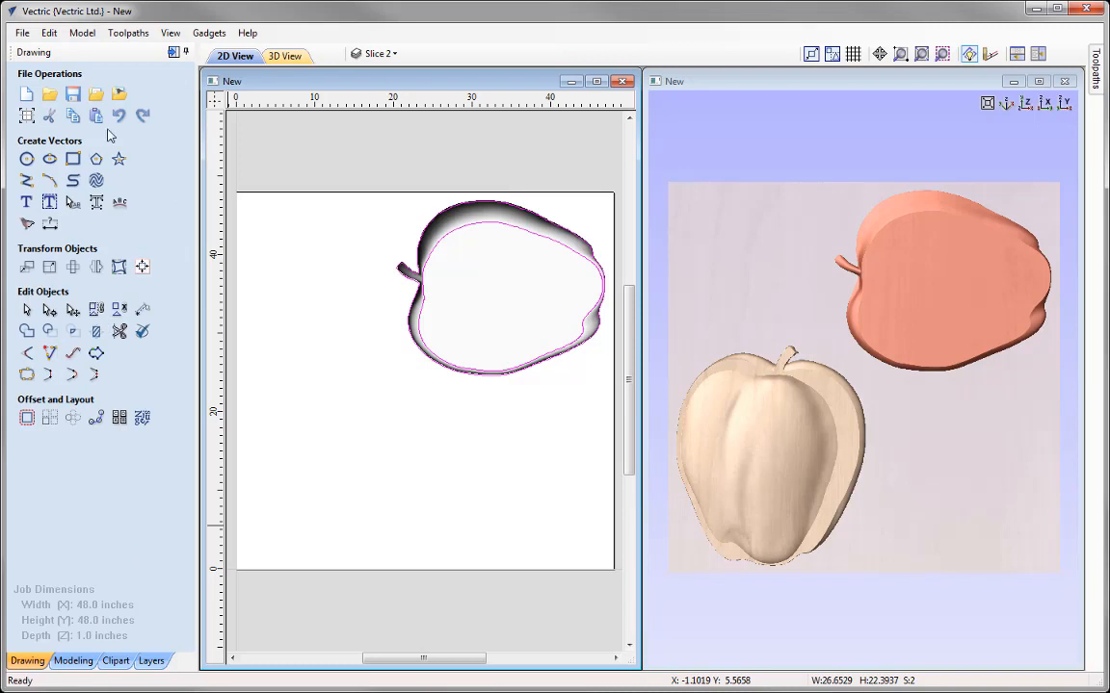
# Step: Show the Slice 3 layer alongside Slice 2, make it the active layer and clear the selection
pyautogui.click(390, 53)
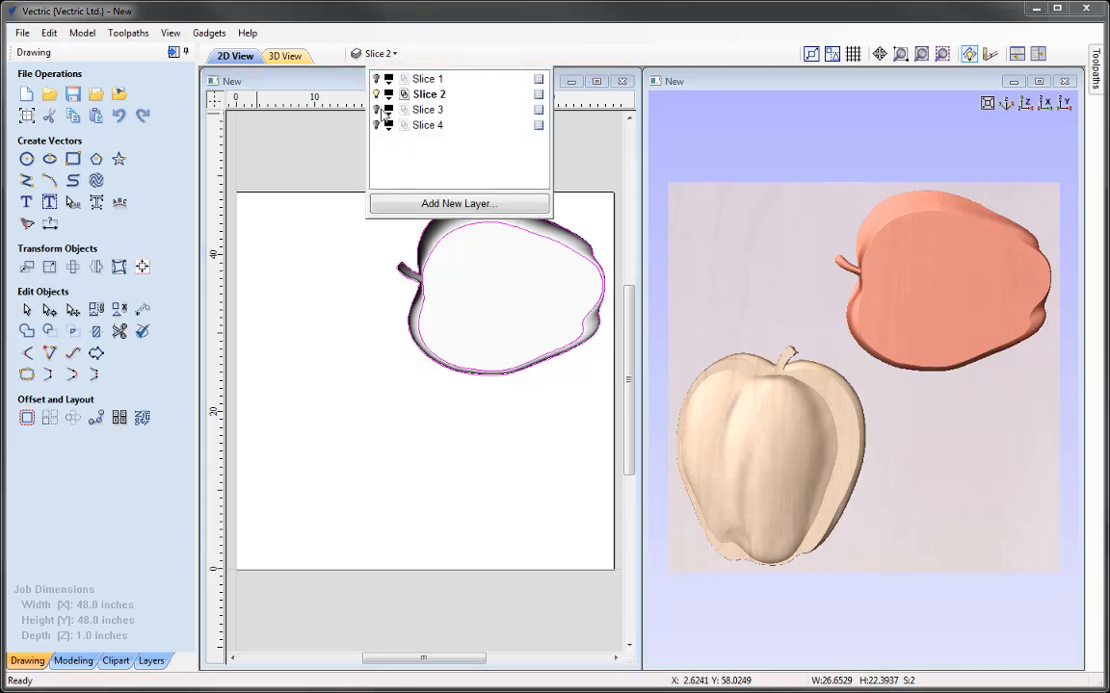
pyautogui.click(376, 110)
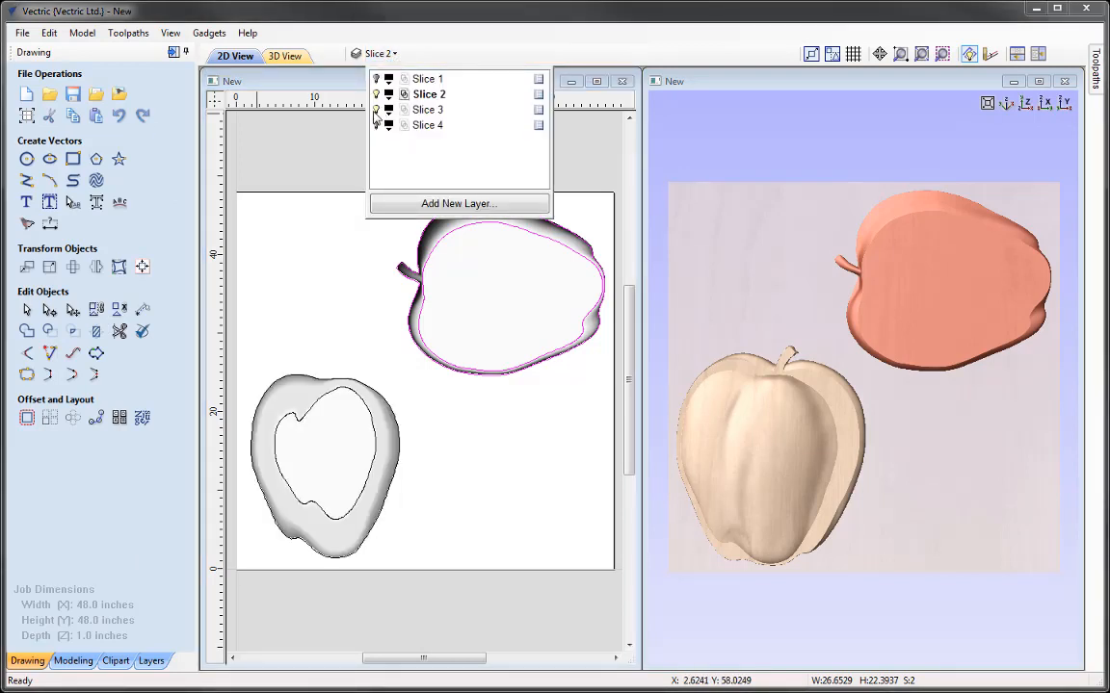
pyautogui.click(427, 110)
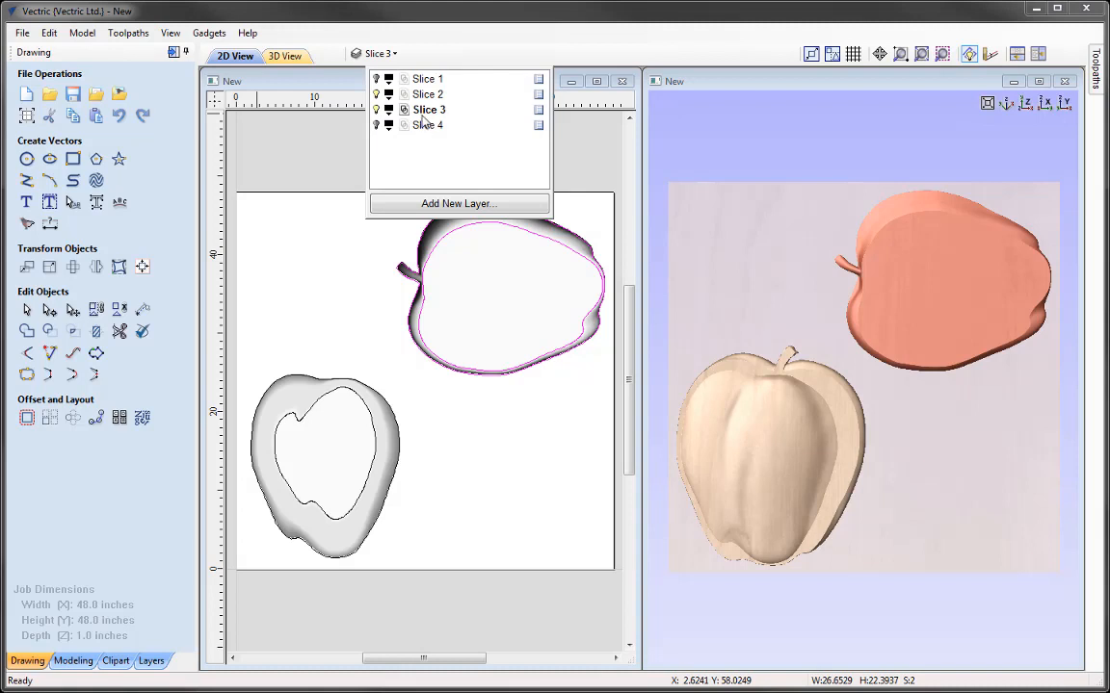
pyautogui.click(296, 145)
# Step: Move Slice 3 with its boundary vectors into the free area below Slice 2 and rotate them freehand counterclockwise to fit the sheet
pyautogui.moveTo(436, 563); pyautogui.dragTo(253, 374)
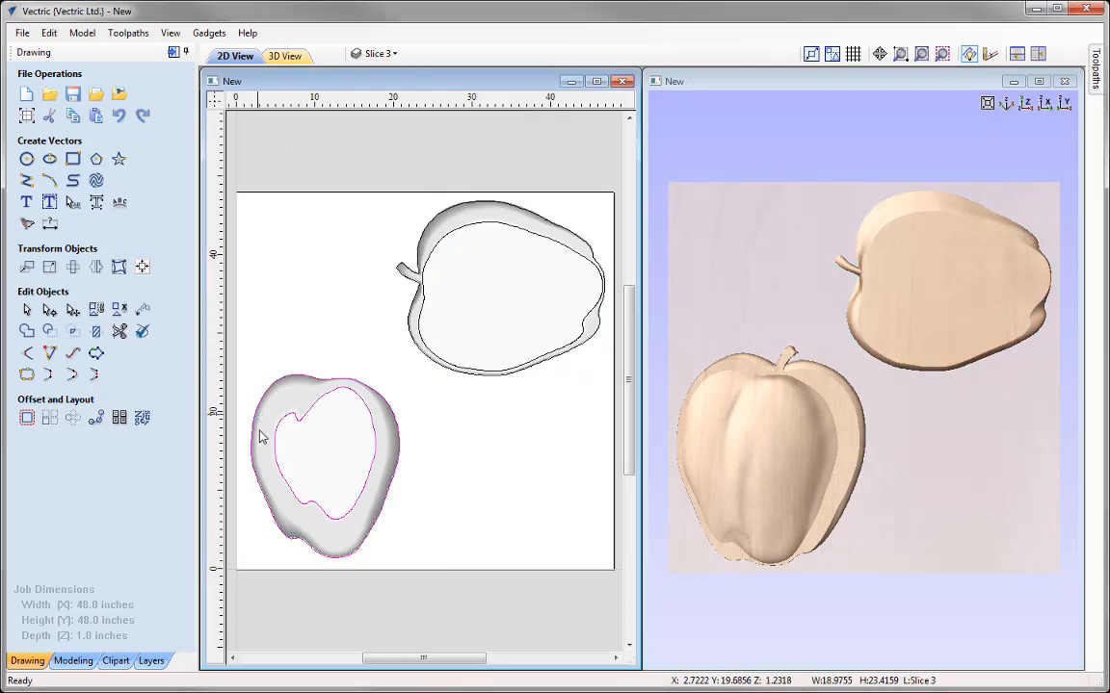
pyautogui.click(338, 466)
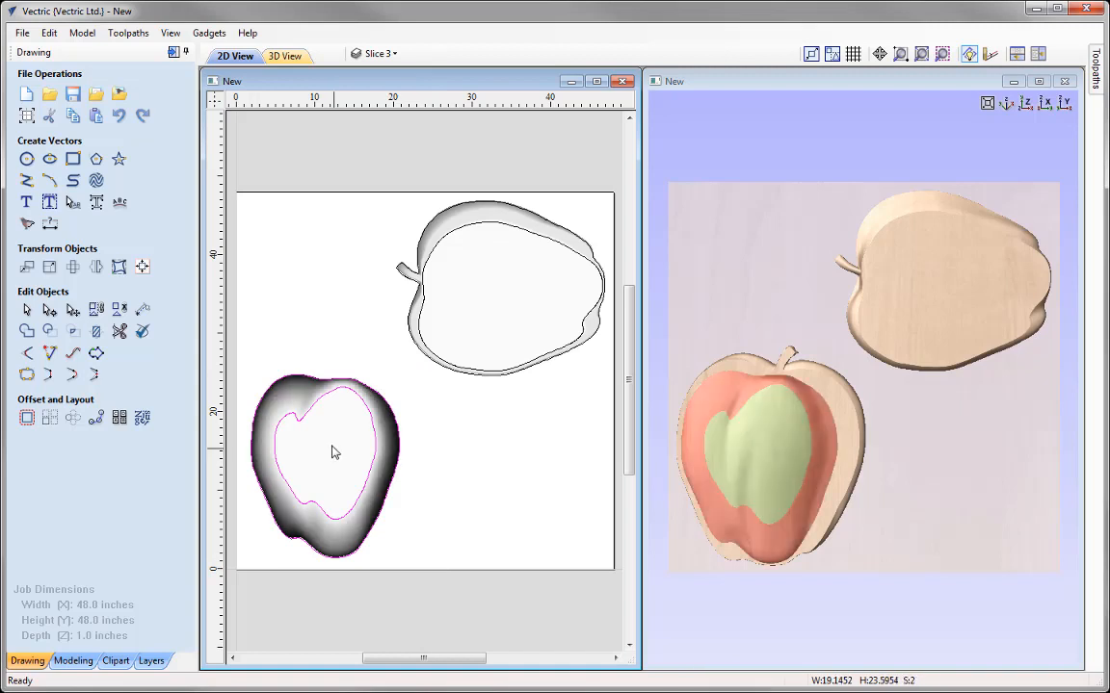
pyautogui.click(305, 488)
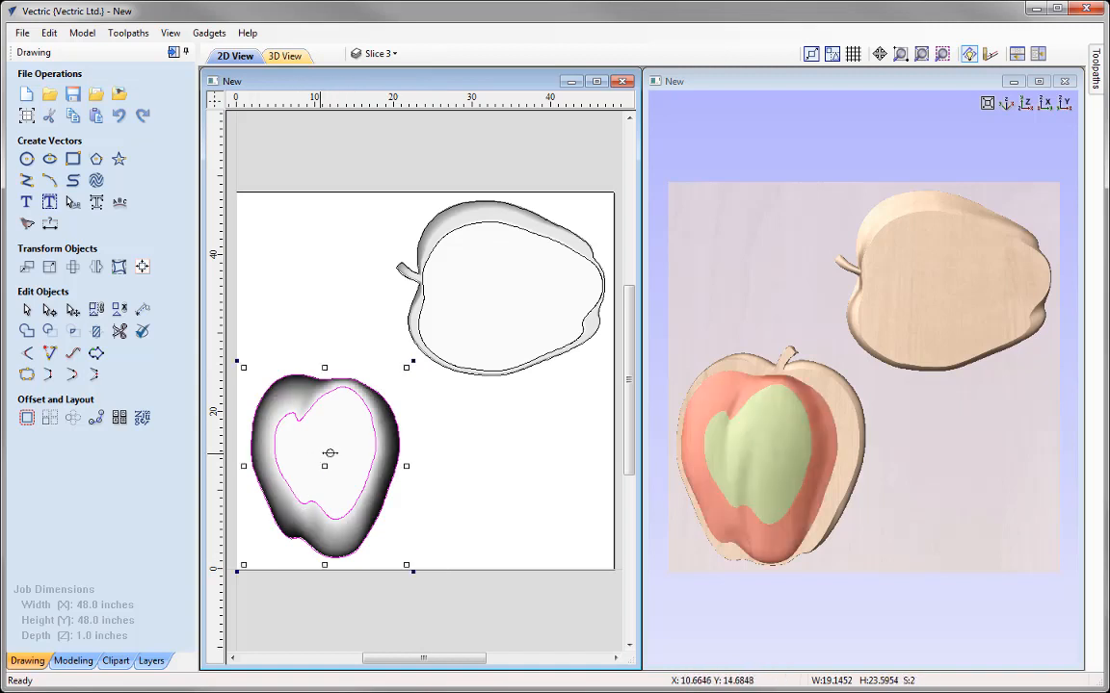
pyautogui.moveTo(320, 453); pyautogui.dragTo(521, 462)
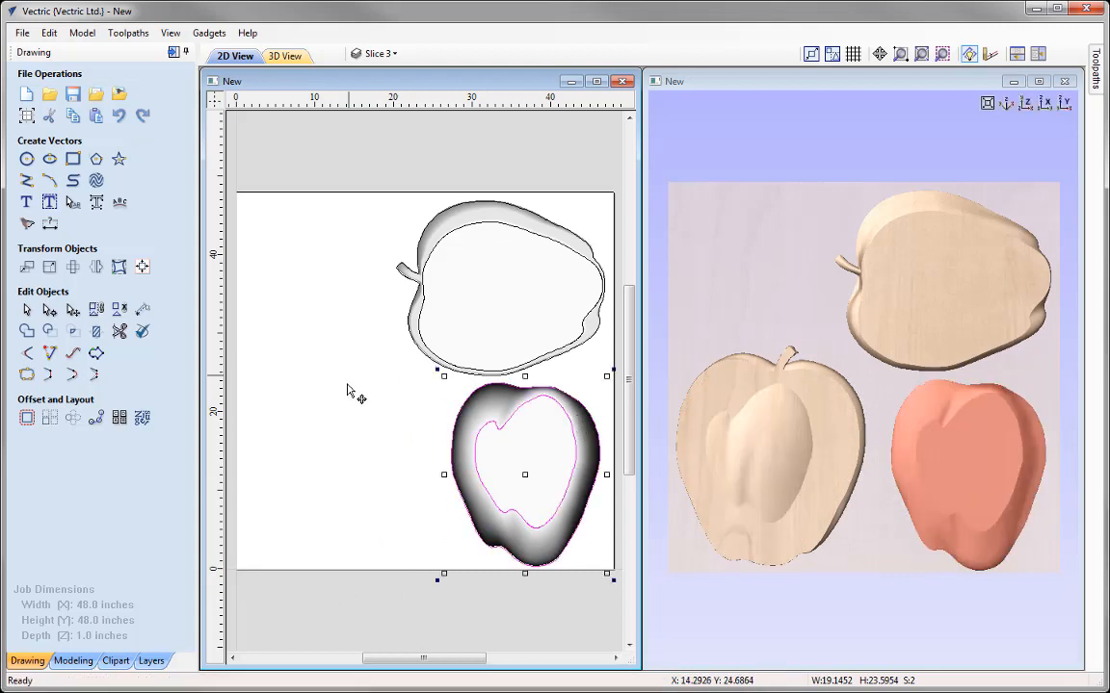
pyautogui.click(430, 368)
pyautogui.moveTo(432, 369); pyautogui.dragTo(369, 412)
pyautogui.moveTo(426, 372); pyautogui.dragTo(334, 471)
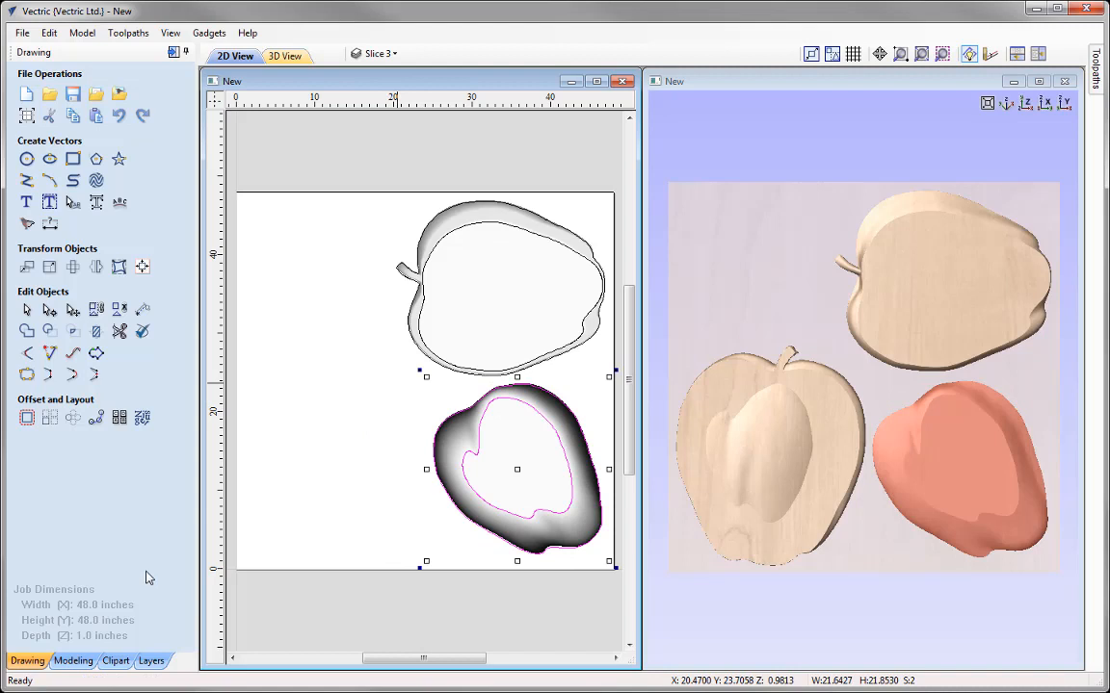
# Step: Move Slice 3 and its boundary vectors to absolute position X 47, Y 1 inch, anchored at their lower-right corner
pyautogui.click(26, 270)
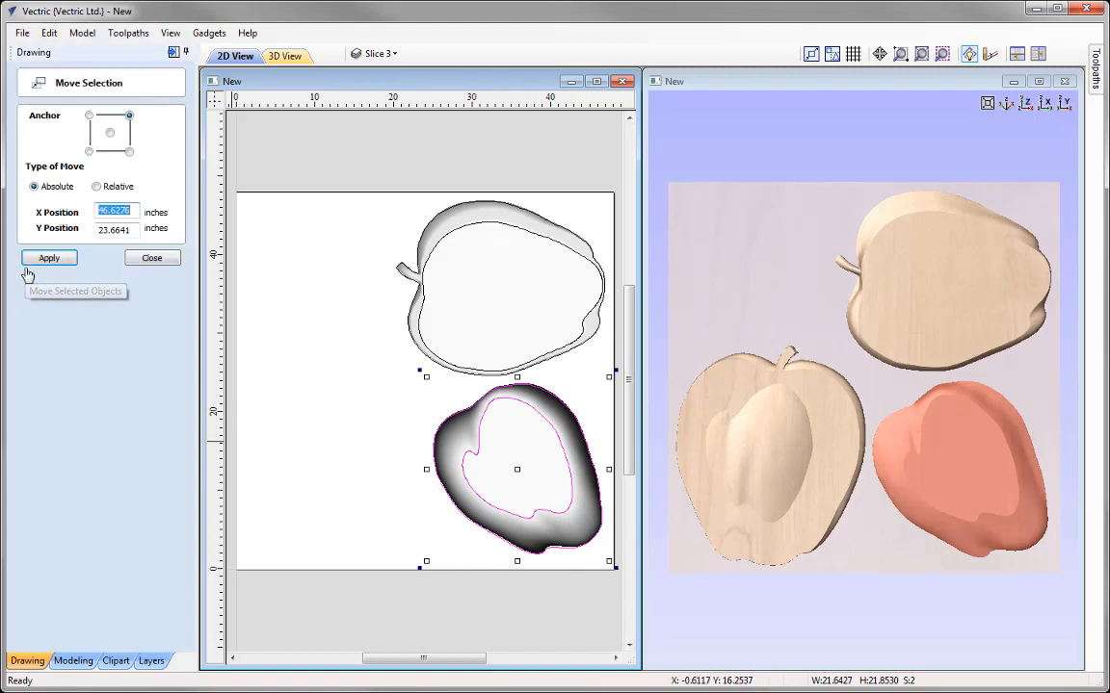
pyautogui.click(129, 153)
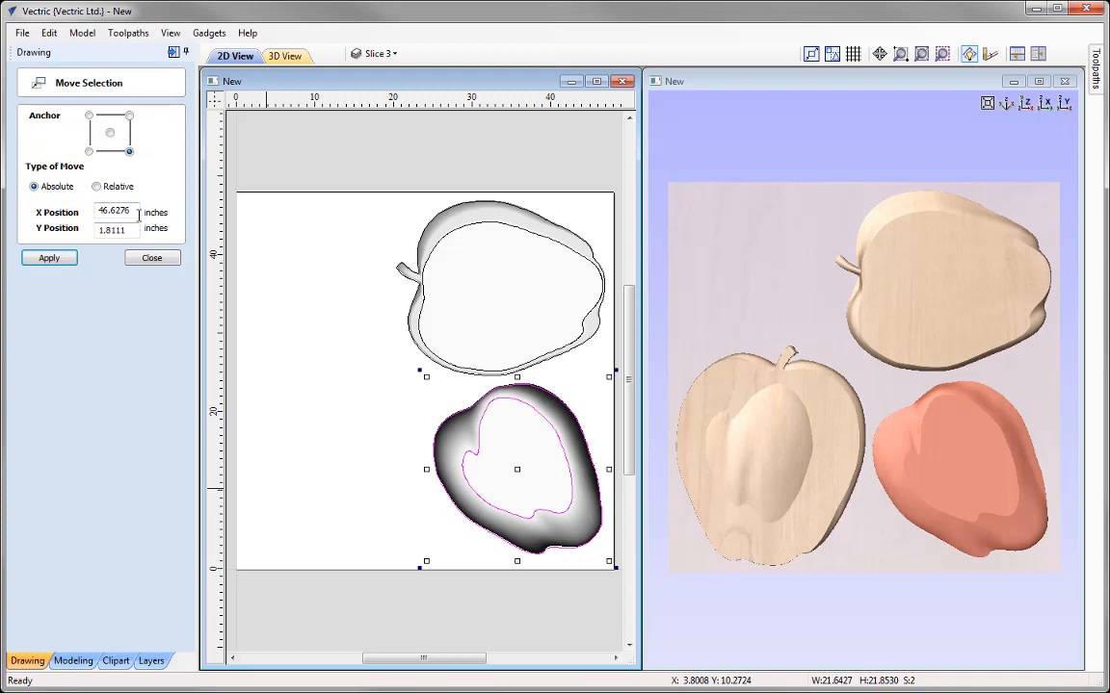
pyautogui.moveTo(92, 216); pyautogui.dragTo(34, 224)
pyautogui.write('47')
pyautogui.moveTo(91, 232); pyautogui.dragTo(30, 343)
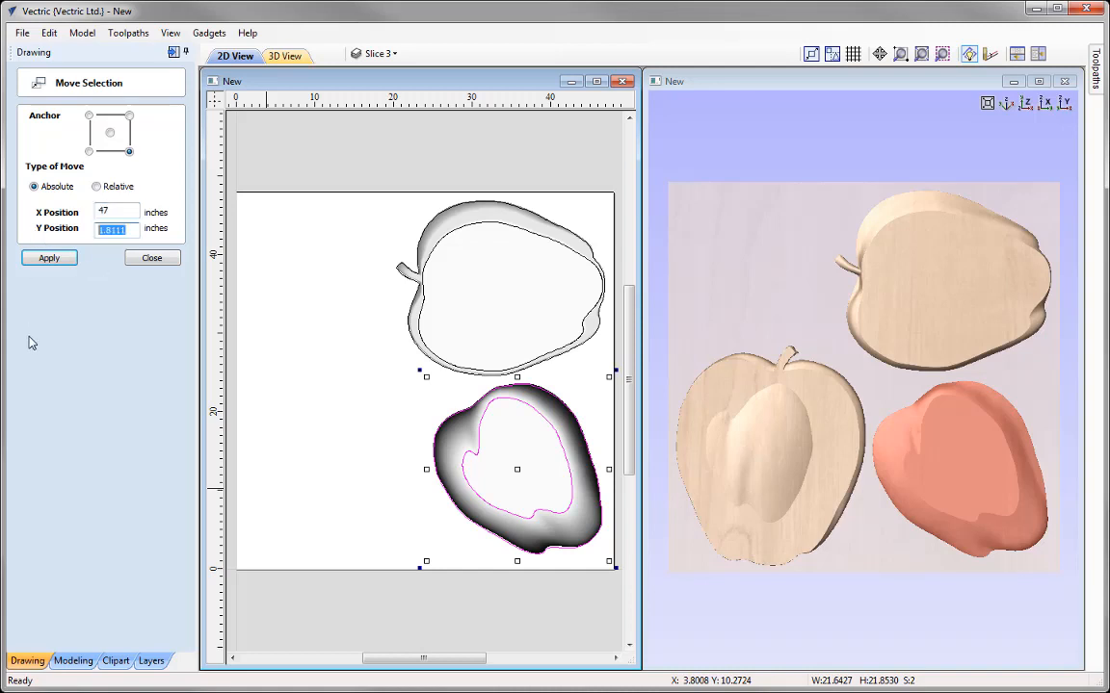
pyautogui.click(52, 257)
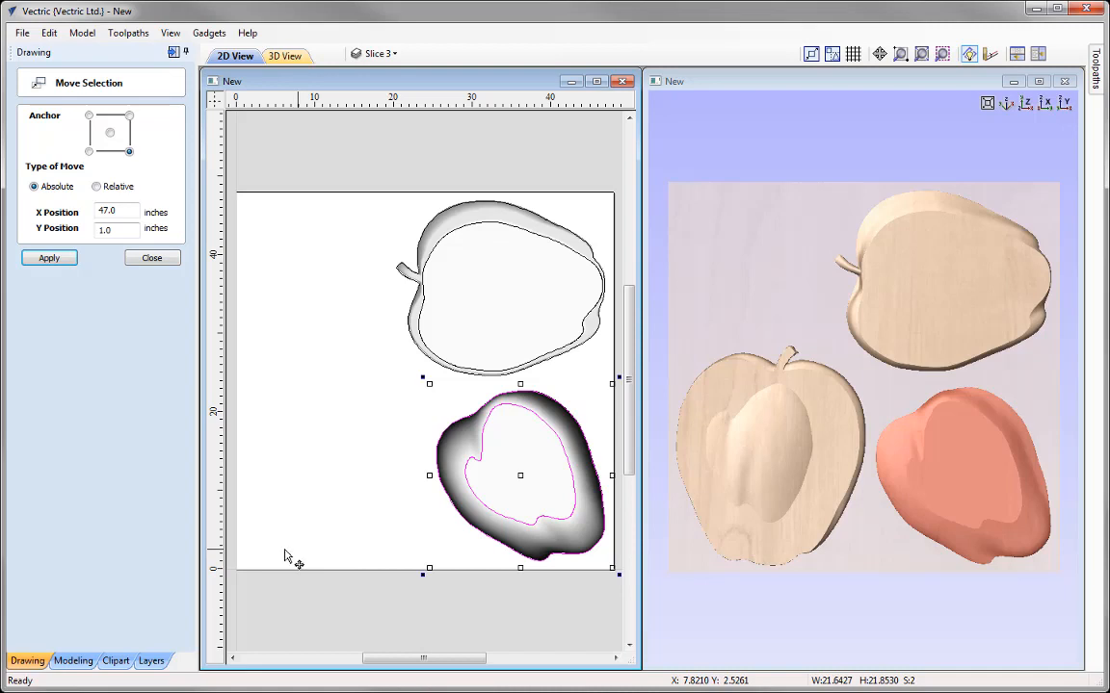
pyautogui.click(151, 259)
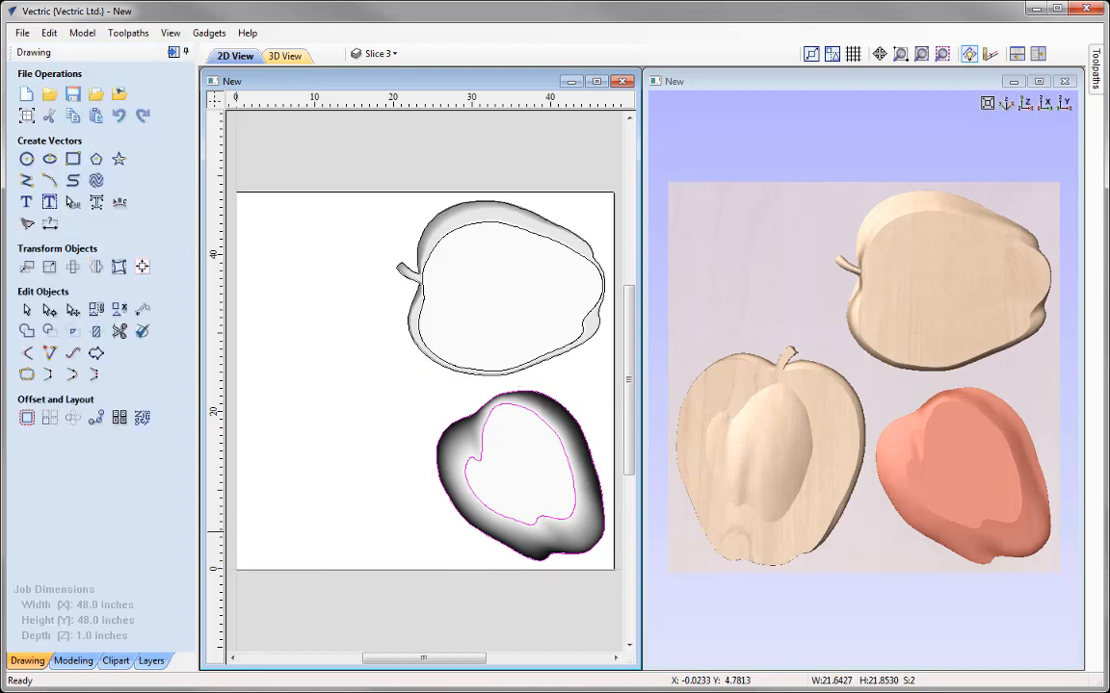
# Step: Show the Slice 1 and Slice 4 layers again and make Slice 4 the active layer
pyautogui.click(383, 55)
pyautogui.click(376, 79)
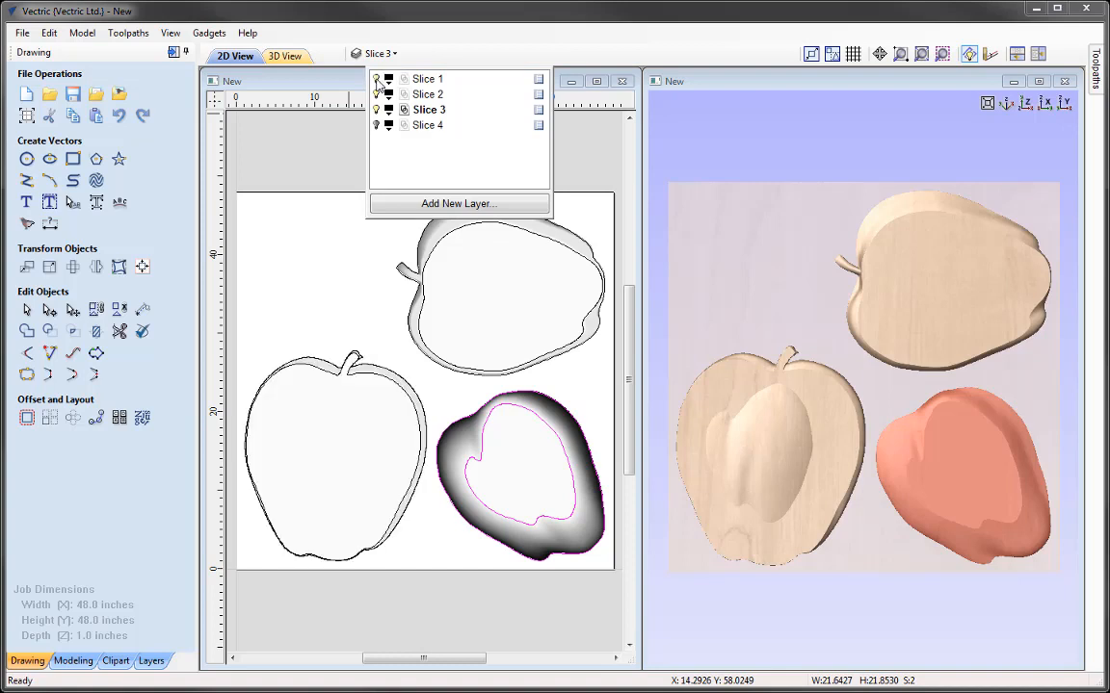
pyautogui.click(377, 125)
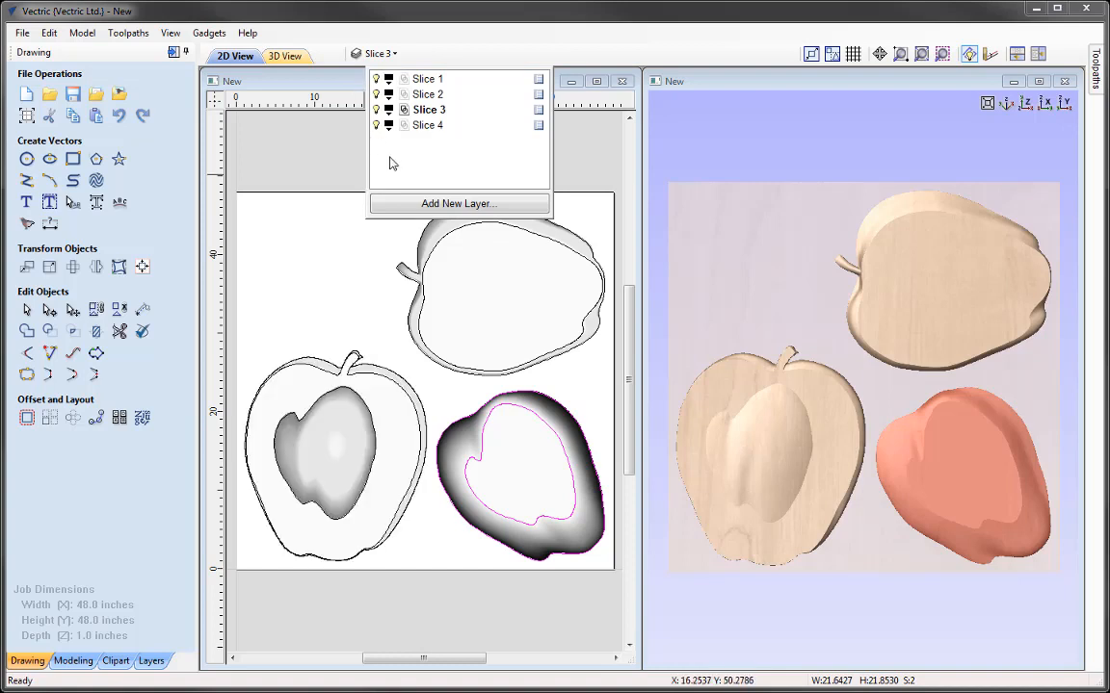
pyautogui.click(390, 125)
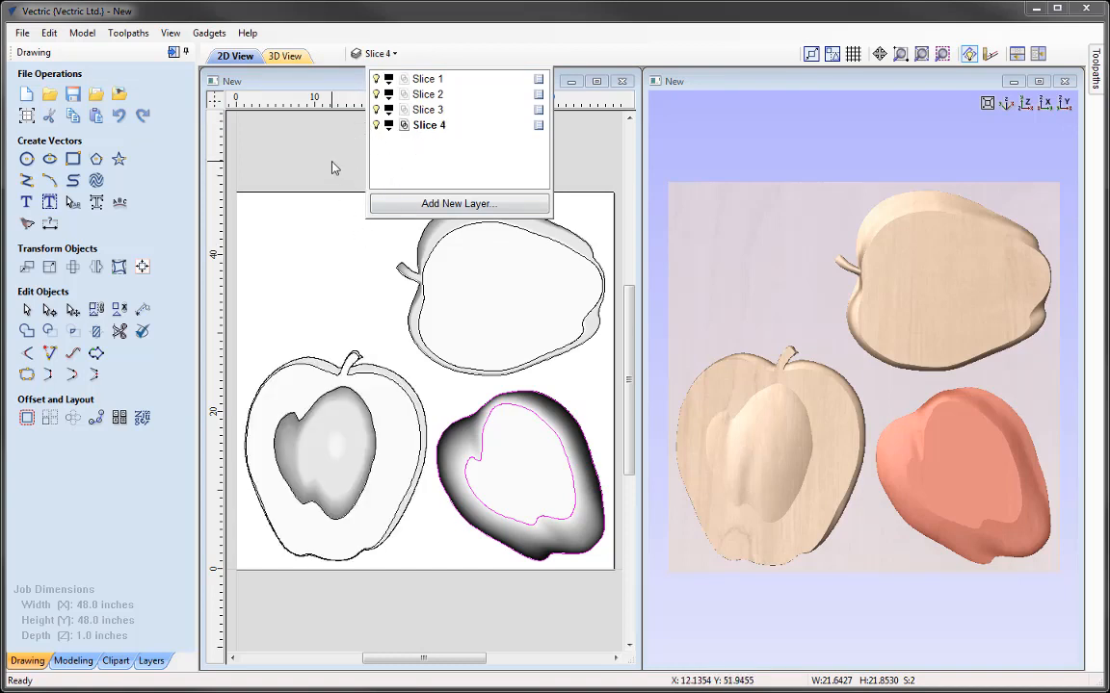
# Step: Move Slice 4 with its boundary vector freehand into the free area of the sheet above Slice 1
pyautogui.click(300, 147)
pyautogui.click(339, 421)
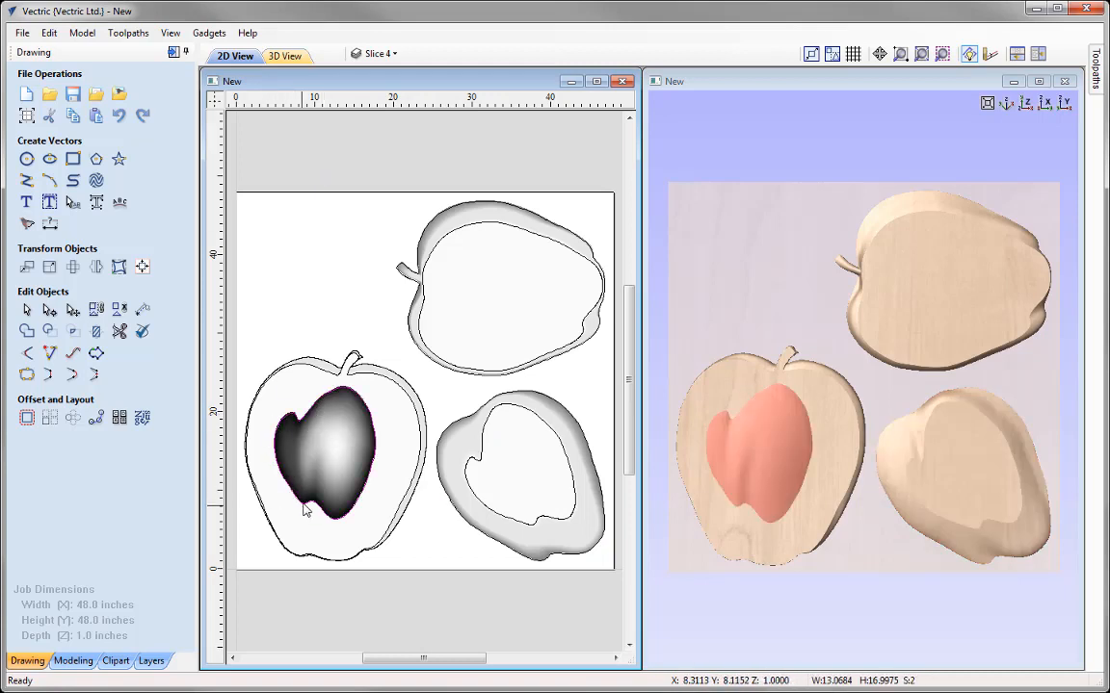
pyautogui.click(325, 443)
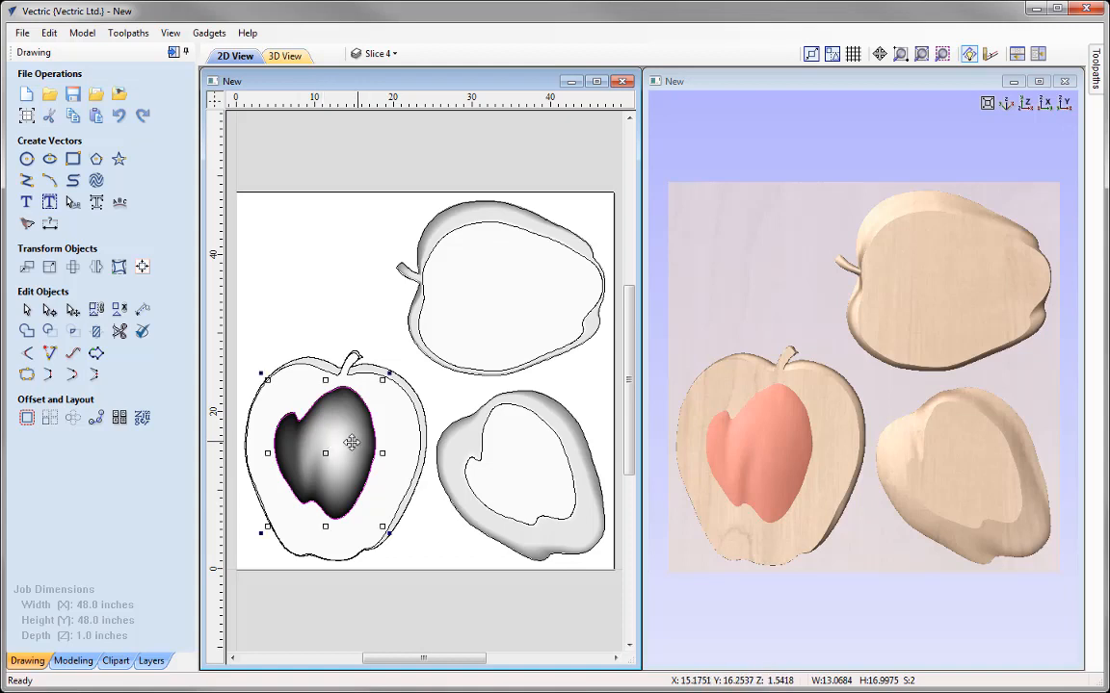
pyautogui.moveTo(324, 450); pyautogui.dragTo(306, 275)
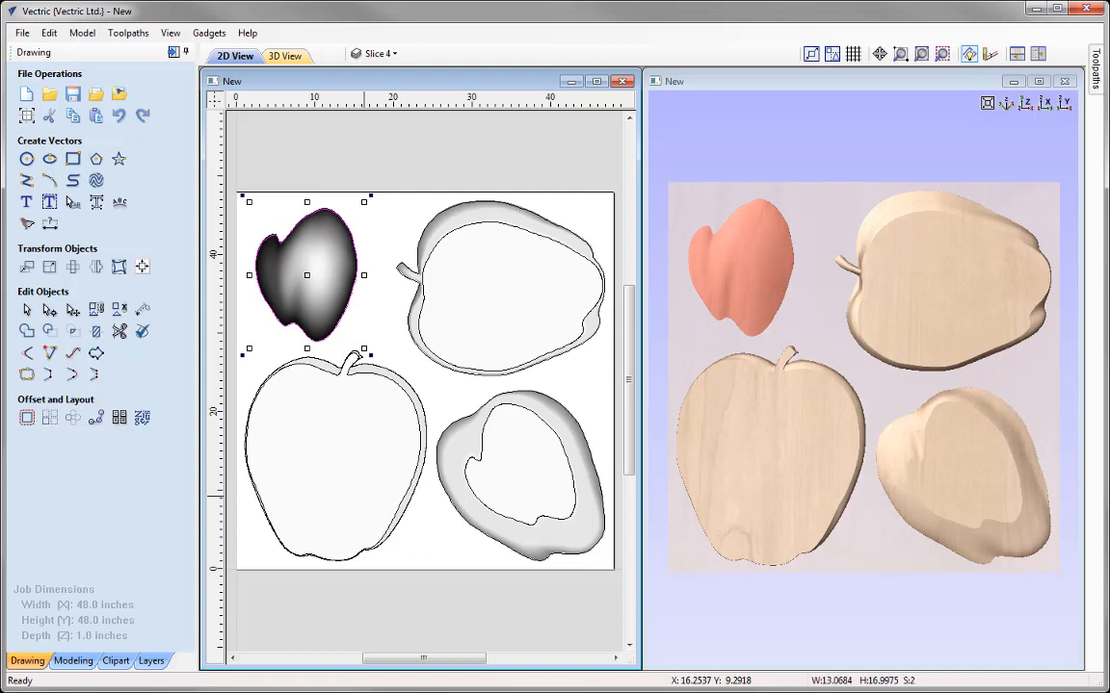
# Step: Add a zero-height plane component covering the whole model, check its entry in the layer list and clear the selection
pyautogui.click(74, 660)
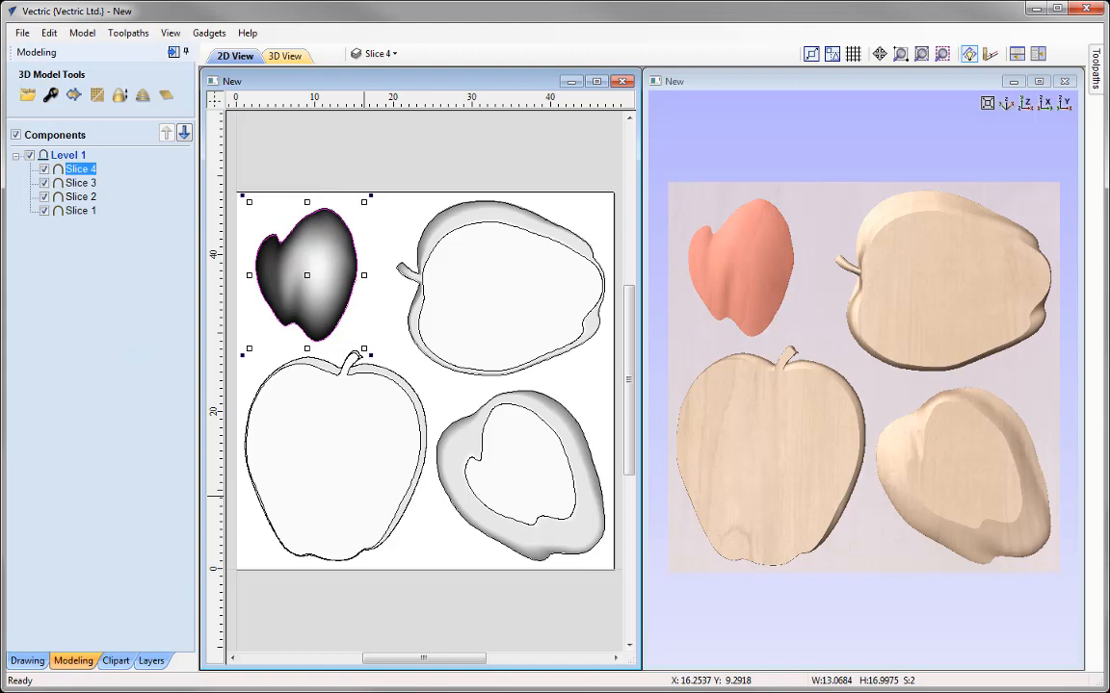
pyautogui.click(166, 97)
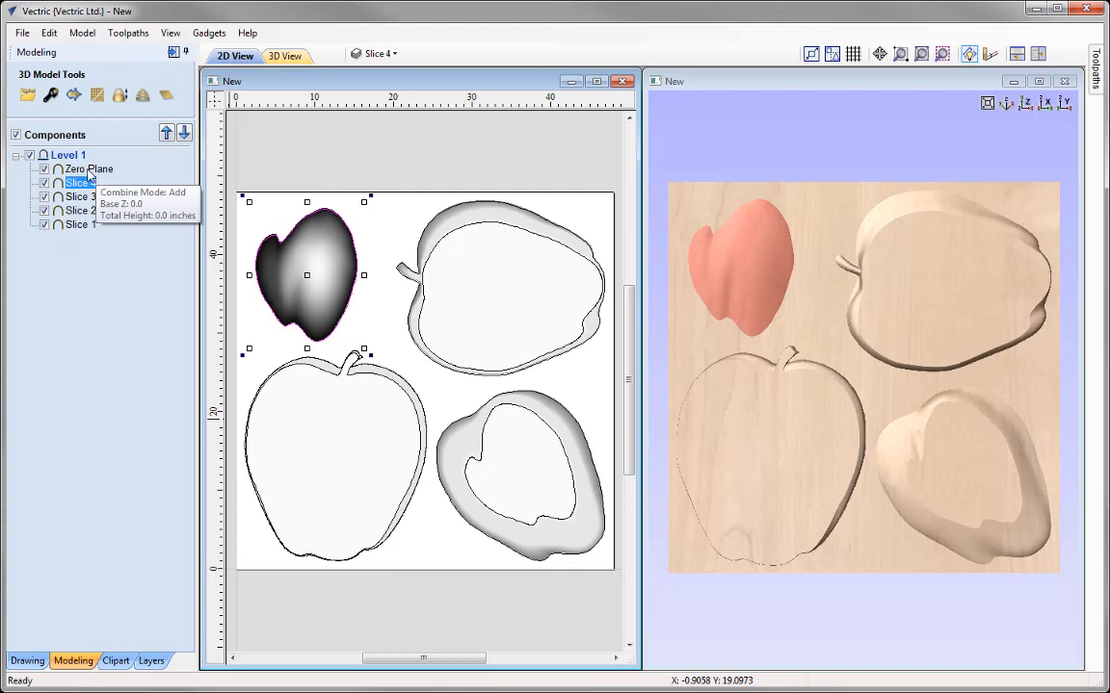
pyautogui.click(103, 169)
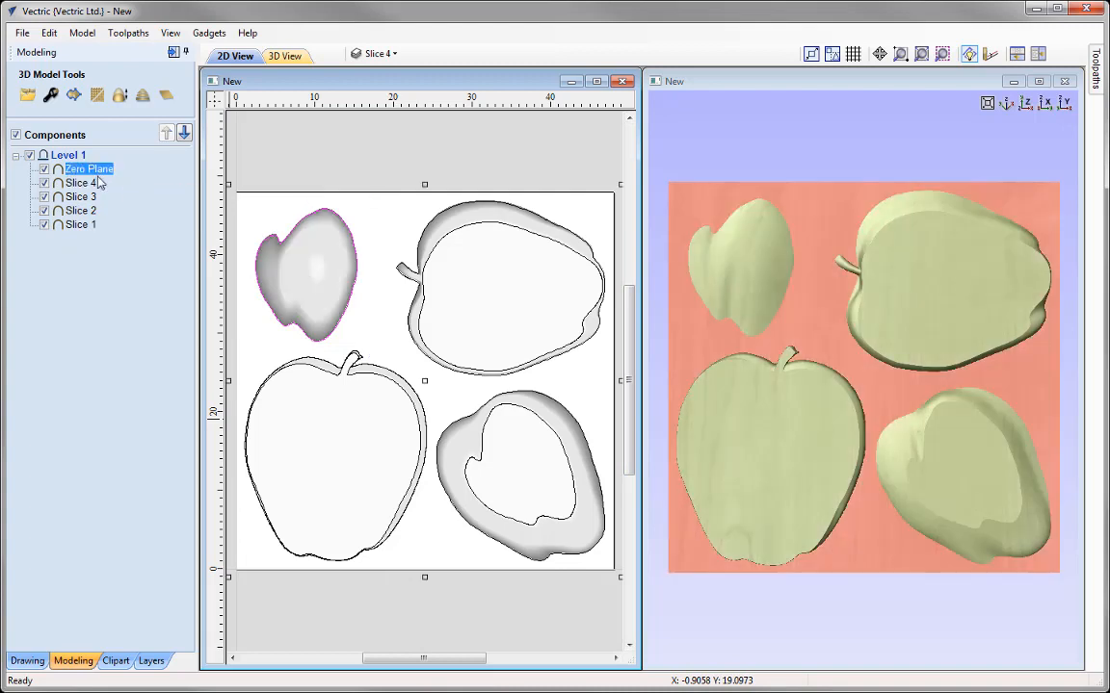
pyautogui.click(375, 53)
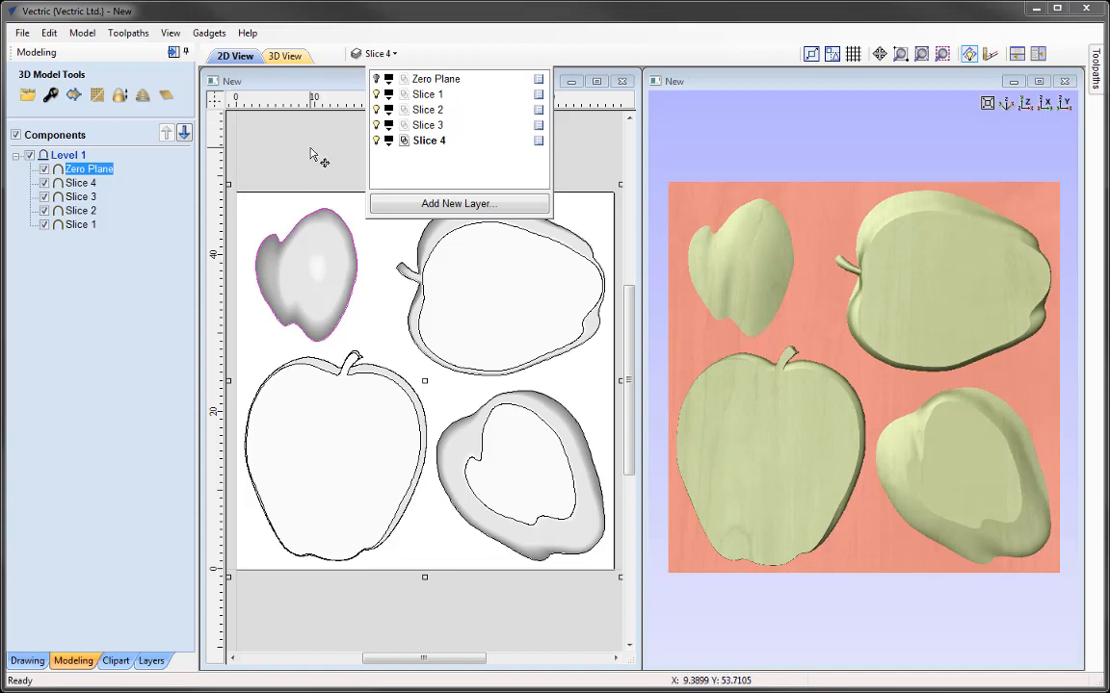
pyautogui.click(297, 204)
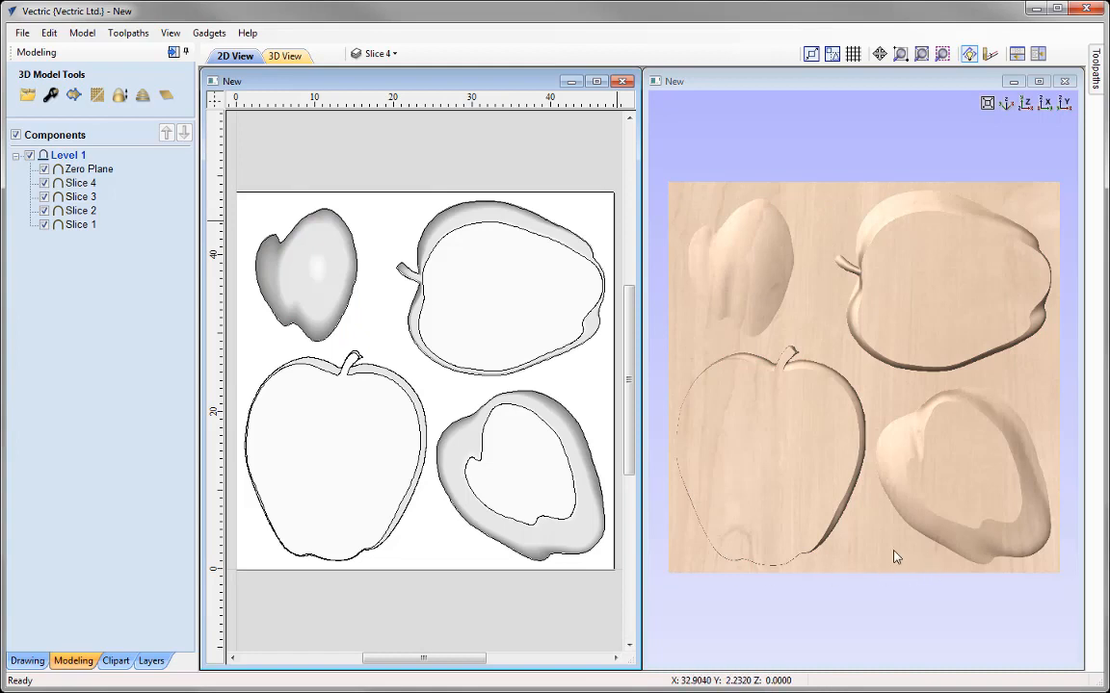
# Step: Set the Zero Plane component to merge with the other components and give it a base height of 0.03 inches
pyautogui.click(78, 169)
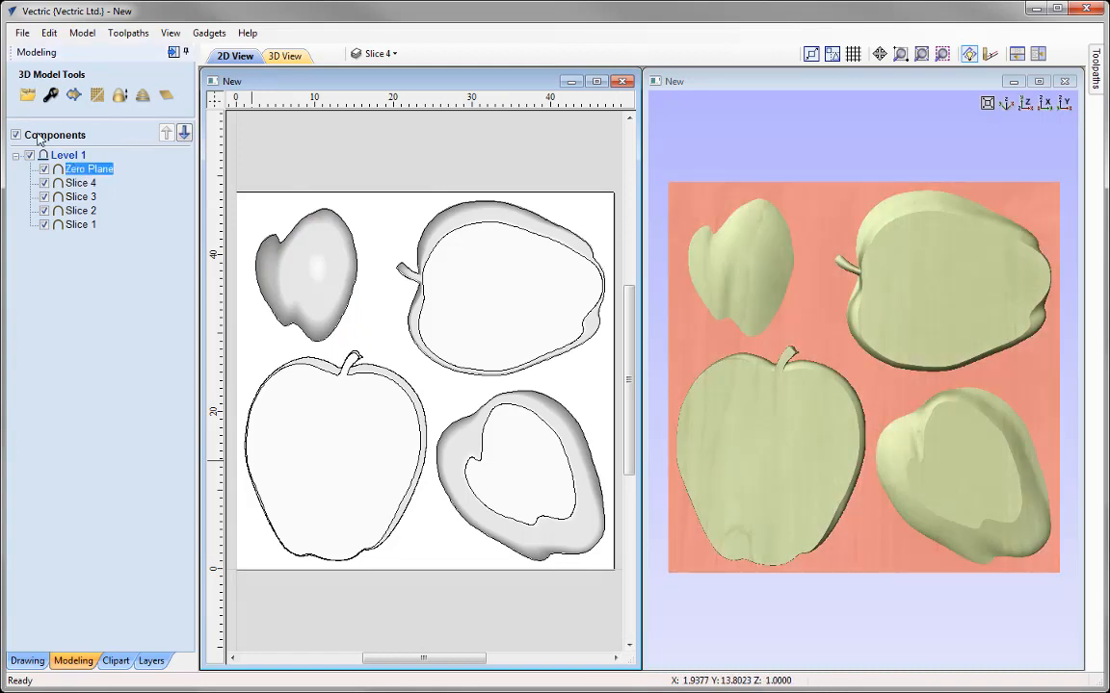
pyautogui.click(49, 96)
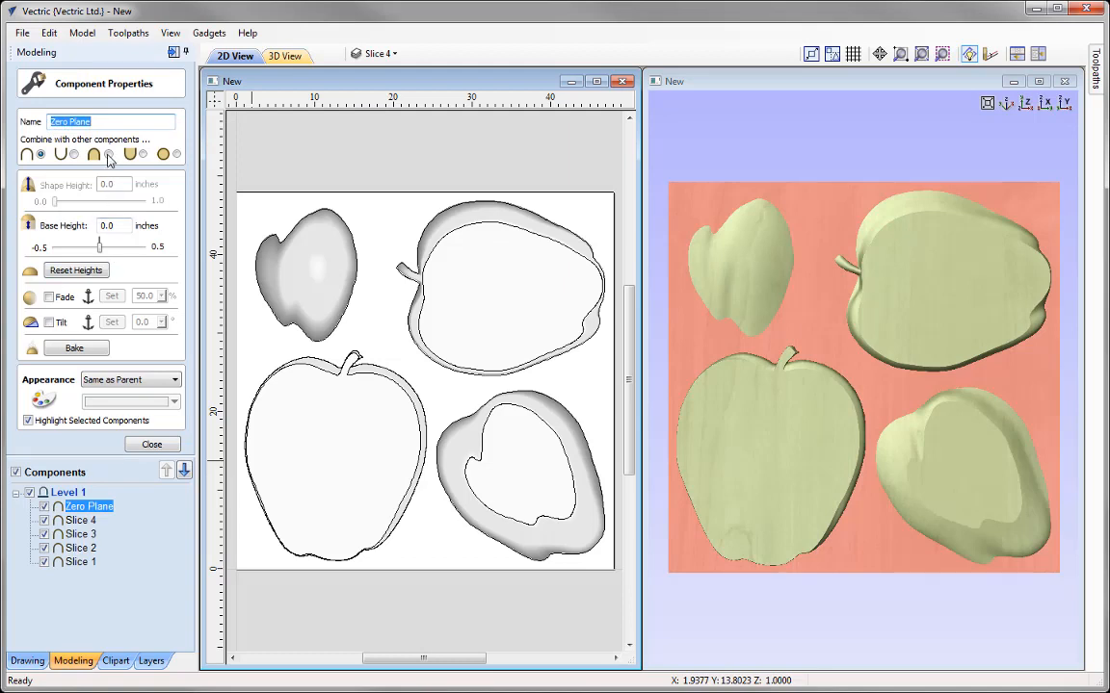
pyautogui.click(108, 156)
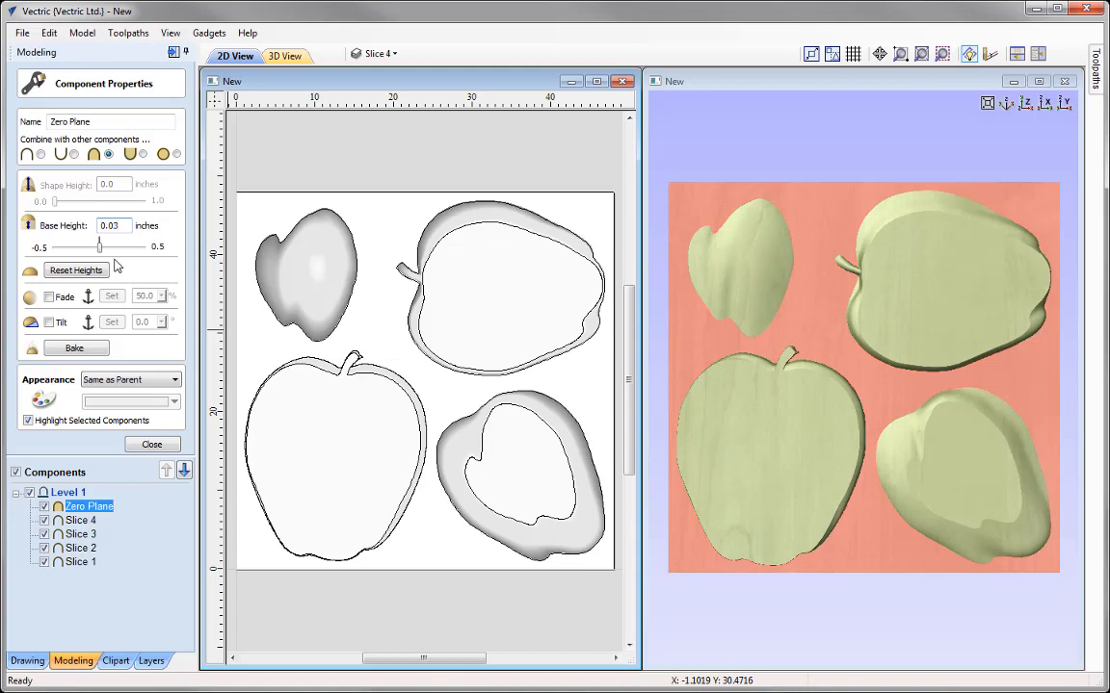
pyautogui.press('Return')
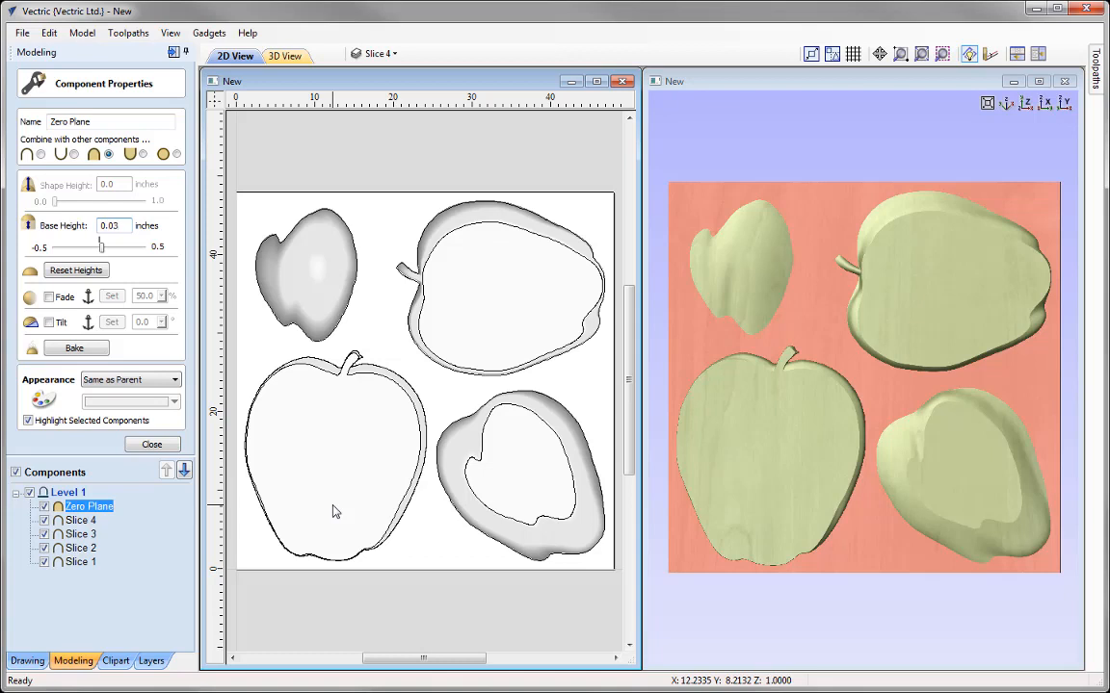
pyautogui.click(154, 446)
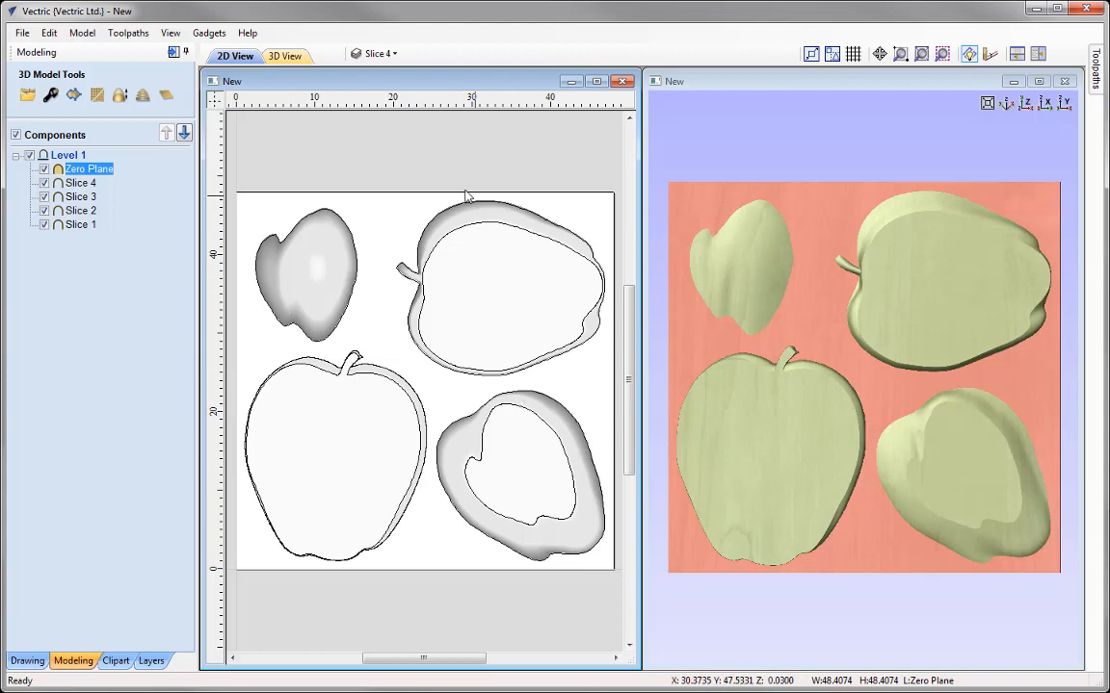
# Step: Maximize the 2D view, ungroup the boundary vectors of Slices 1, 2 and 3, and clear the selection
pyautogui.click(596, 81)
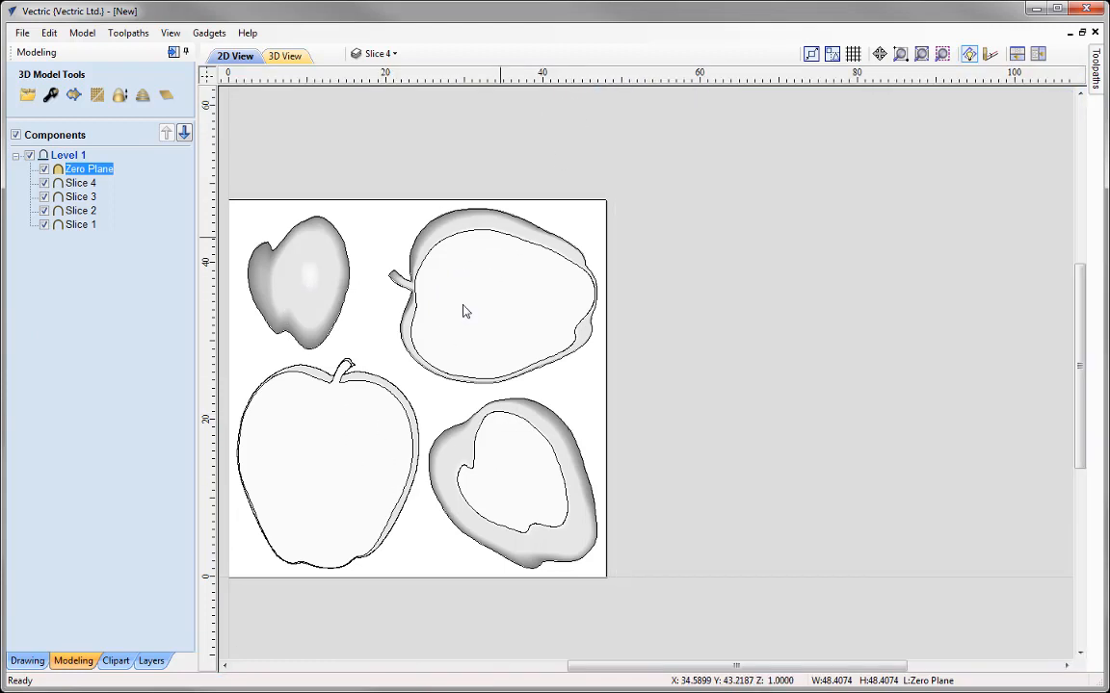
pyautogui.click(923, 59)
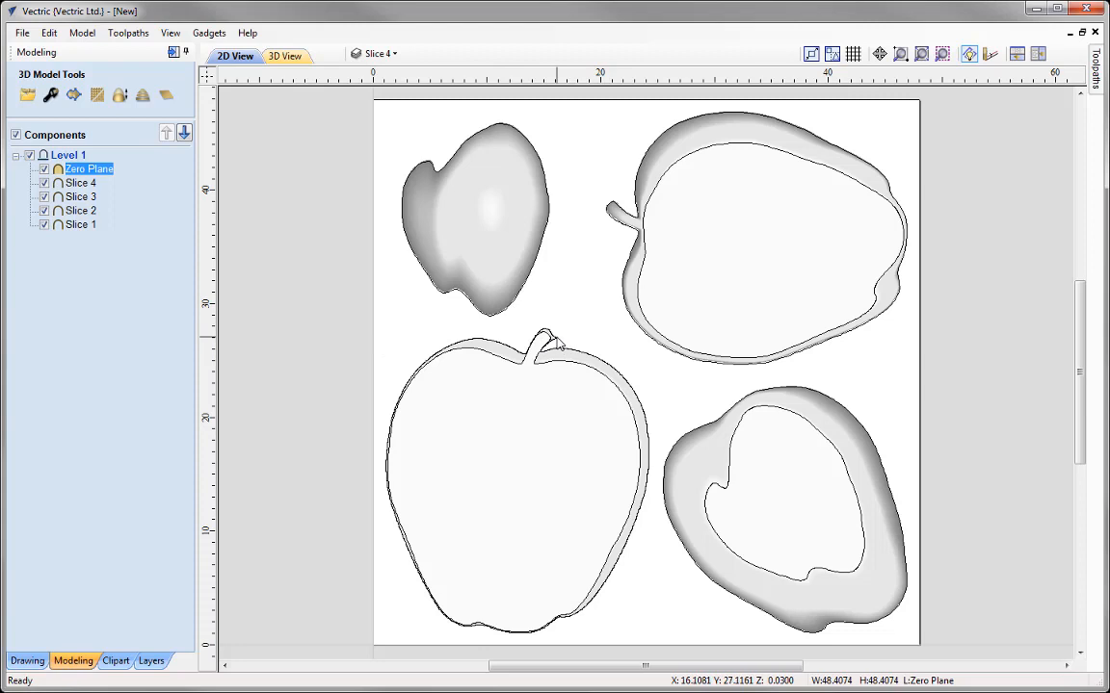
pyautogui.click(555, 390)
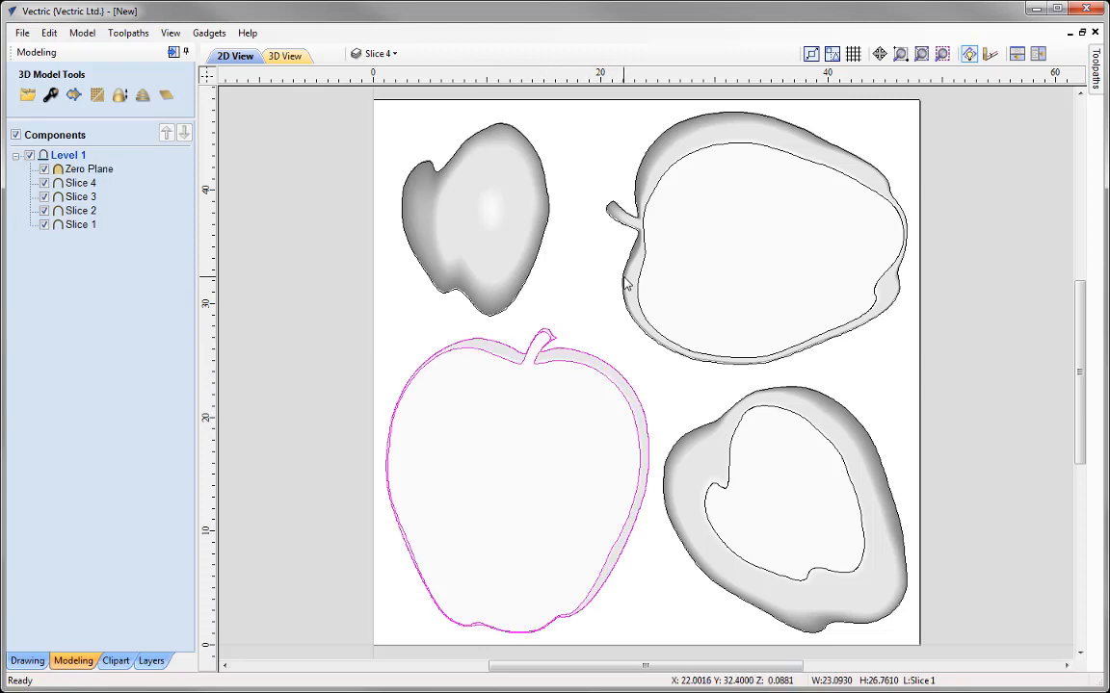
pyautogui.keyDown('shift'); pyautogui.click(633, 337); pyautogui.keyUp('shift')
pyautogui.keyDown('shift'); pyautogui.click(658, 462); pyautogui.keyUp('shift')
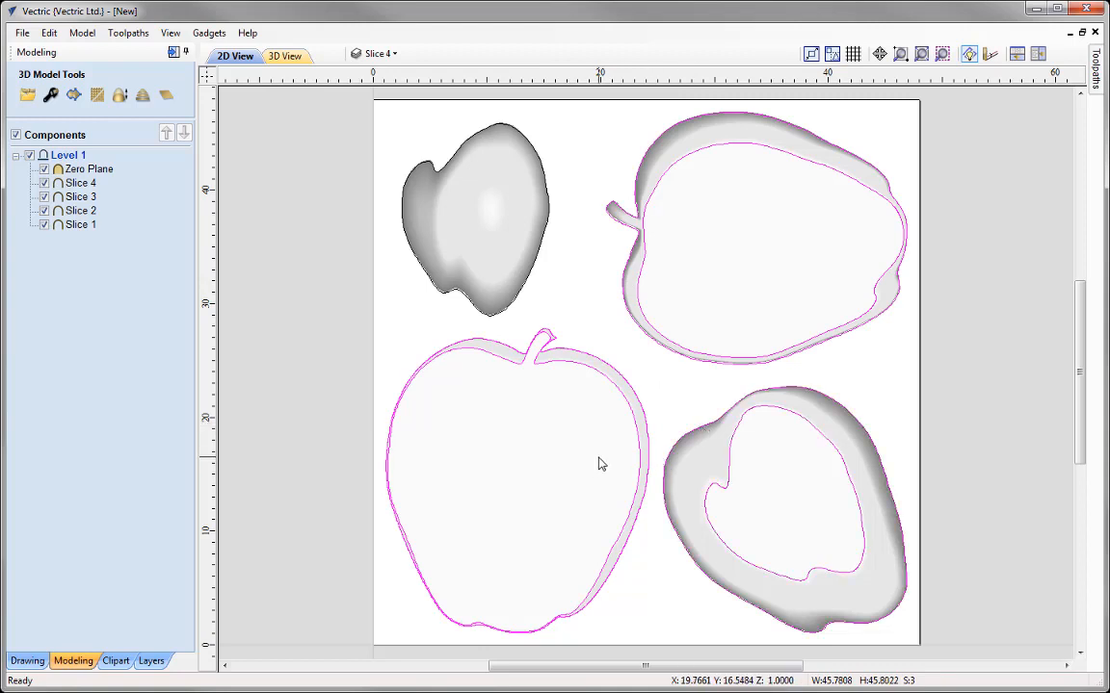
pyautogui.press('u')
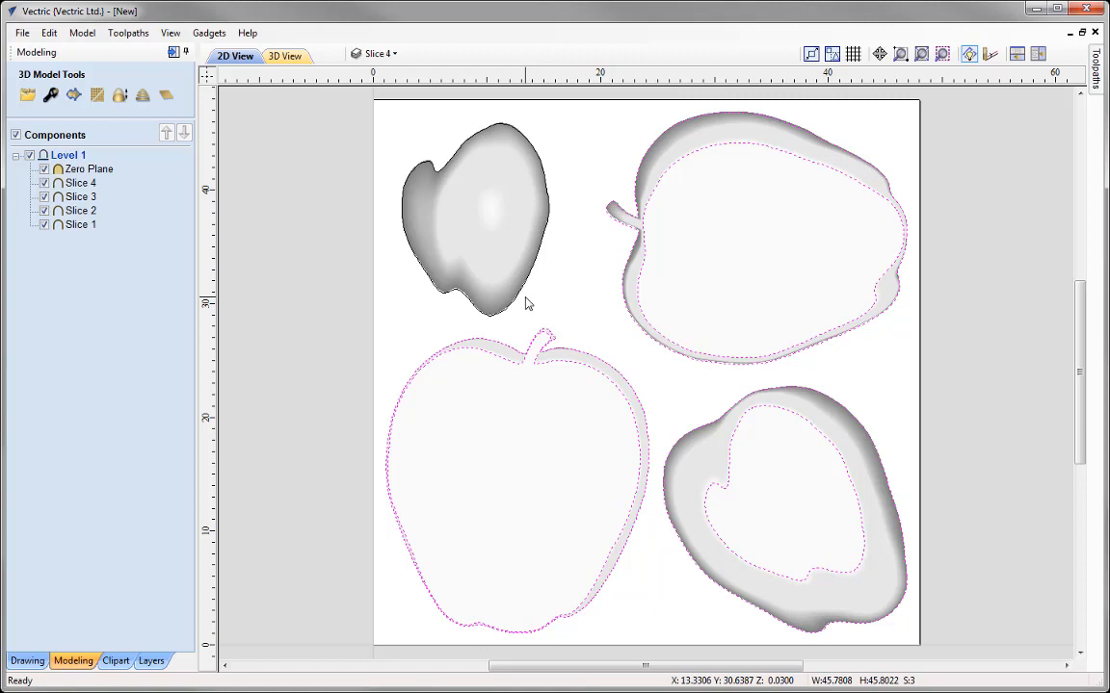
pyautogui.click(552, 374)
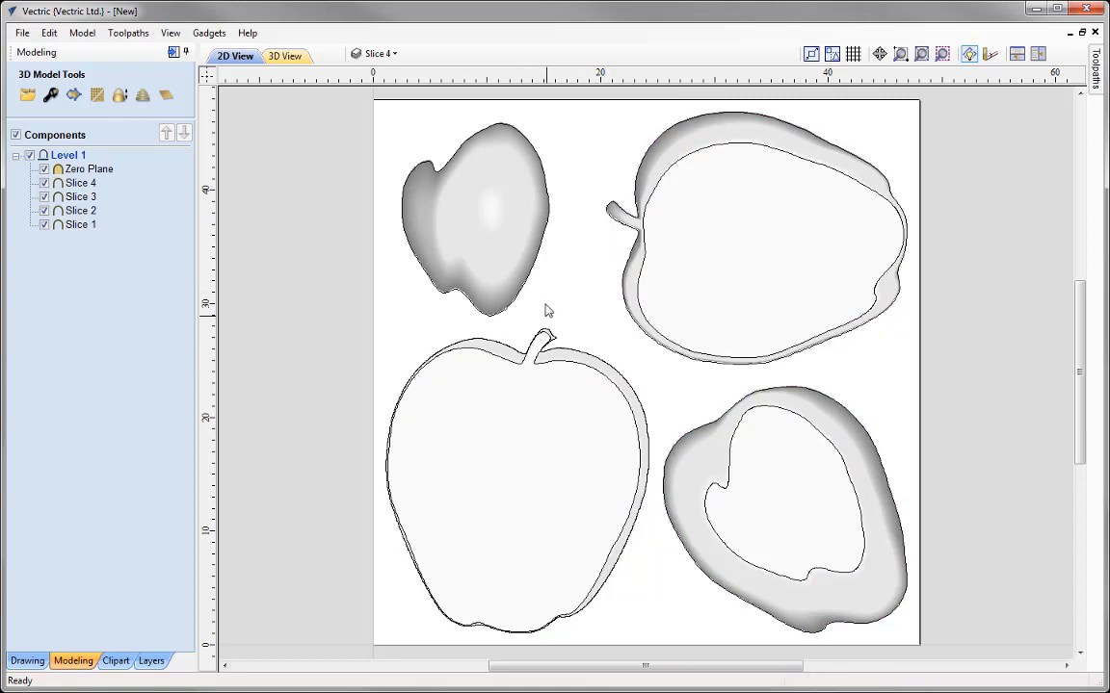
# Step: Group the outer boundary vectors of all four slices into one object
pyautogui.click(539, 261)
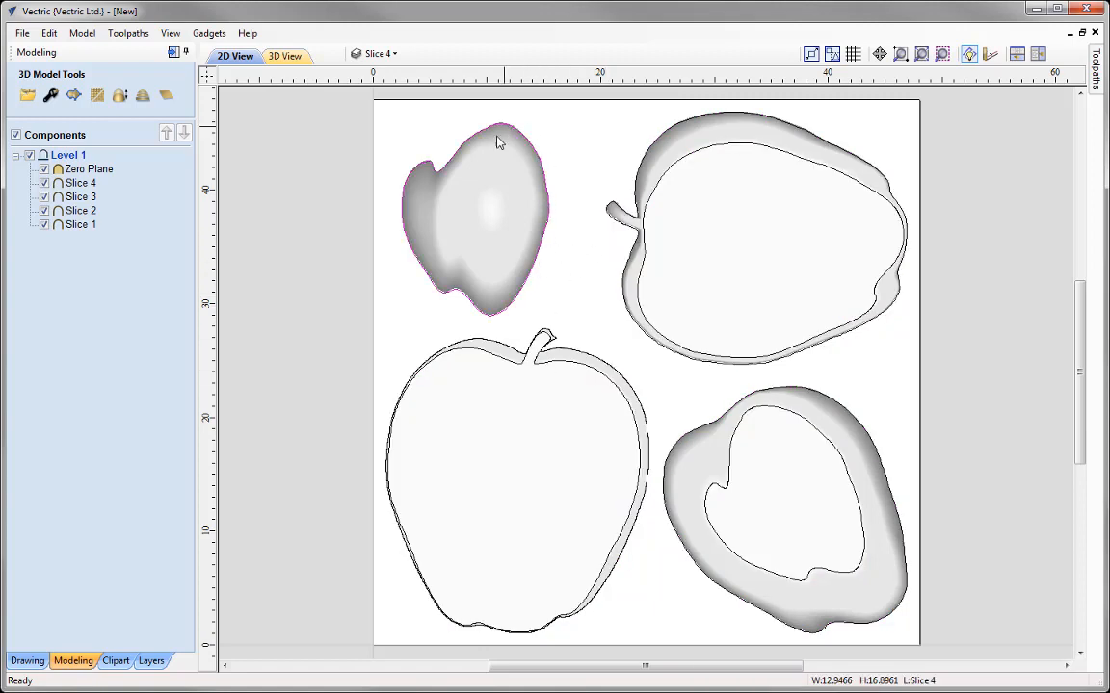
pyautogui.keyDown('shift'); pyautogui.click(634, 388); pyautogui.keyUp('shift')
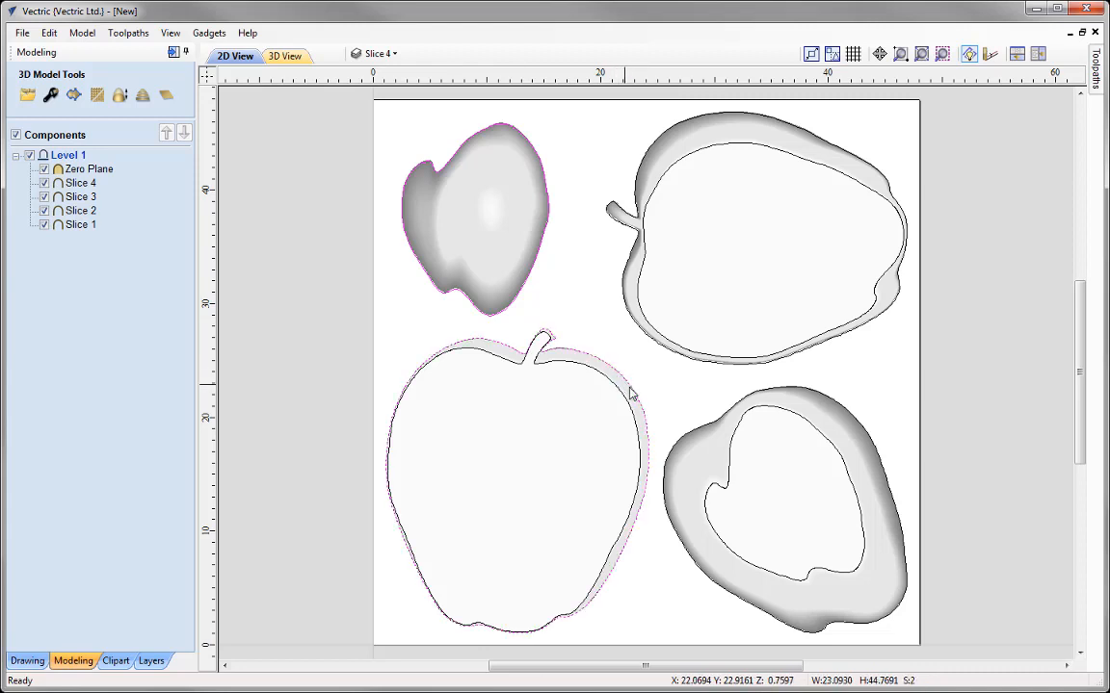
pyautogui.keyDown('shift'); pyautogui.click(685, 445); pyautogui.keyUp('shift')
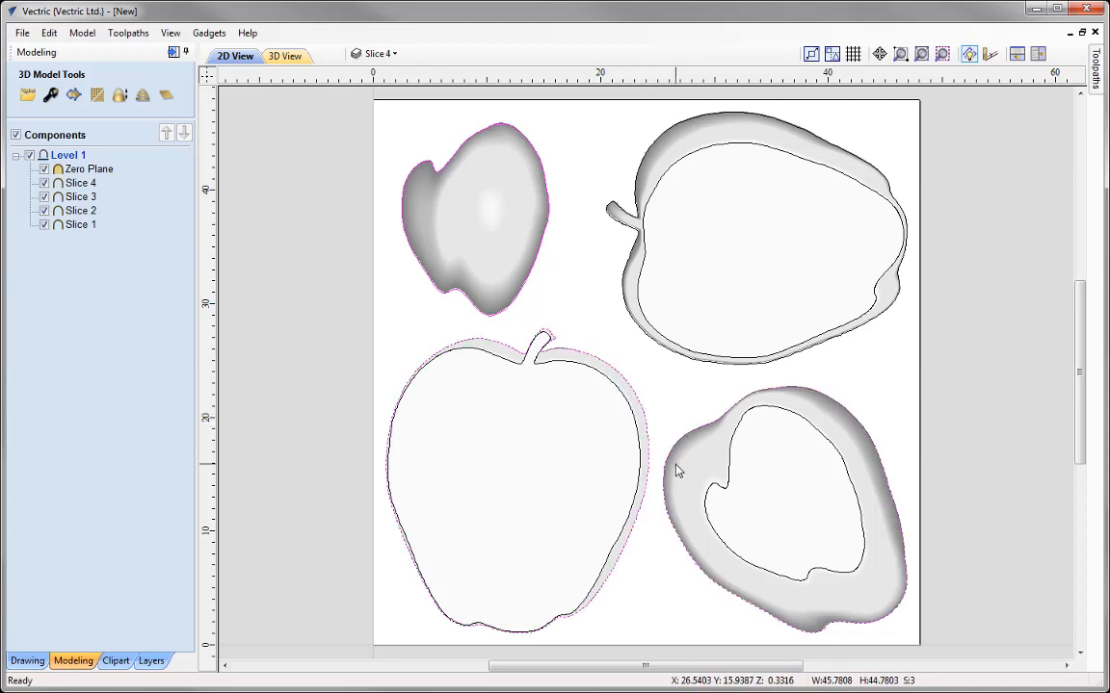
pyautogui.keyDown('shift'); pyautogui.click(664, 358); pyautogui.keyUp('shift')
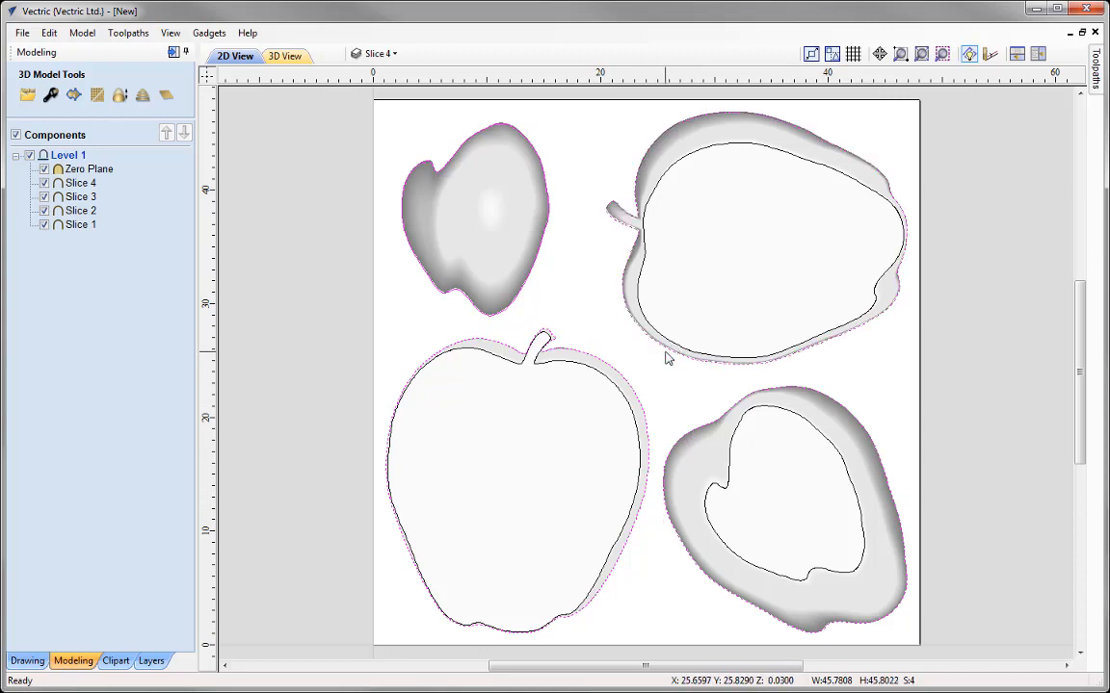
pyautogui.rightClick(666, 354)
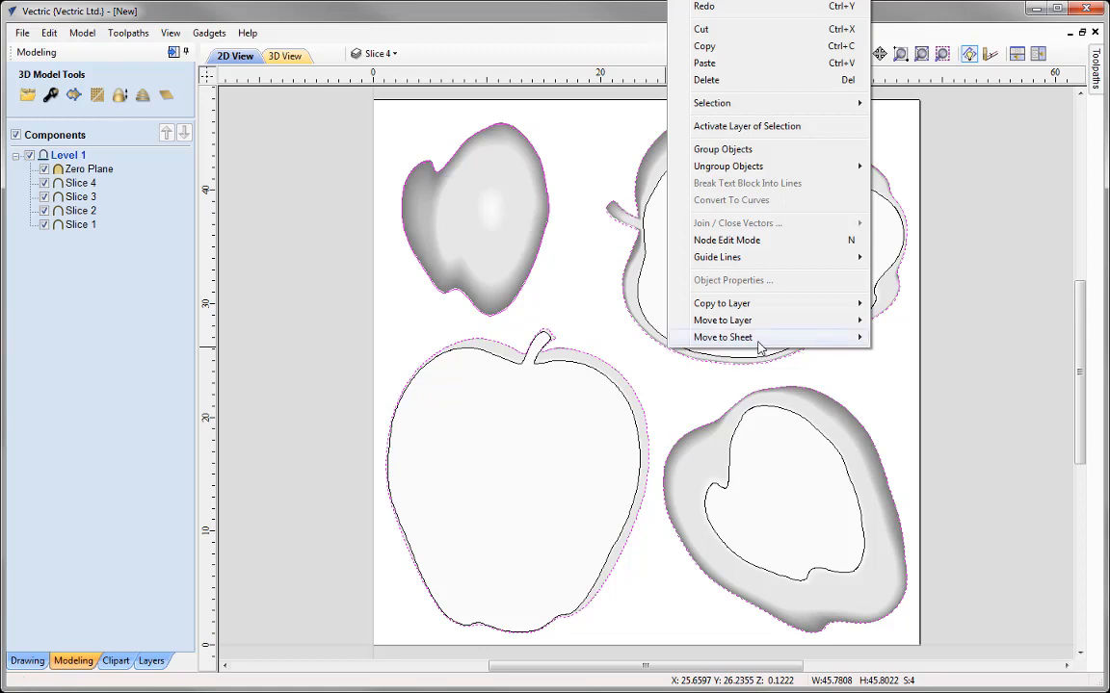
pyautogui.click(733, 151)
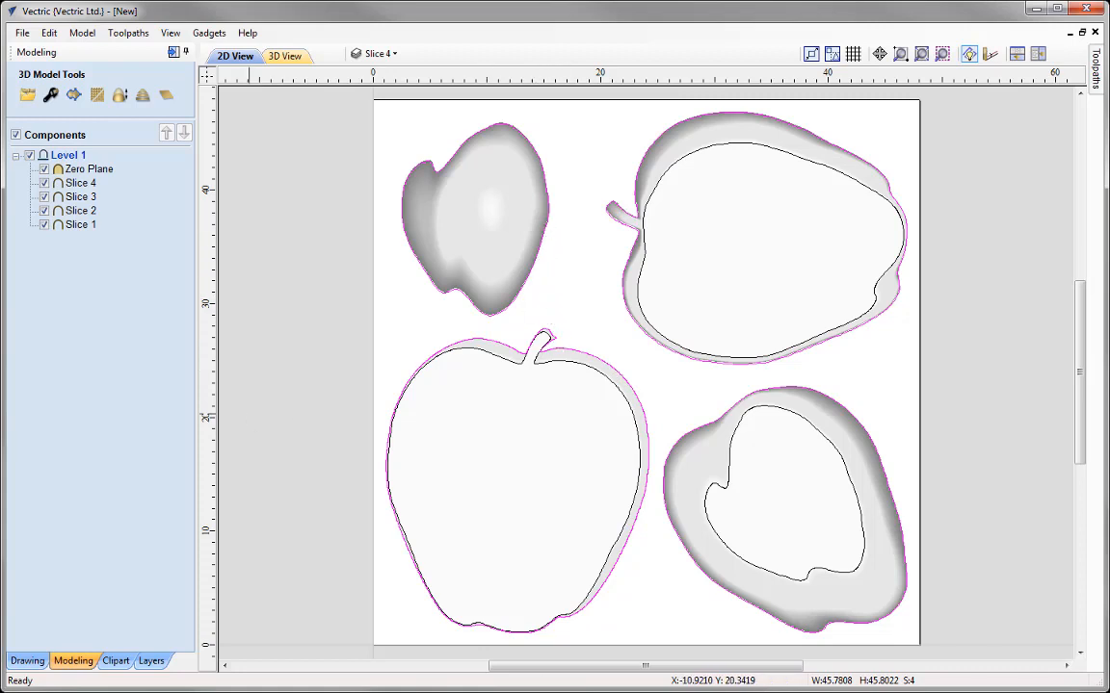
# Step: Group the inner boundary vectors of Slices 1, 2 and 3 into one object
pyautogui.click(663, 178)
pyautogui.keyDown('shift'); pyautogui.click(639, 412); pyautogui.keyUp('shift')
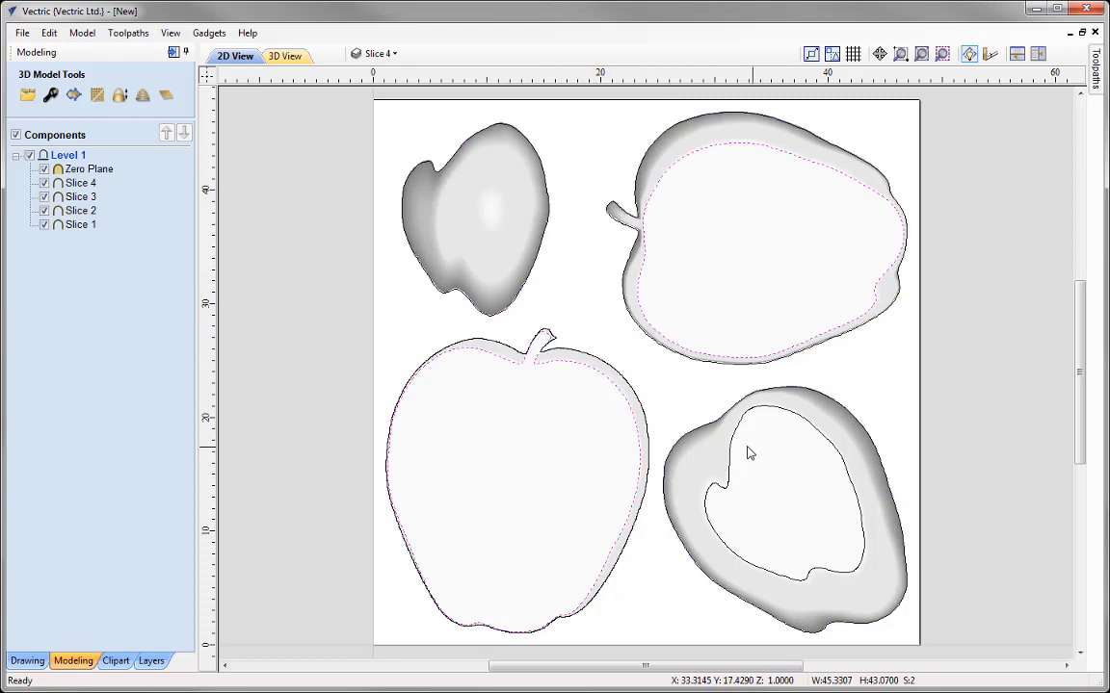
pyautogui.keyDown('shift'); pyautogui.click(732, 448); pyautogui.keyUp('shift')
pyautogui.rightClick(732, 449)
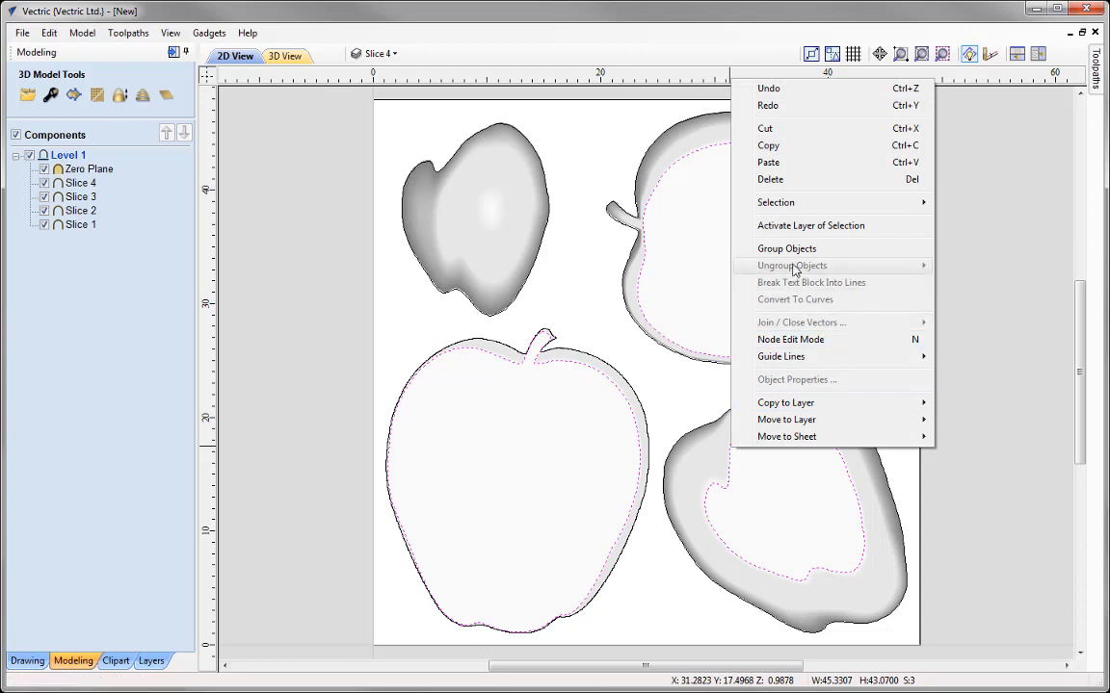
pyautogui.click(792, 250)
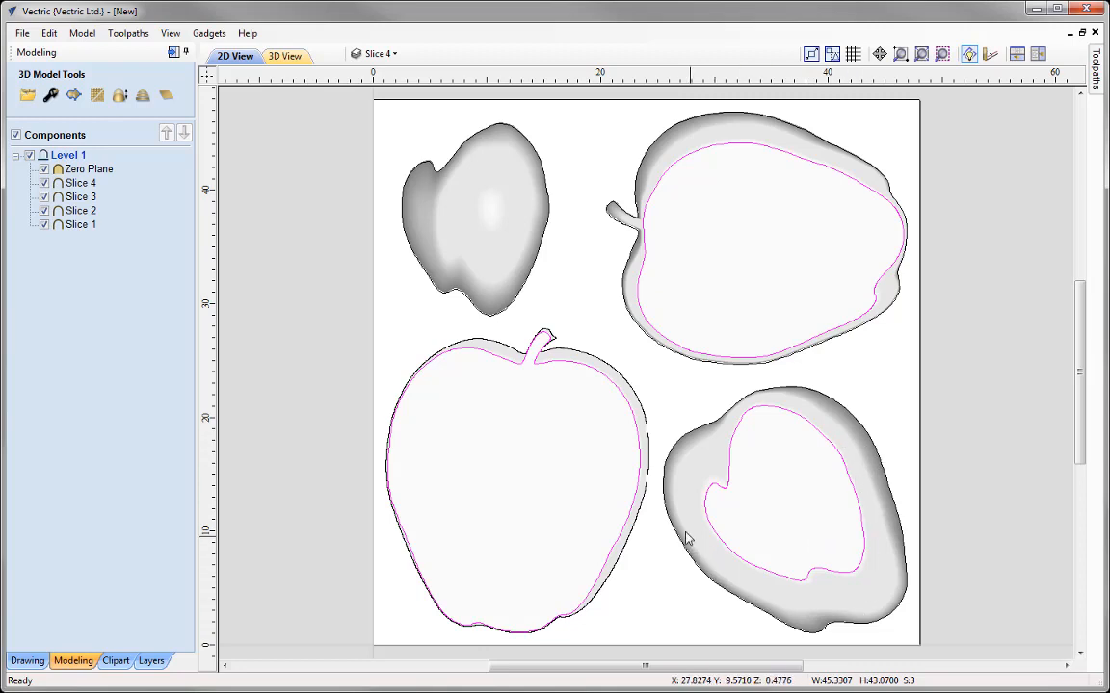
# Step: Offset the grouped outer boundaries outwards by 0.3 inches, keeping the originals and selecting the new vectors
pyautogui.click(695, 428)
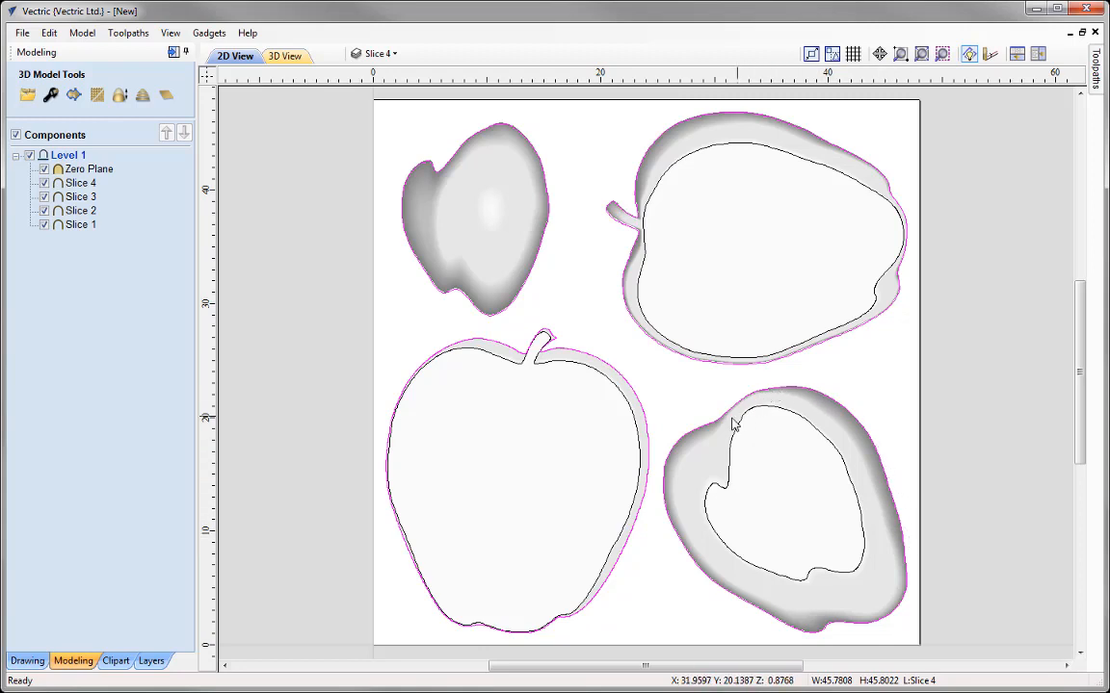
pyautogui.click(27, 662)
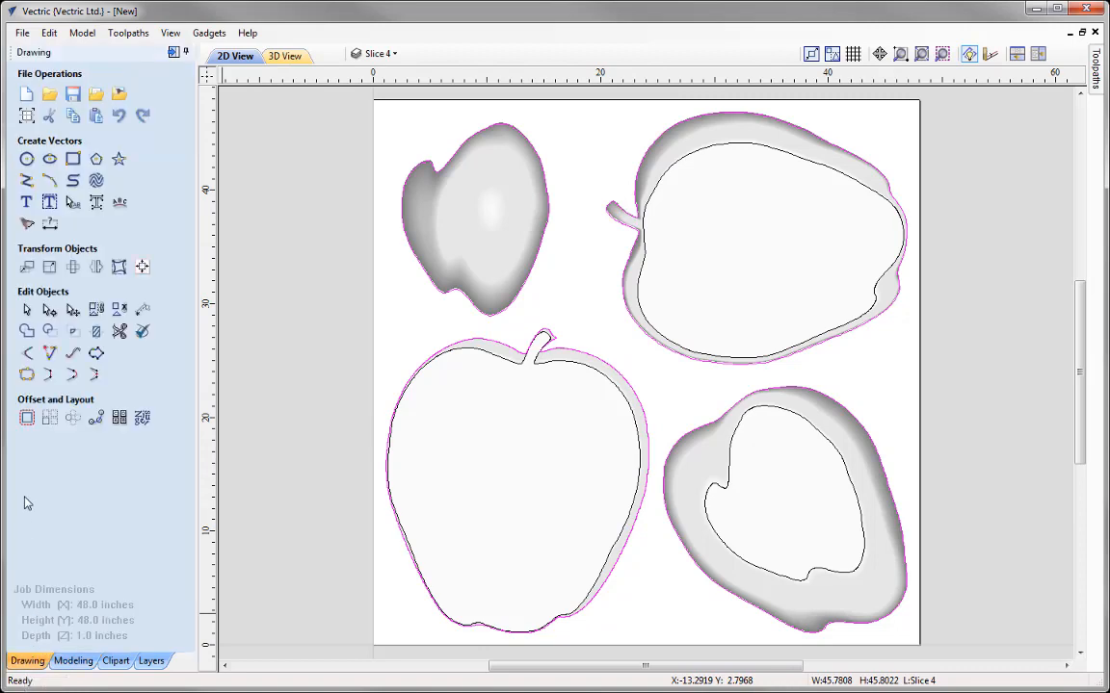
pyautogui.click(26, 420)
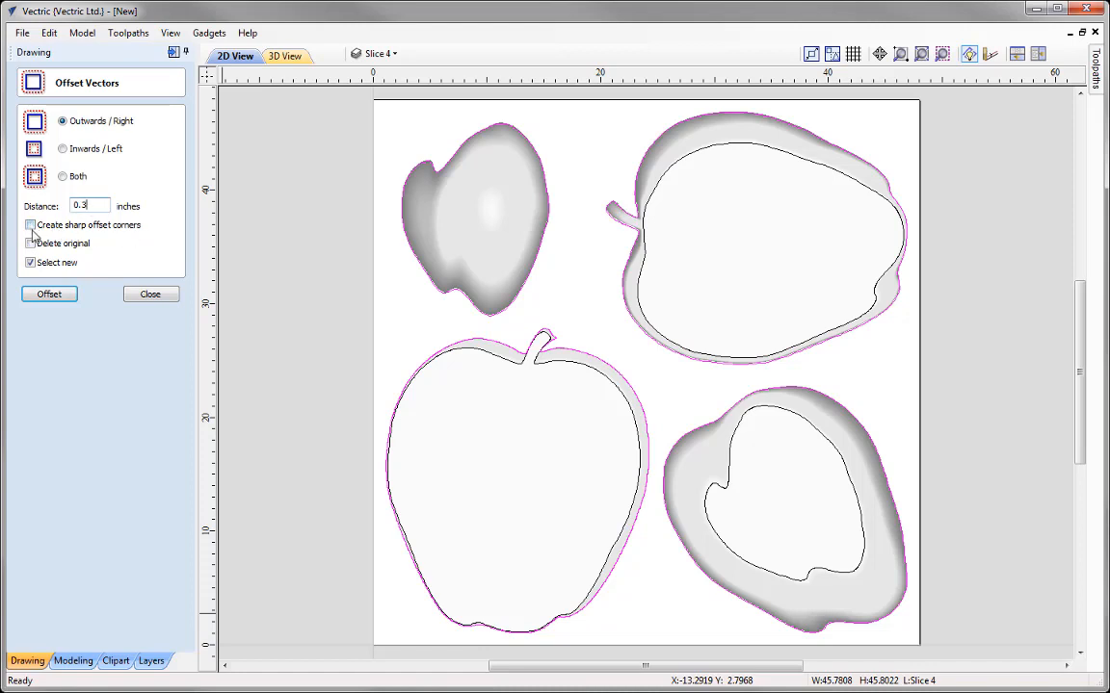
pyautogui.click(50, 295)
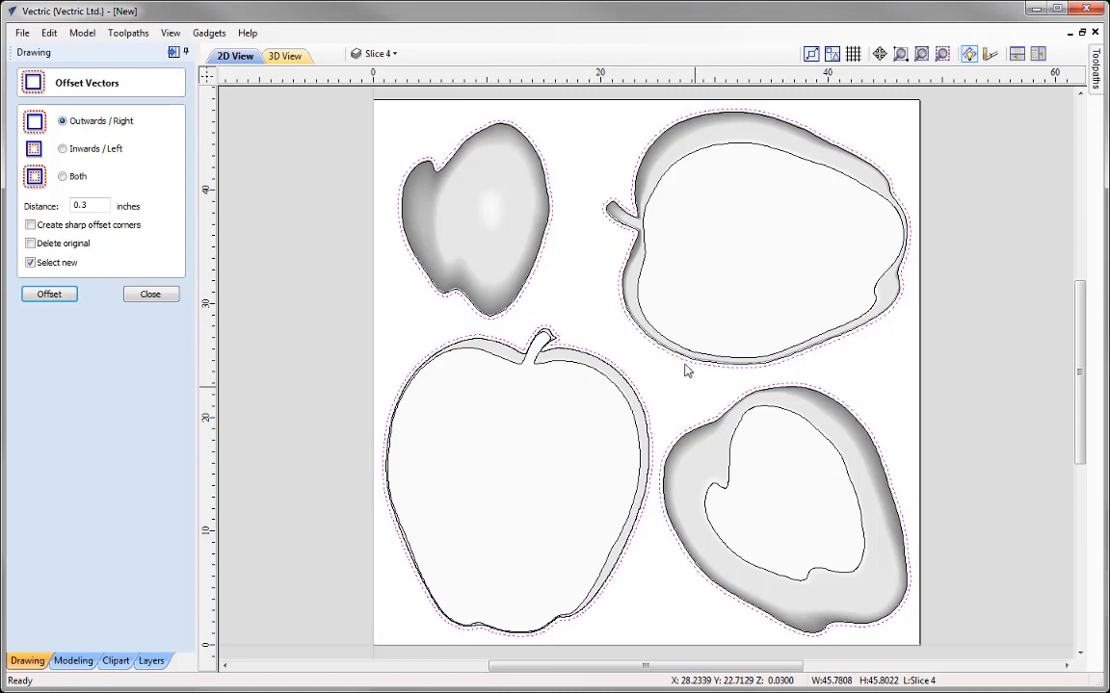
pyautogui.click(149, 296)
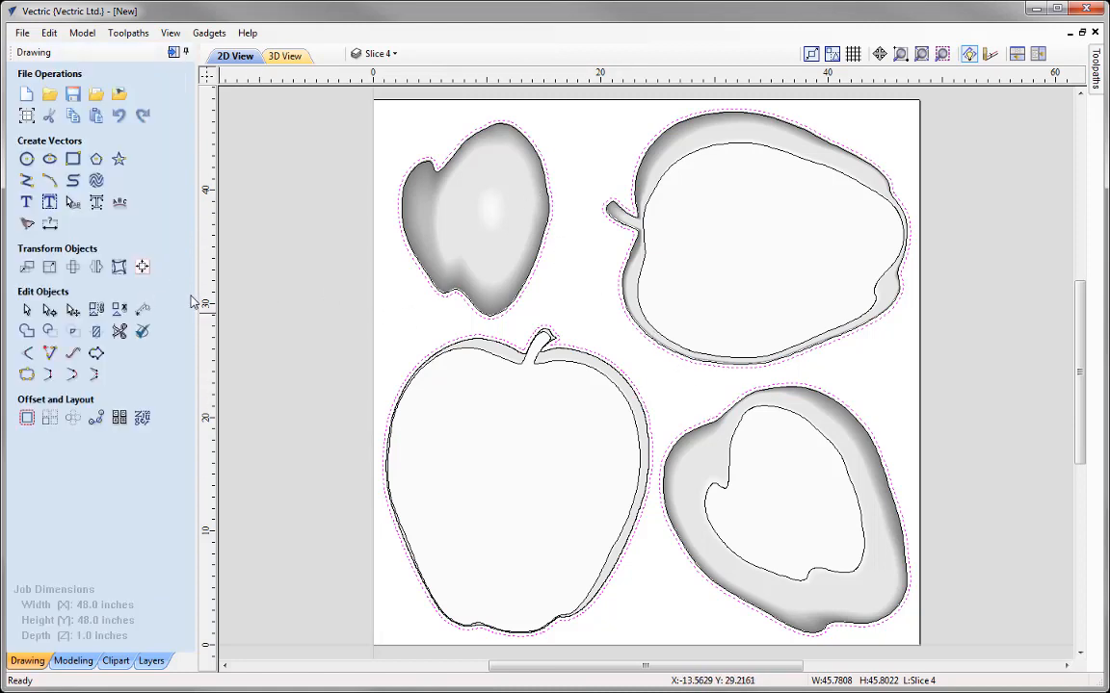
# Step: Group the four new offset vectors into one object and select the grouped inner boundaries of Slices 1 to 3
pyautogui.rightClick(542, 258)
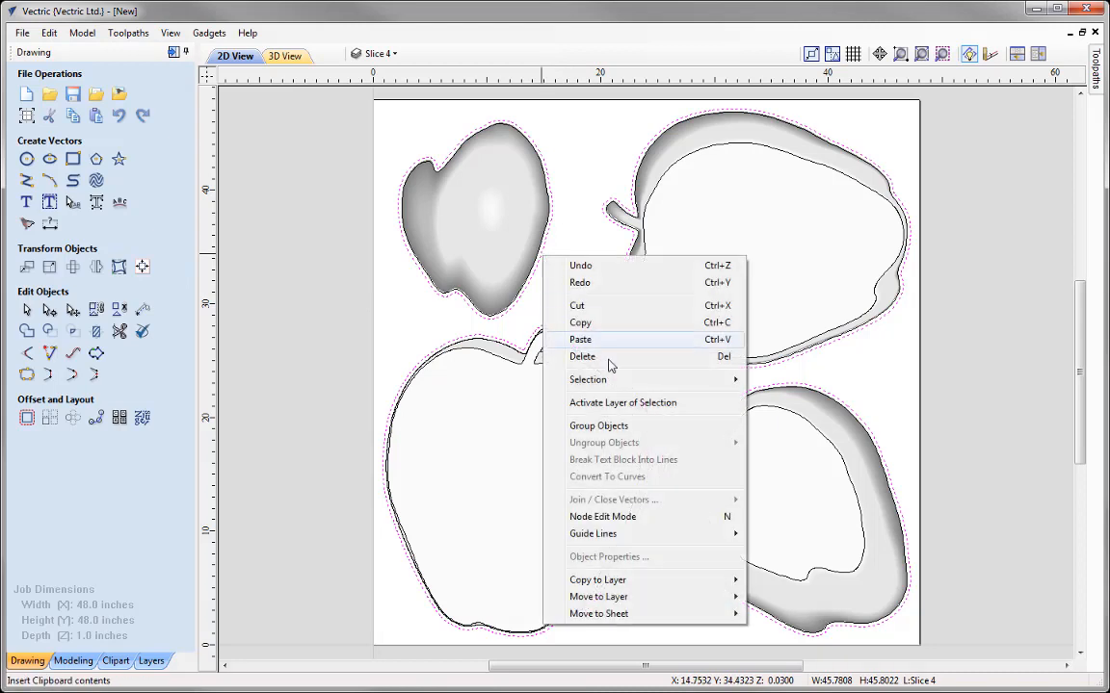
pyautogui.click(601, 426)
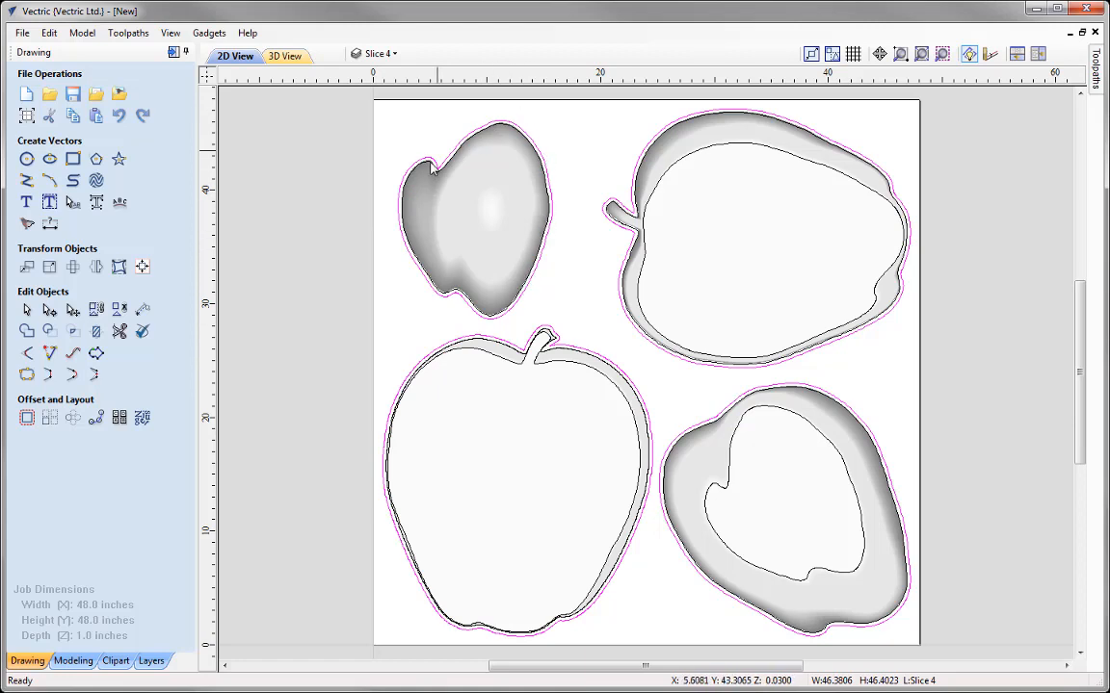
pyautogui.click(498, 357)
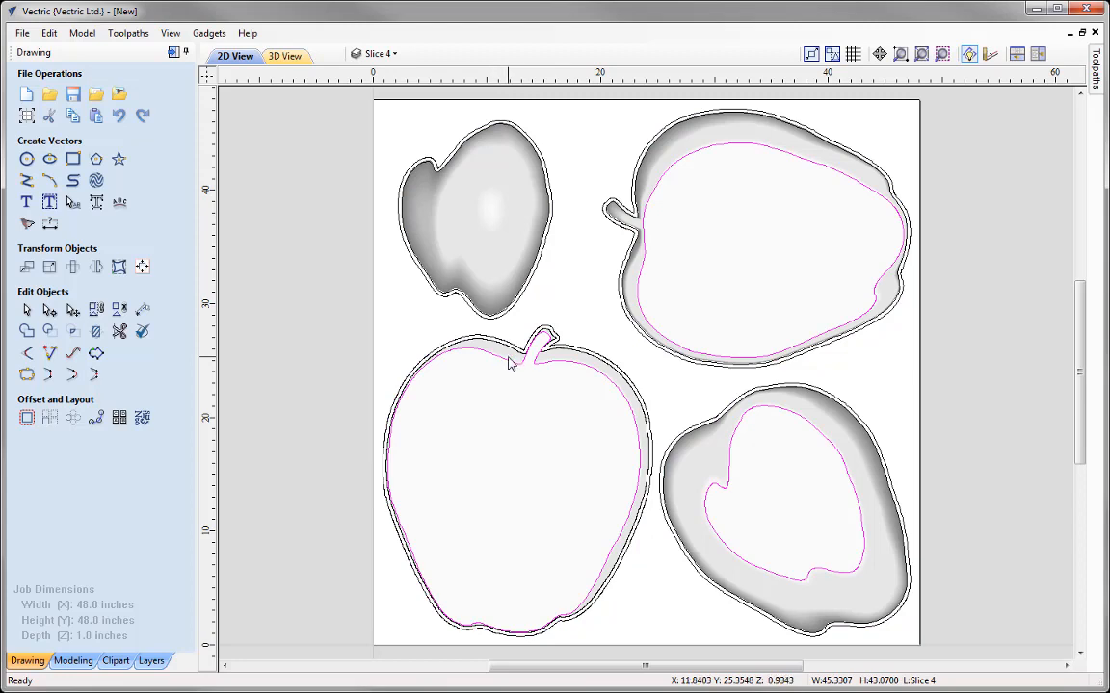
# Step: Set Z-Zero to the machine bed in the material setup, keeping the 1.0 inch thickness
pyautogui.click(508, 306)
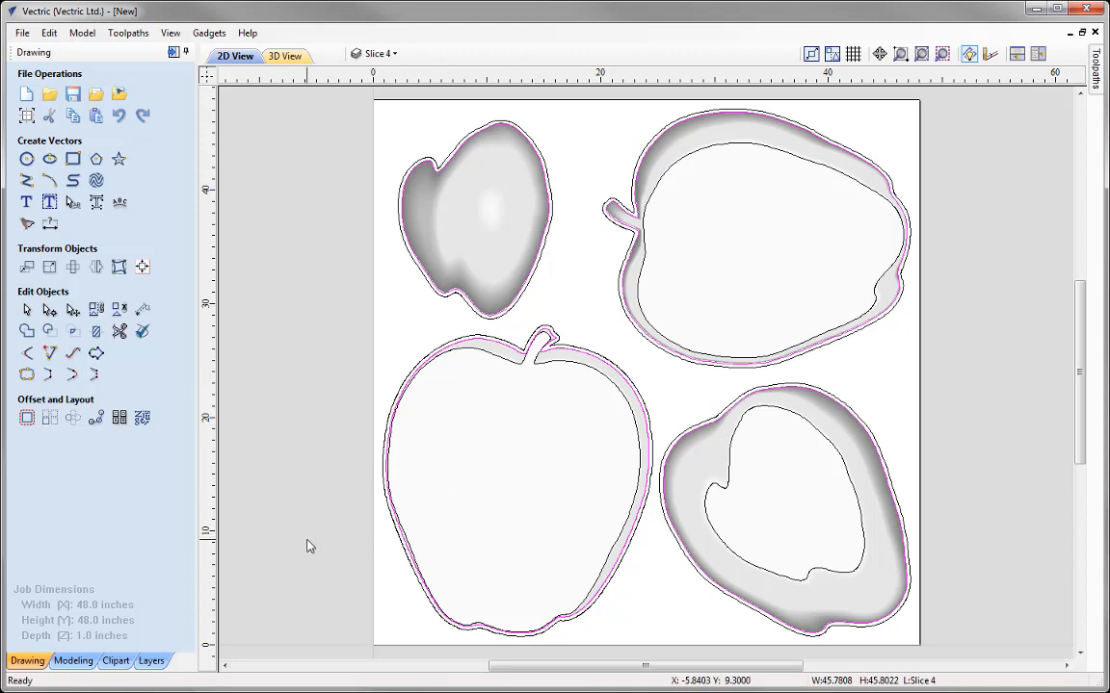
pyautogui.click(171, 53)
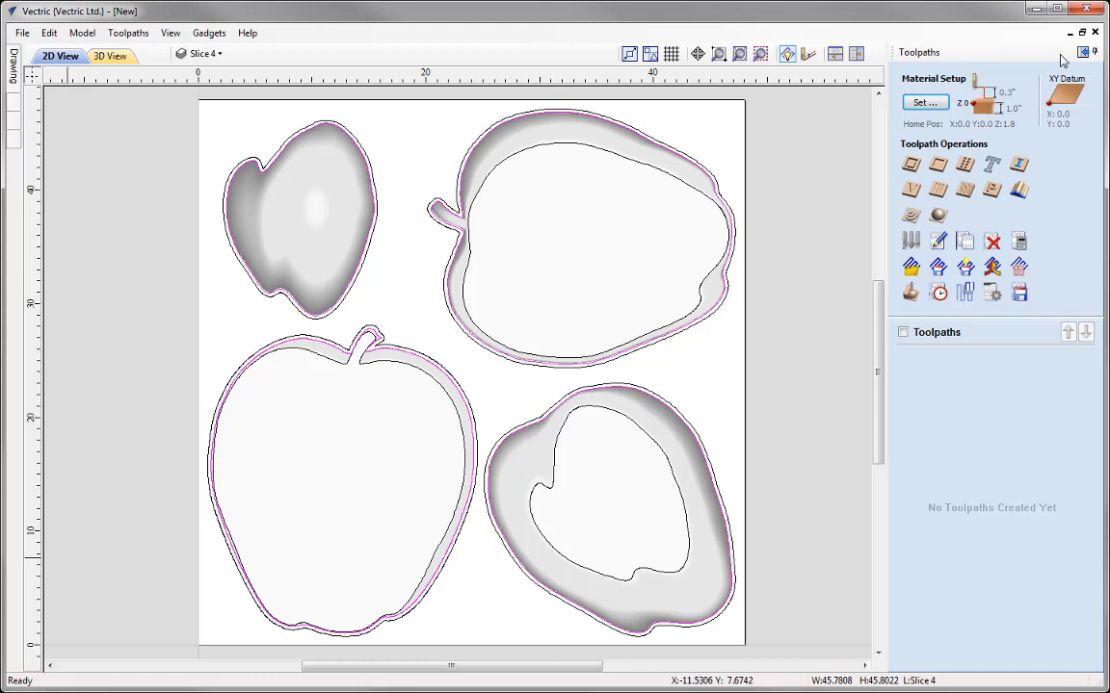
pyautogui.click(924, 104)
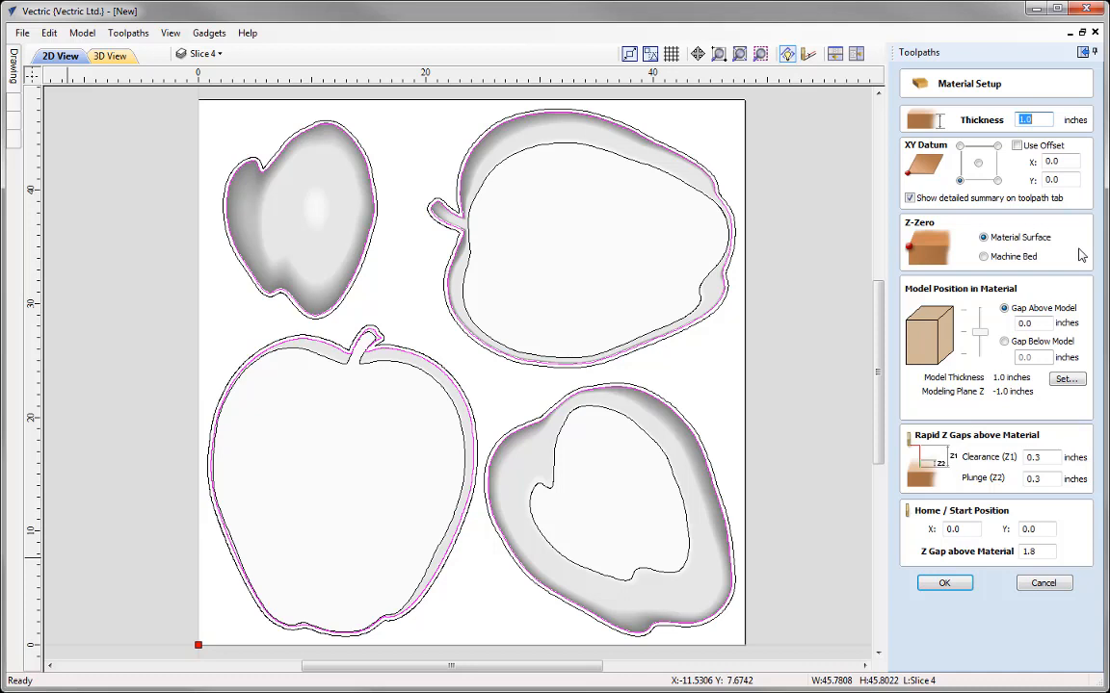
pyautogui.click(983, 257)
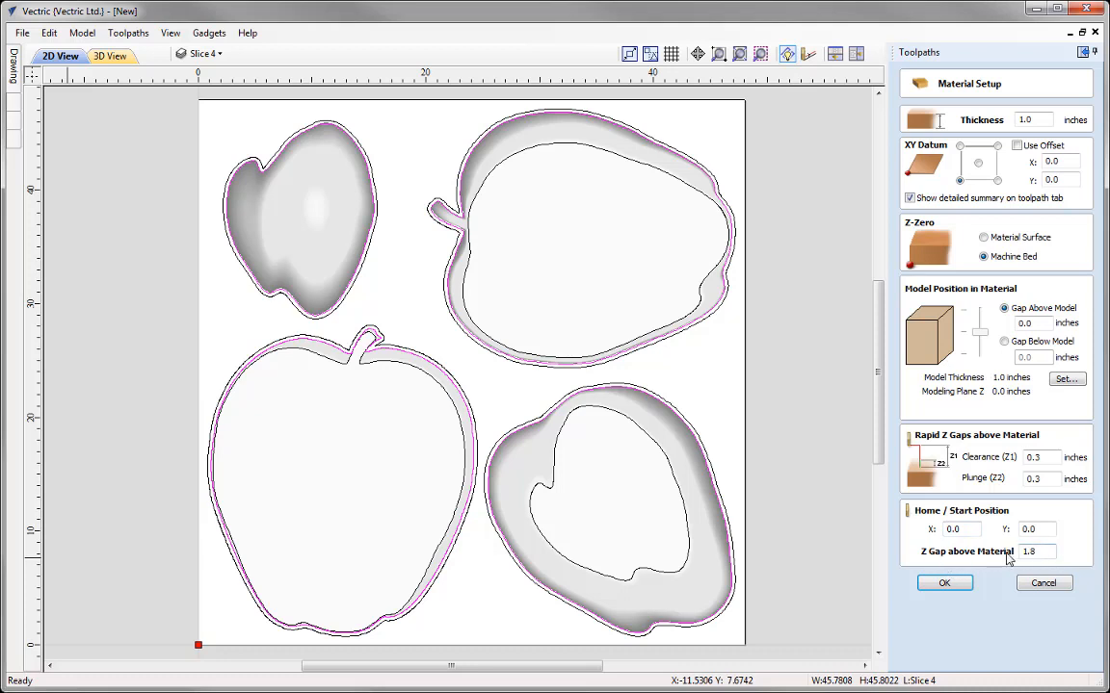
pyautogui.click(945, 584)
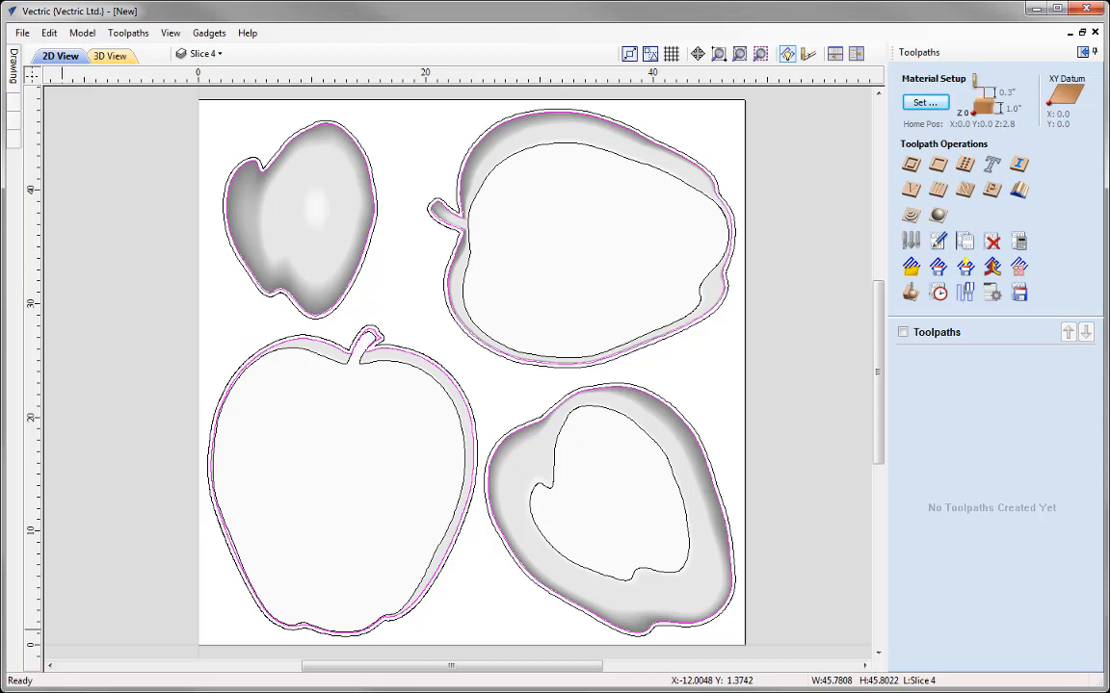
# Step: Select the grouped outer offsets and inner boundaries, and start a rough machining toolpath with the Ball Nose (0.5 inch) tool
pyautogui.click(379, 329)
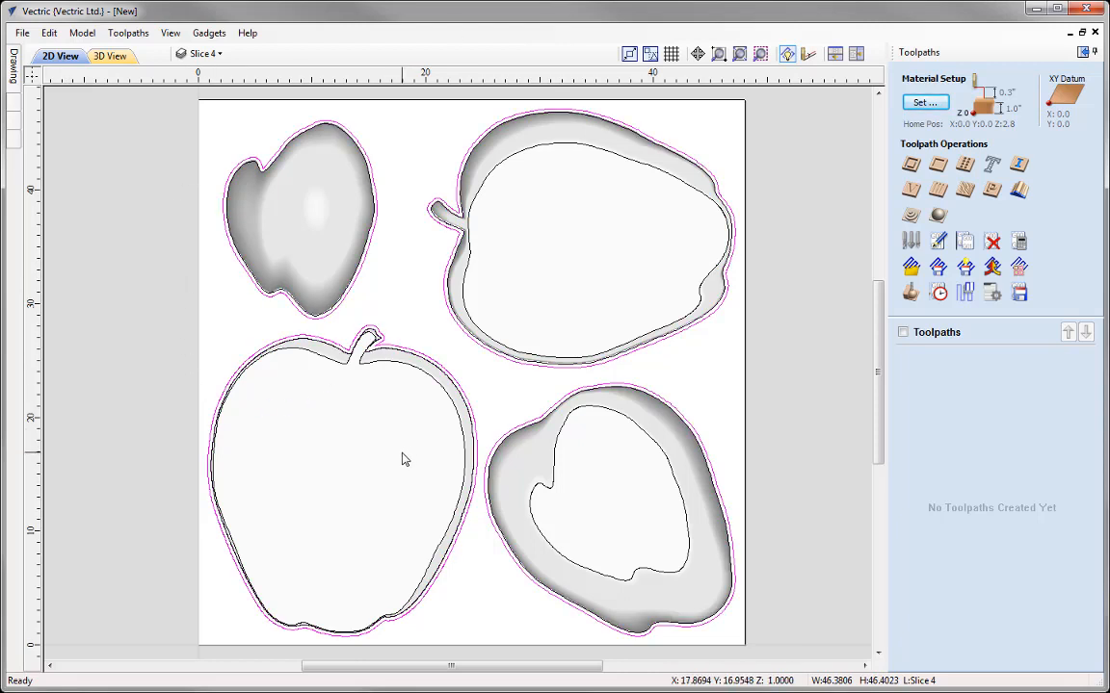
pyautogui.keyDown('shift'); pyautogui.click(415, 373); pyautogui.keyUp('shift')
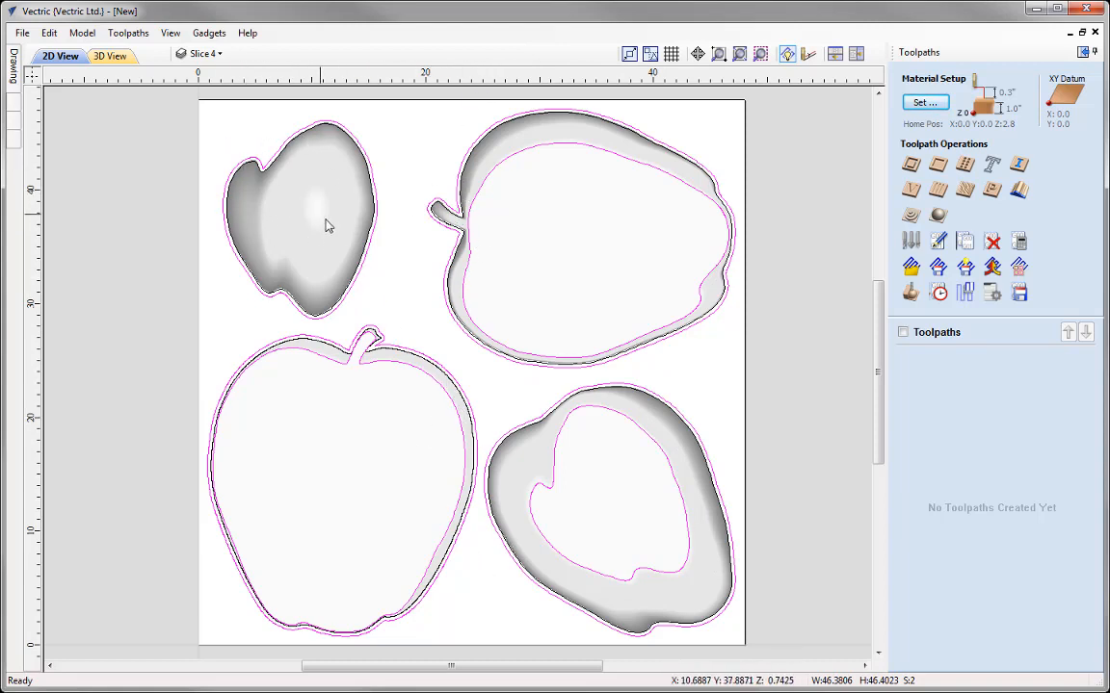
pyautogui.click(912, 216)
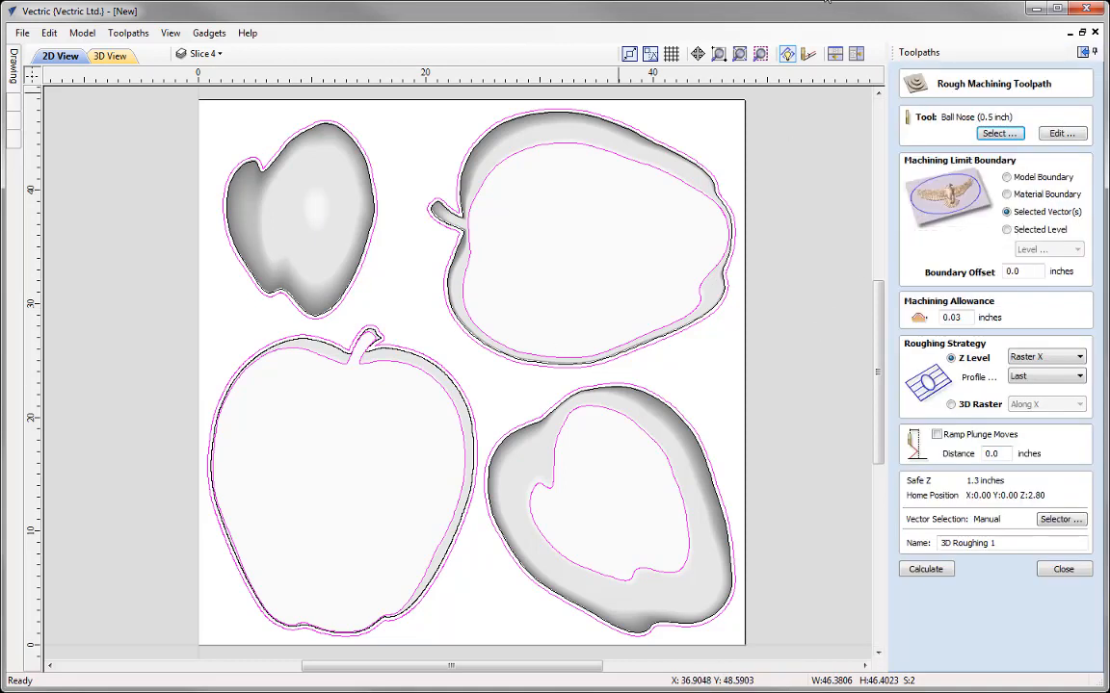
pyautogui.click(999, 133)
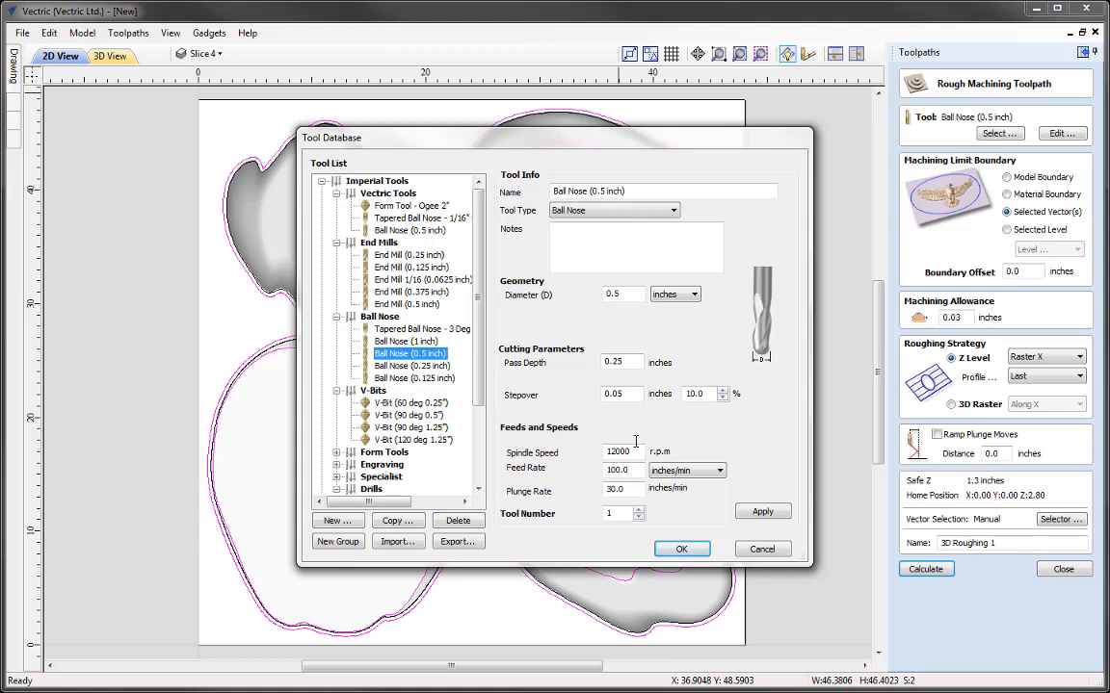
pyautogui.click(680, 552)
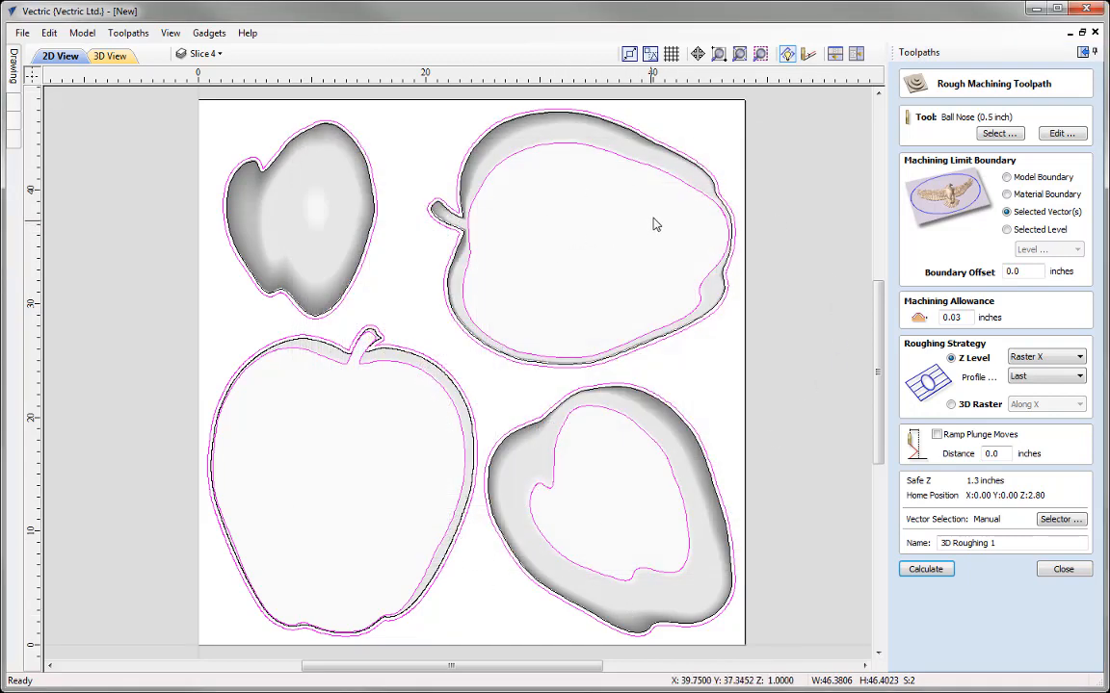
# Step: Set the roughing tool's pass depth to 0.3 inches and its stepover to 40%
pyautogui.click(1060, 134)
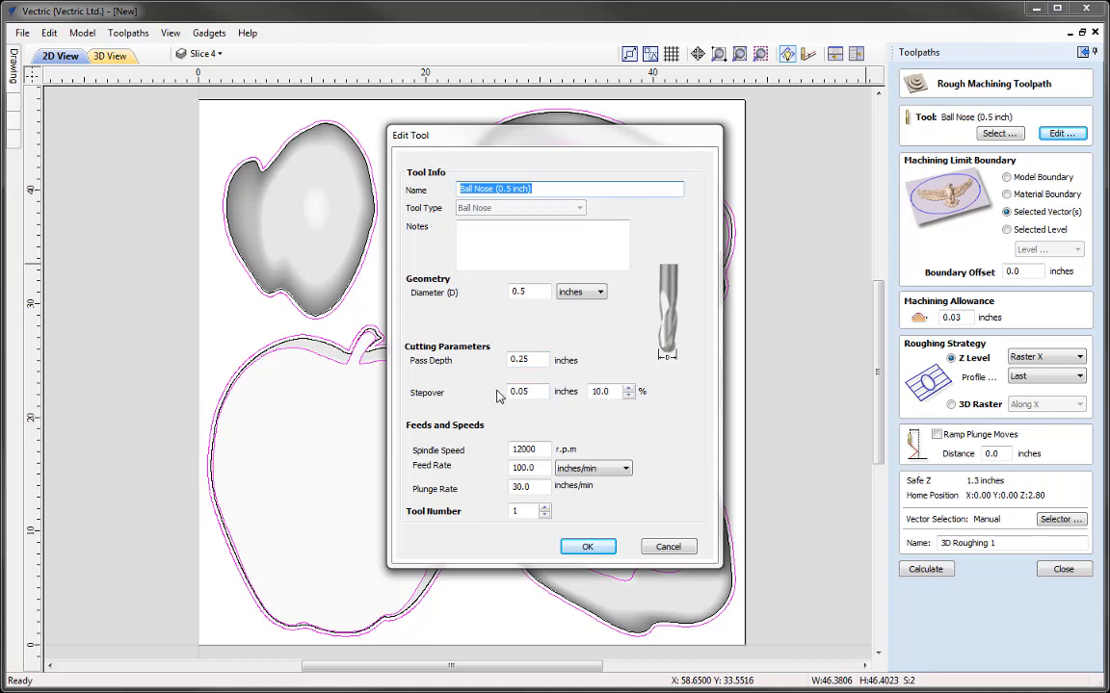
pyautogui.moveTo(518, 357); pyautogui.dragTo(533, 356)
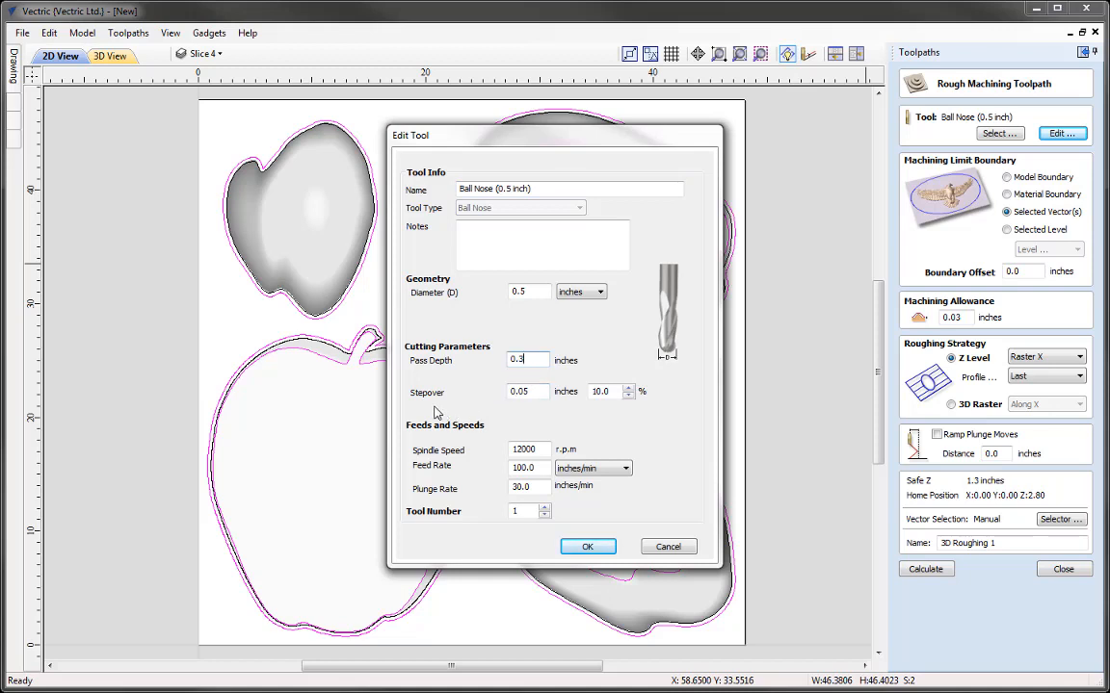
pyautogui.moveTo(609, 392); pyautogui.dragTo(590, 399)
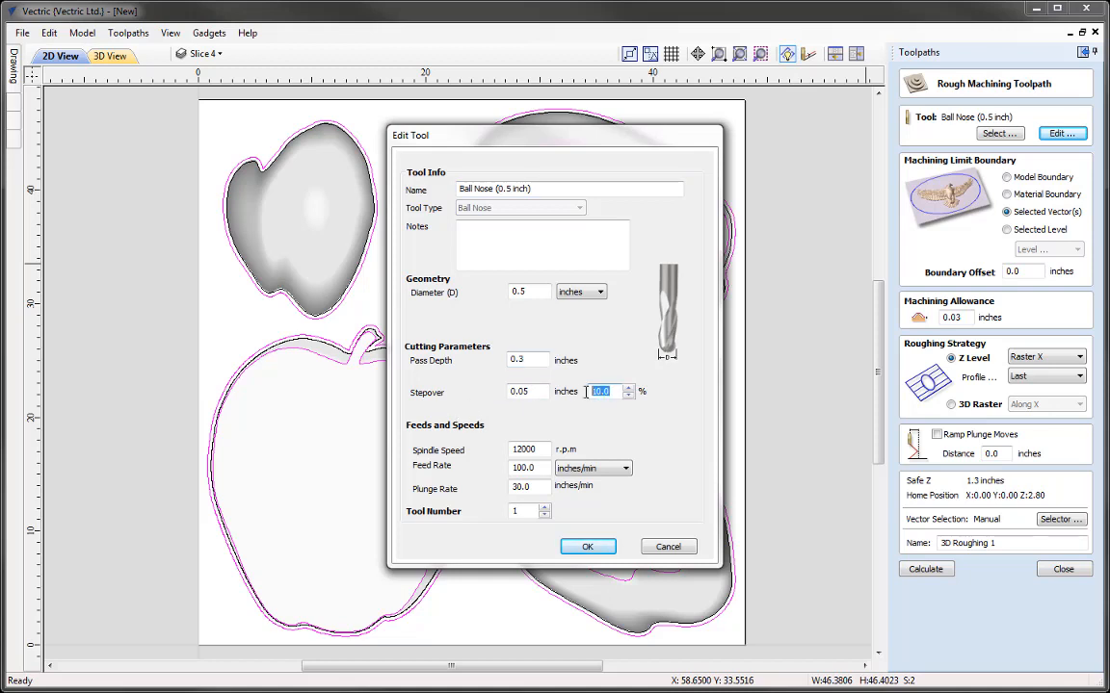
pyautogui.write('40')
pyautogui.click(588, 547)
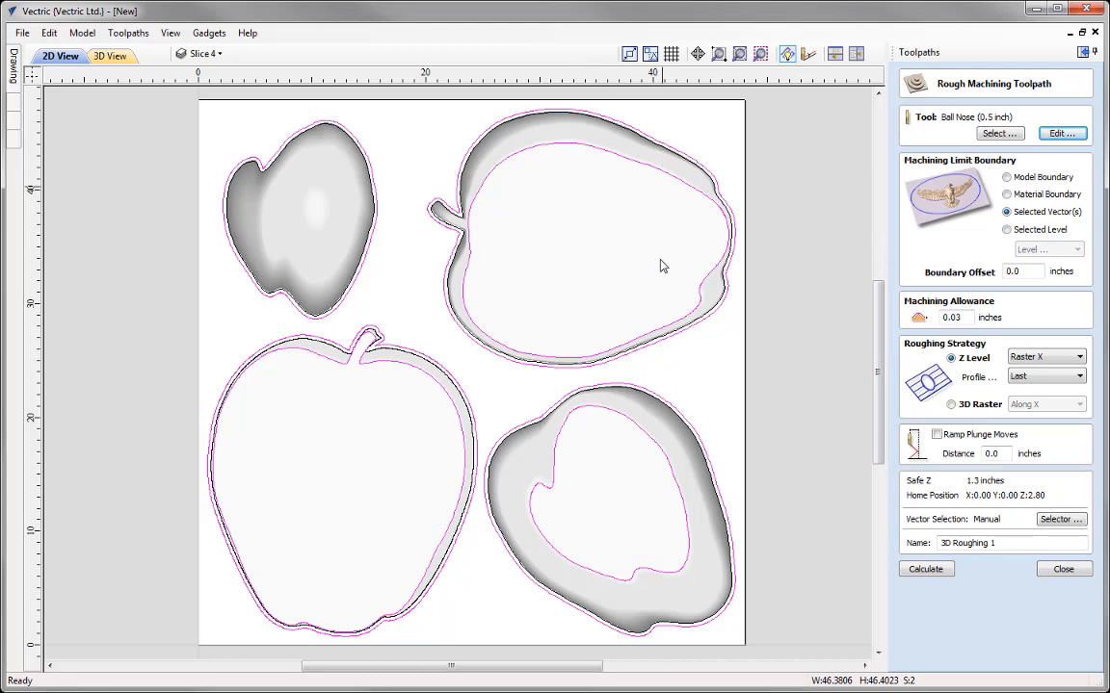
# Step: Limit the roughing to the selected vectors, name the toolpath 3D Roughing Apple and calculate it
pyautogui.click(1038, 212)
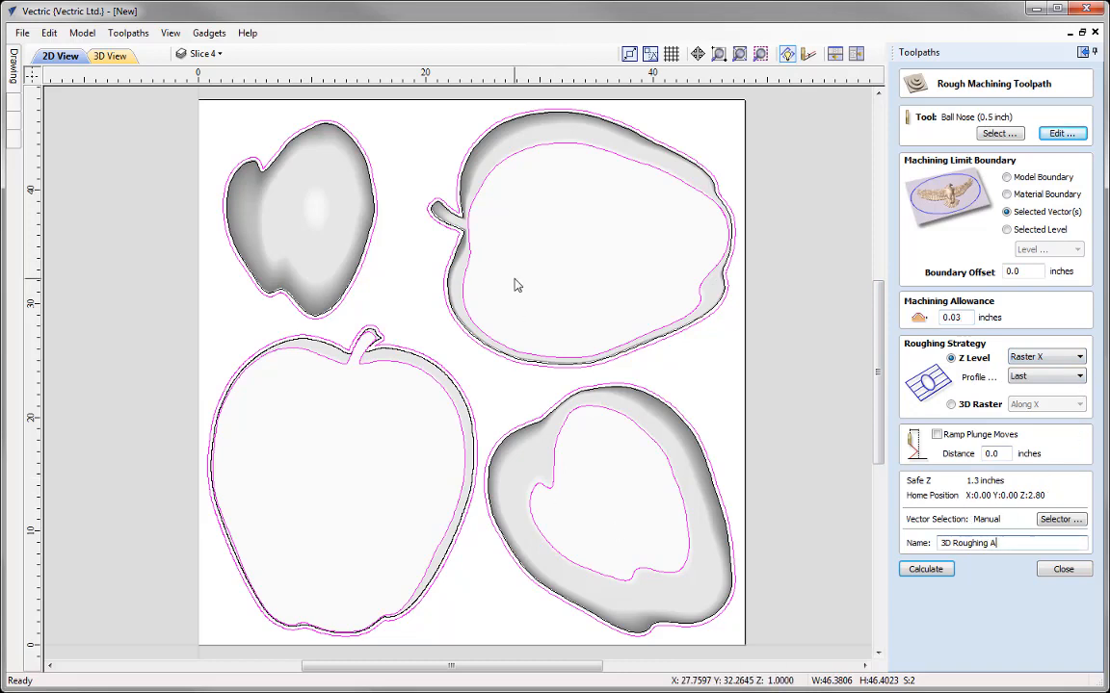
pyautogui.click(926, 569)
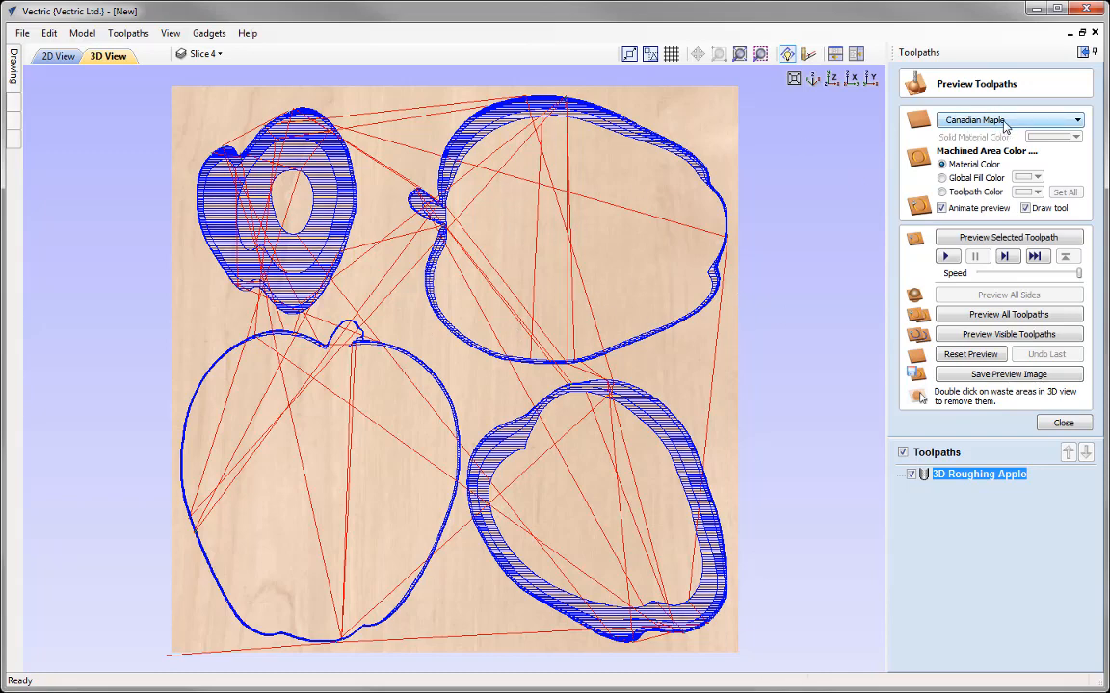
# Step: Change the preview material to a solid dark green color
pyautogui.click(973, 122)
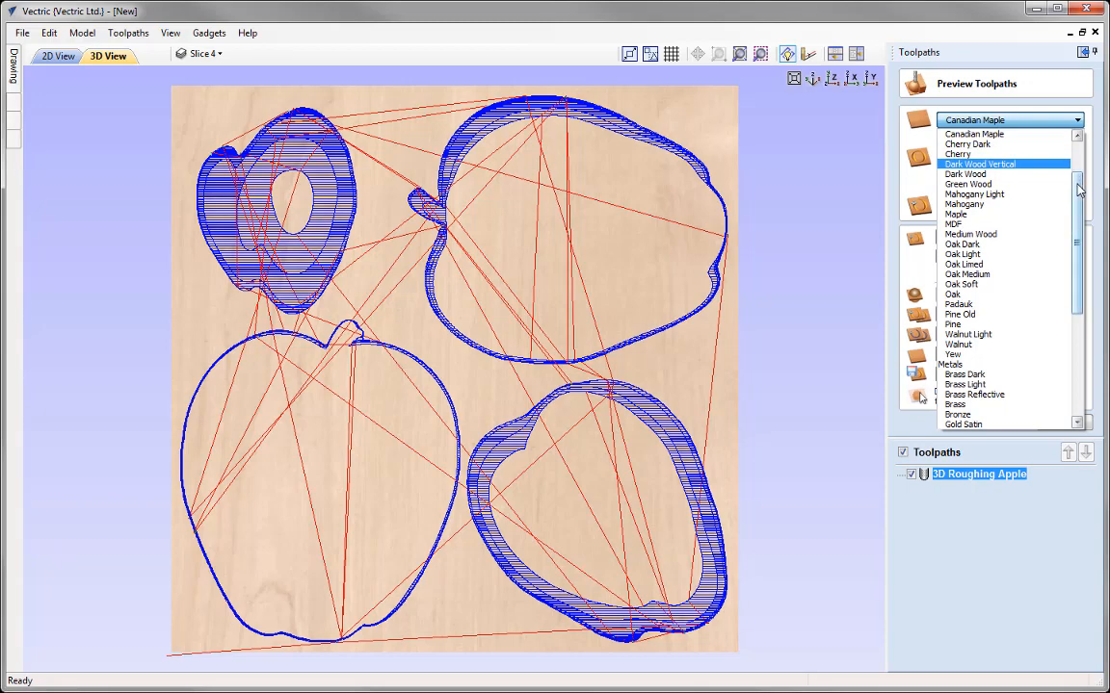
pyautogui.scroll(2, 973, 154)
pyautogui.click(970, 135)
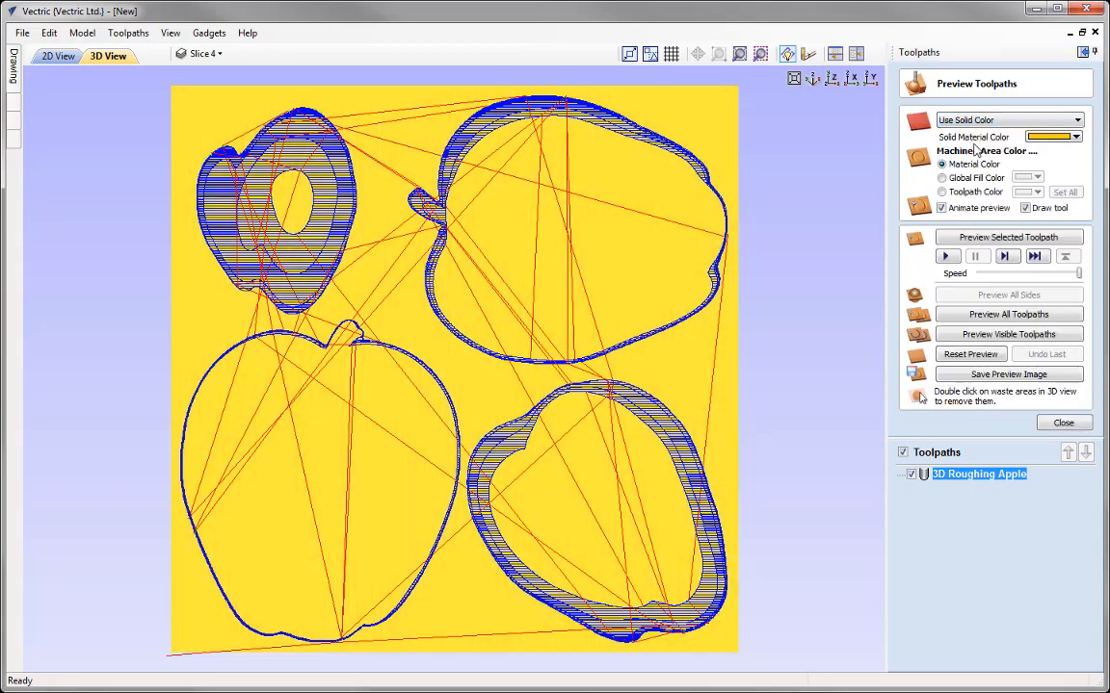
pyautogui.click(1067, 137)
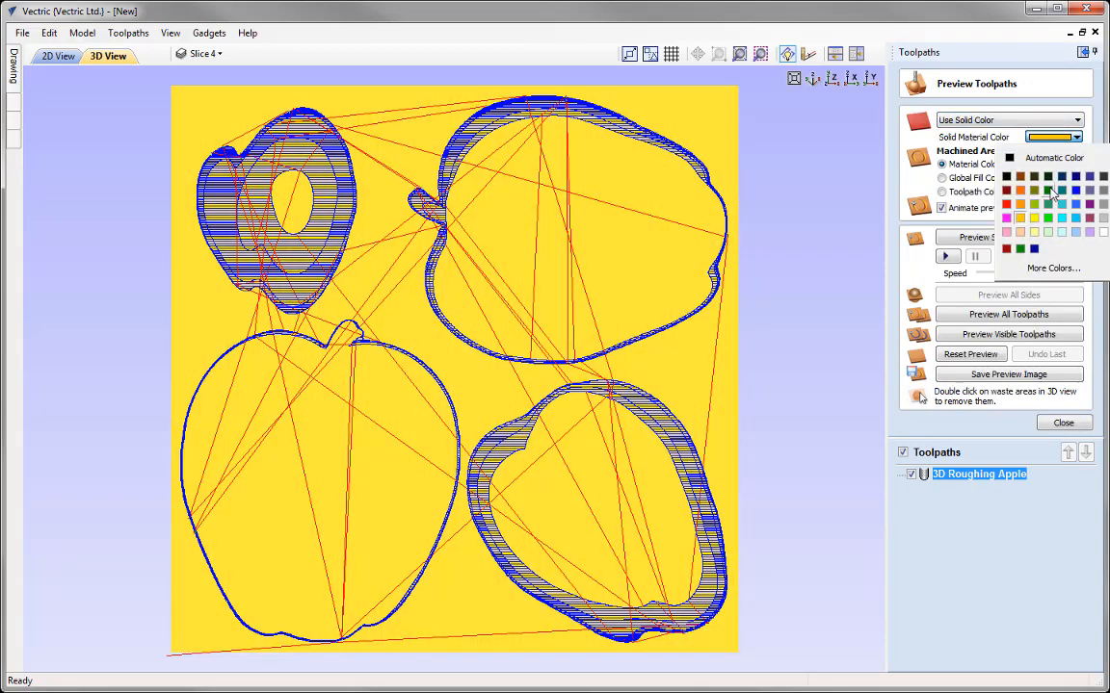
pyautogui.click(1048, 193)
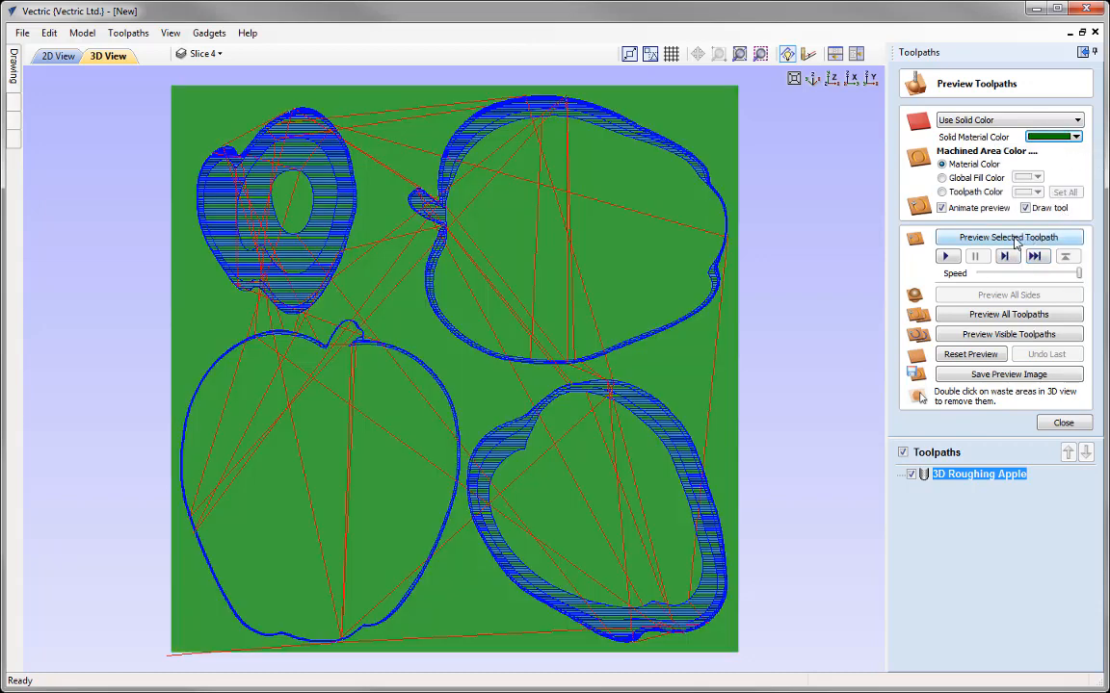
# Step: Preview the roughing toolpath, close the preview settings and show the 2D and 3D views side by side
pyautogui.click(1021, 237)
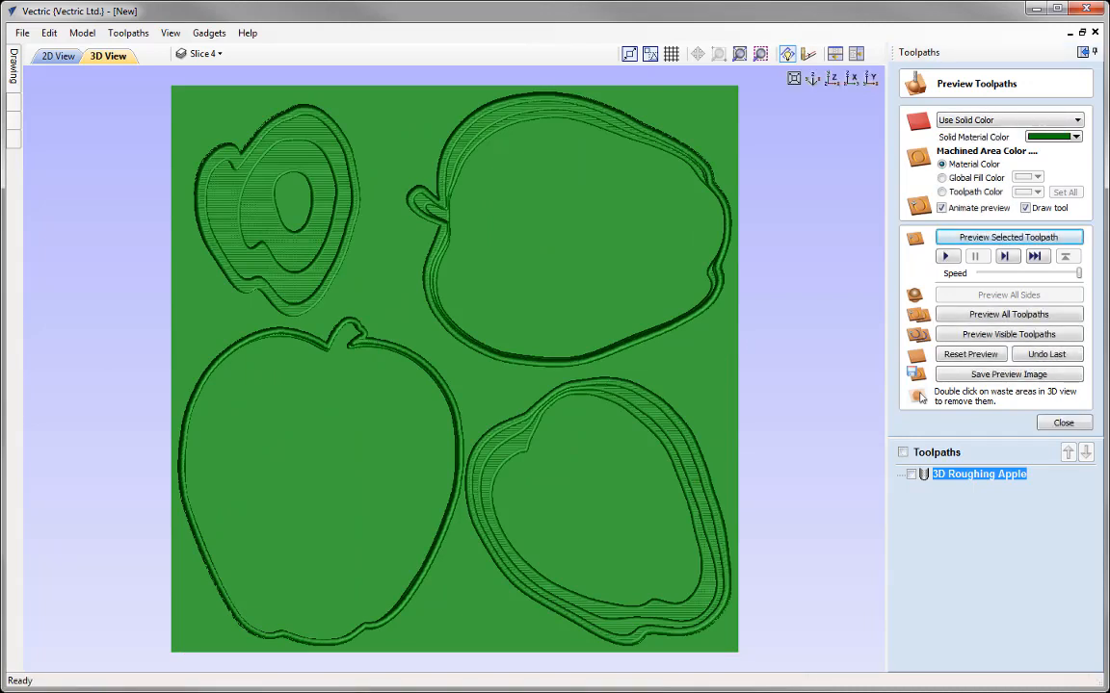
pyautogui.click(1063, 424)
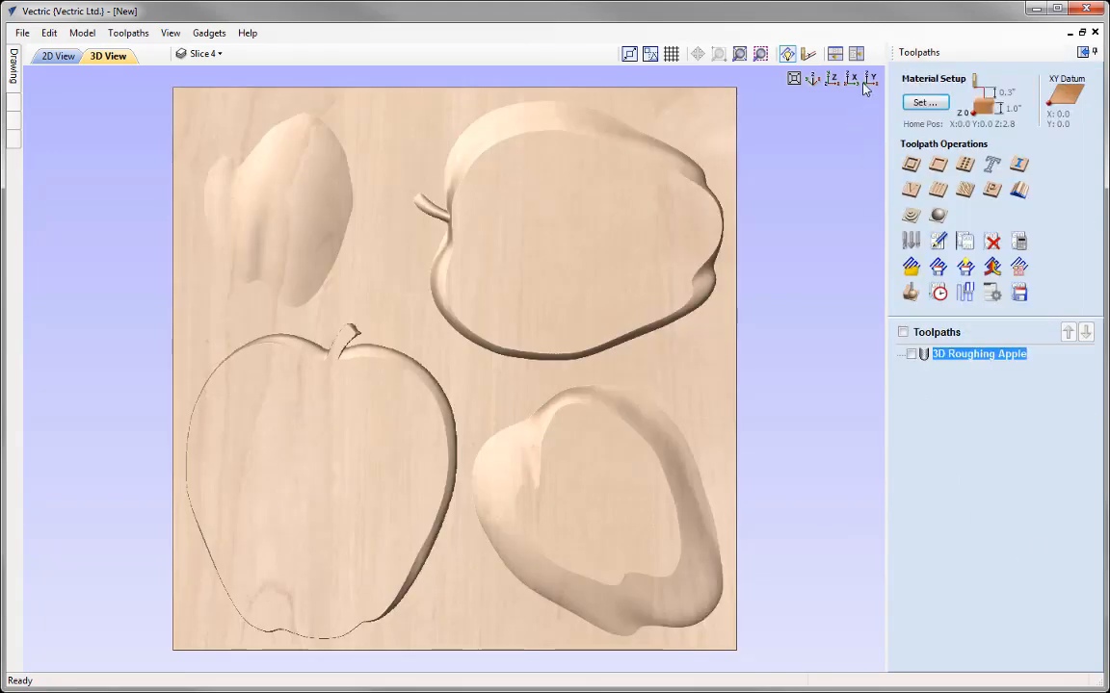
pyautogui.click(855, 53)
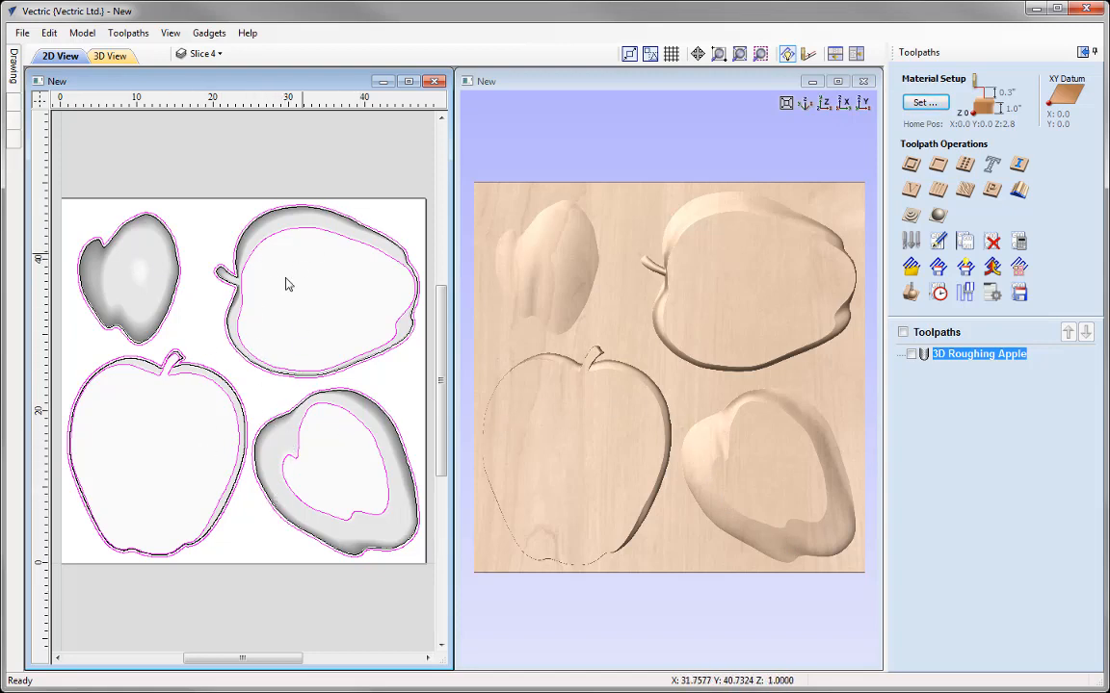
# Step: Start a finish machining toolpath with the Ball Nose (0.5 inch) tool and accept its default cutting parameters
pyautogui.click(939, 219)
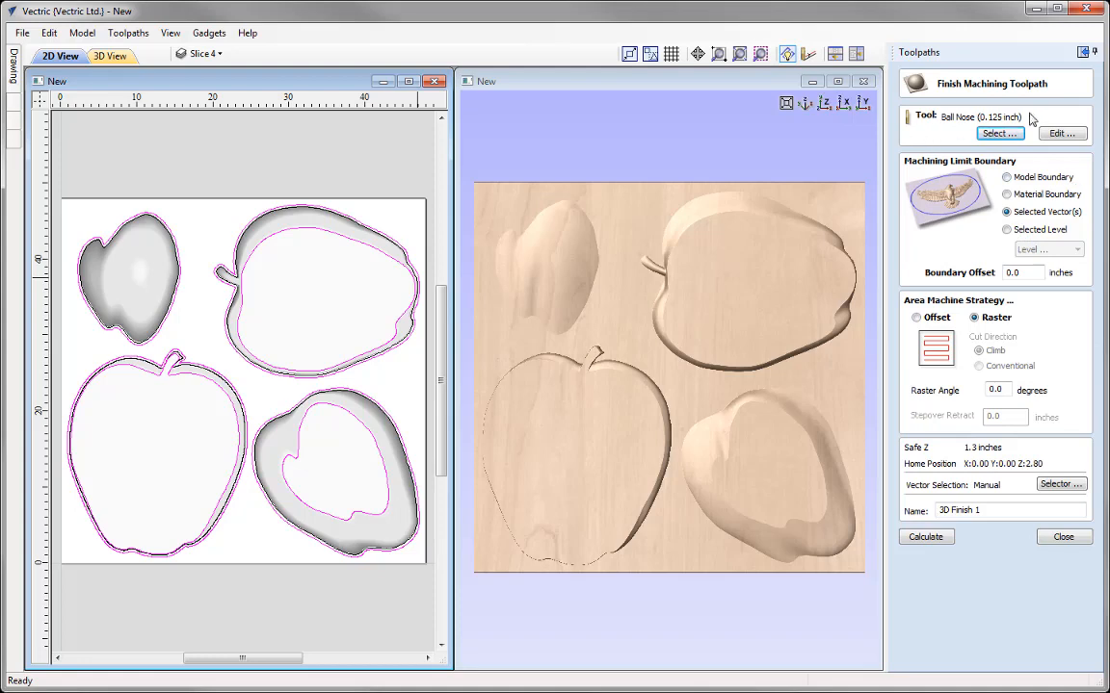
pyautogui.click(1000, 133)
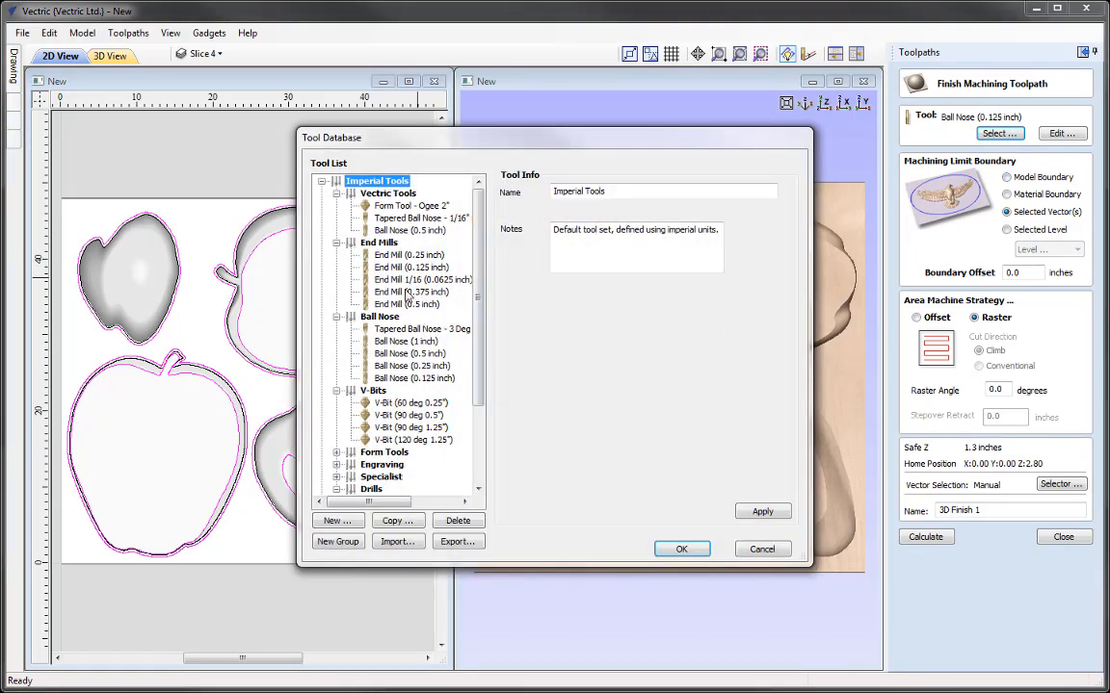
pyautogui.click(412, 353)
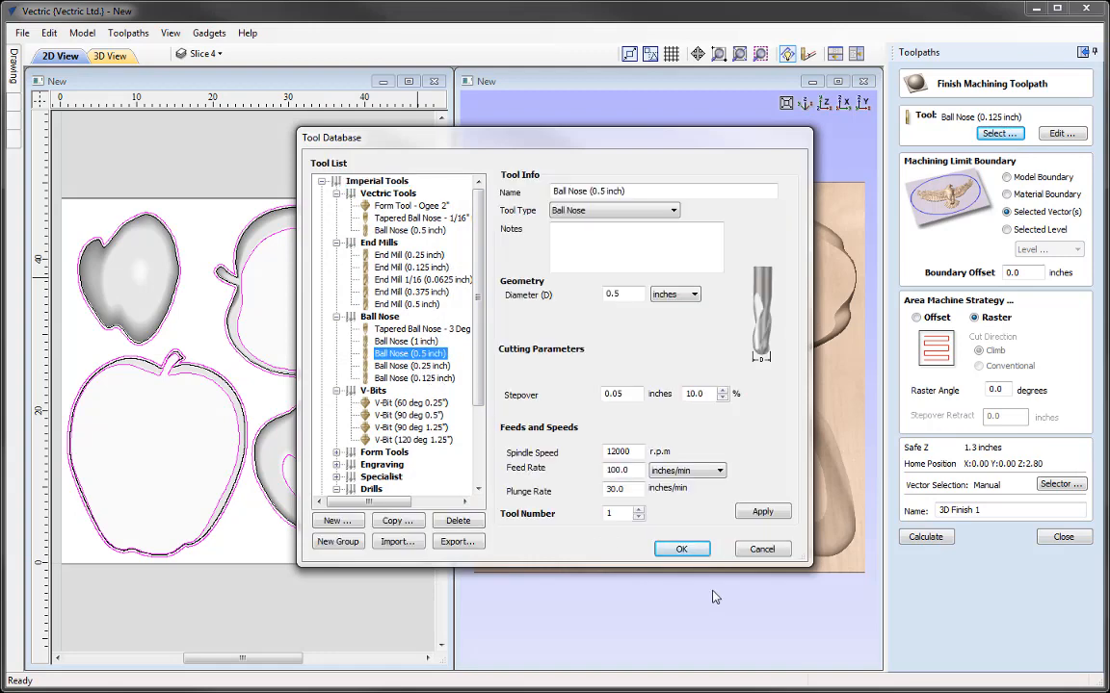
pyautogui.click(681, 550)
pyautogui.click(1060, 134)
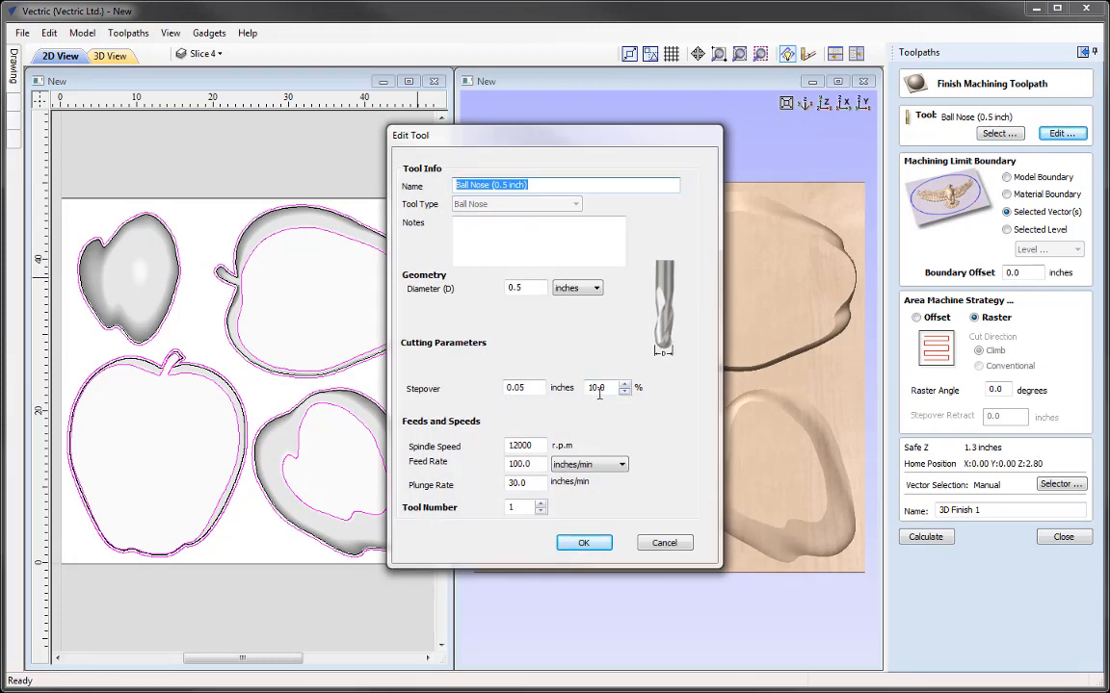
pyautogui.click(587, 545)
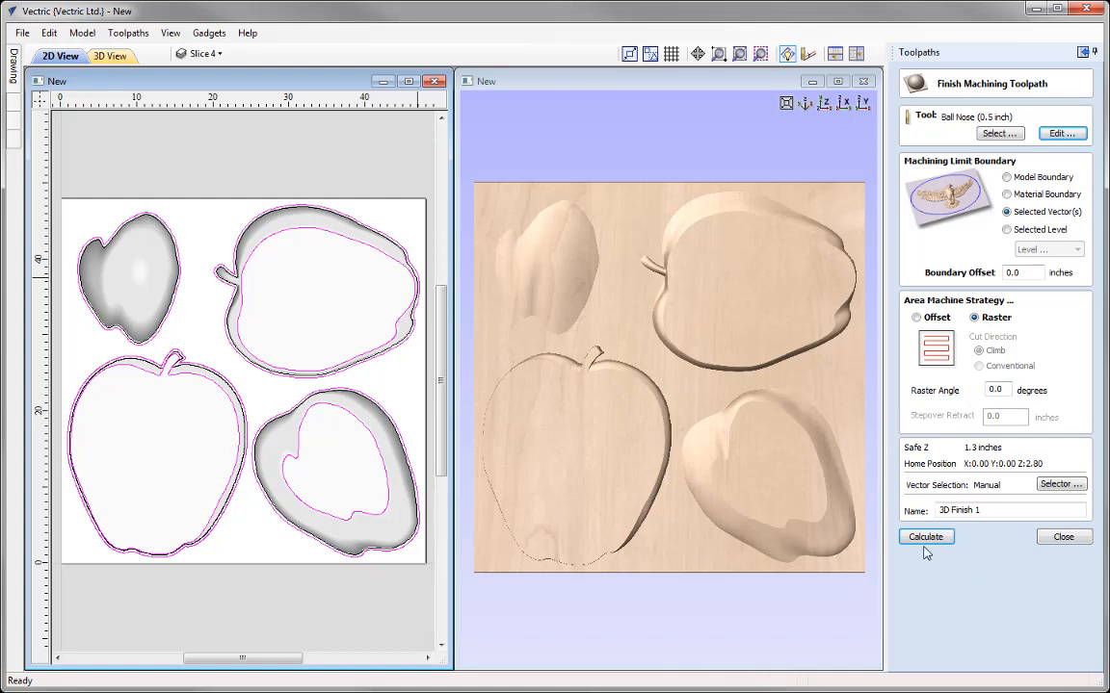
# Step: Name the finishing toolpath 3D Finish Apple and calculate it
pyautogui.click(999, 511)
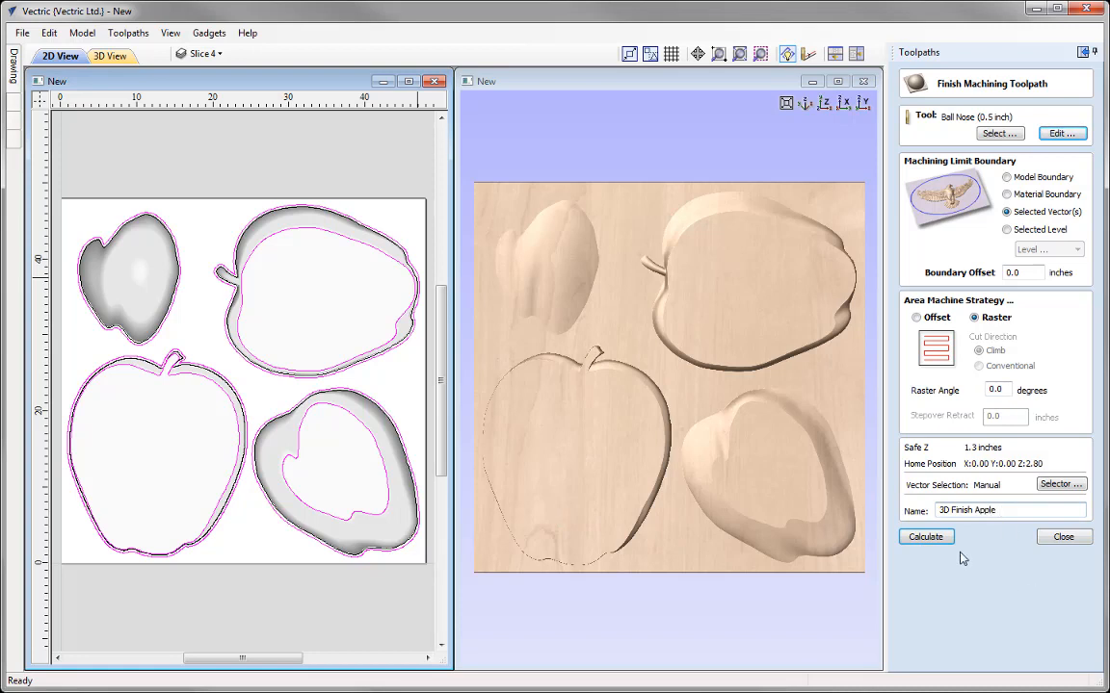
pyautogui.click(924, 540)
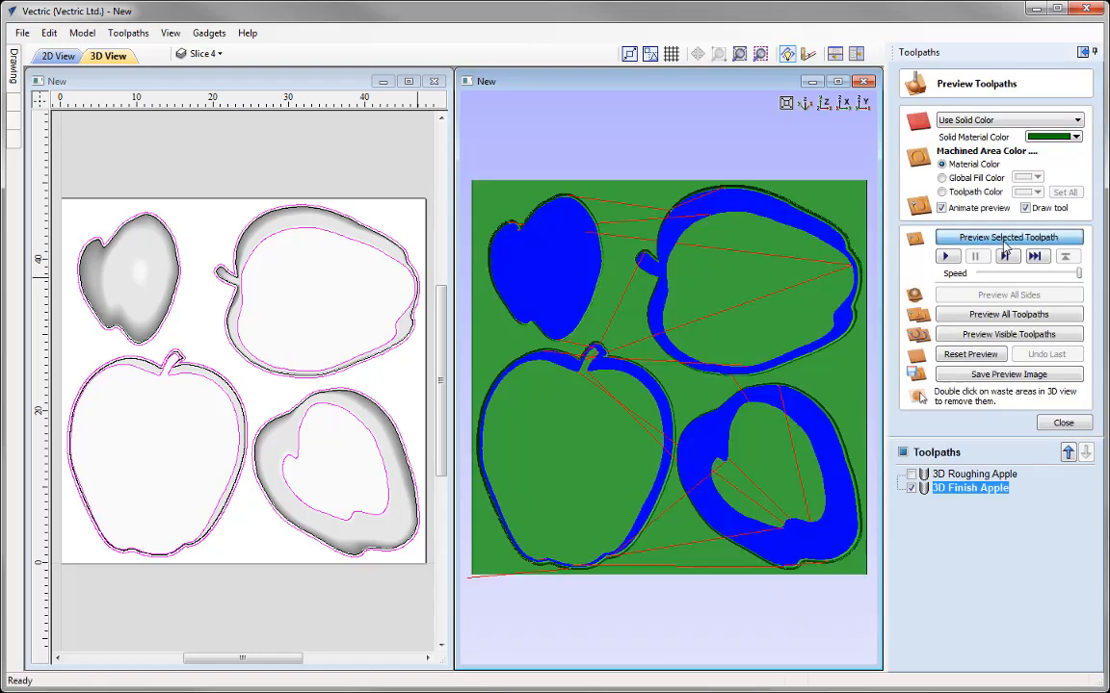
# Step: Preview the finishing toolpath and inspect the carved slice edges in the maximized 3D view, ending with the whole sheet from above
pyautogui.click(1004, 240)
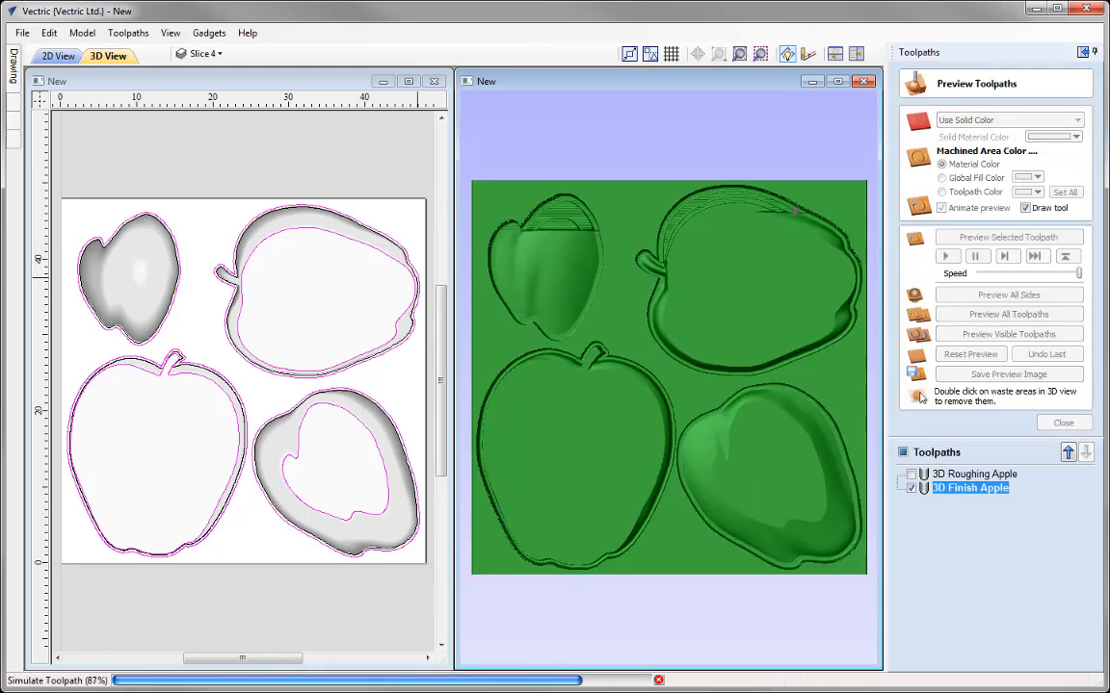
pyautogui.click(842, 82)
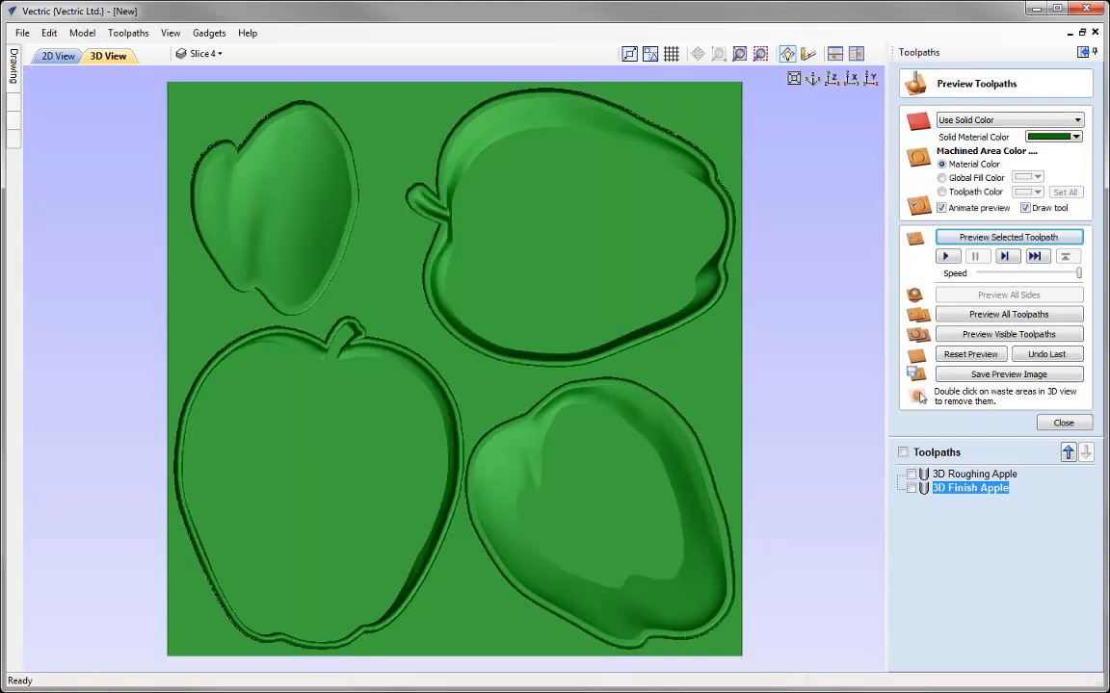
pyautogui.scroll(5, 403, 590)
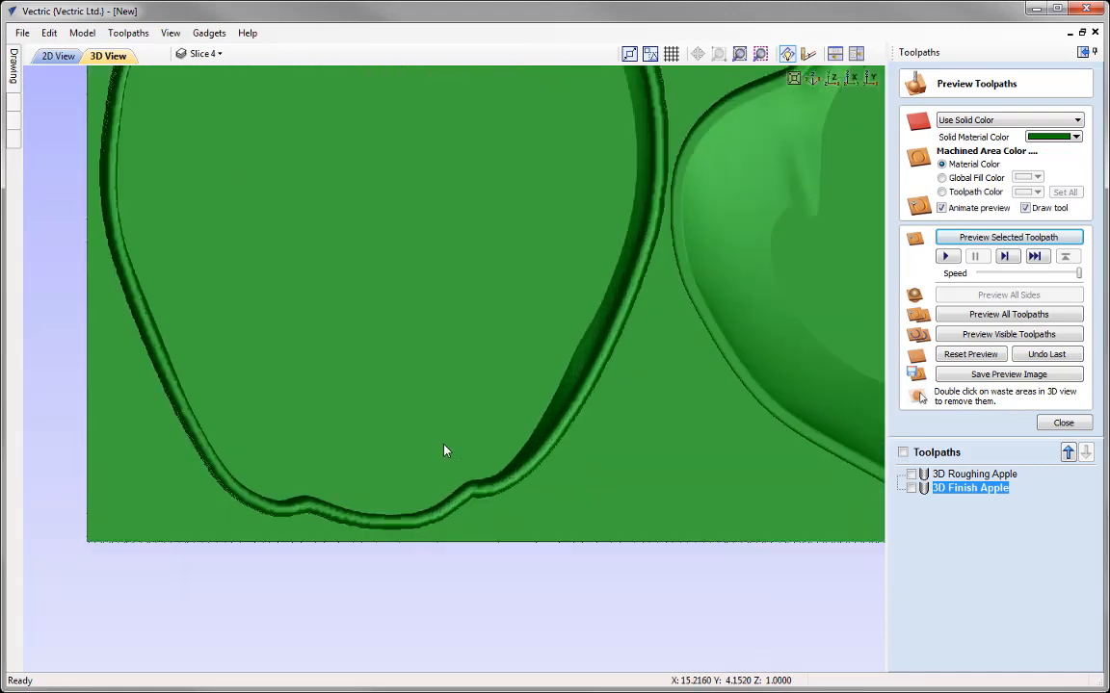
pyautogui.moveTo(419, 444); pyautogui.dragTo(437, 396, button='middle')
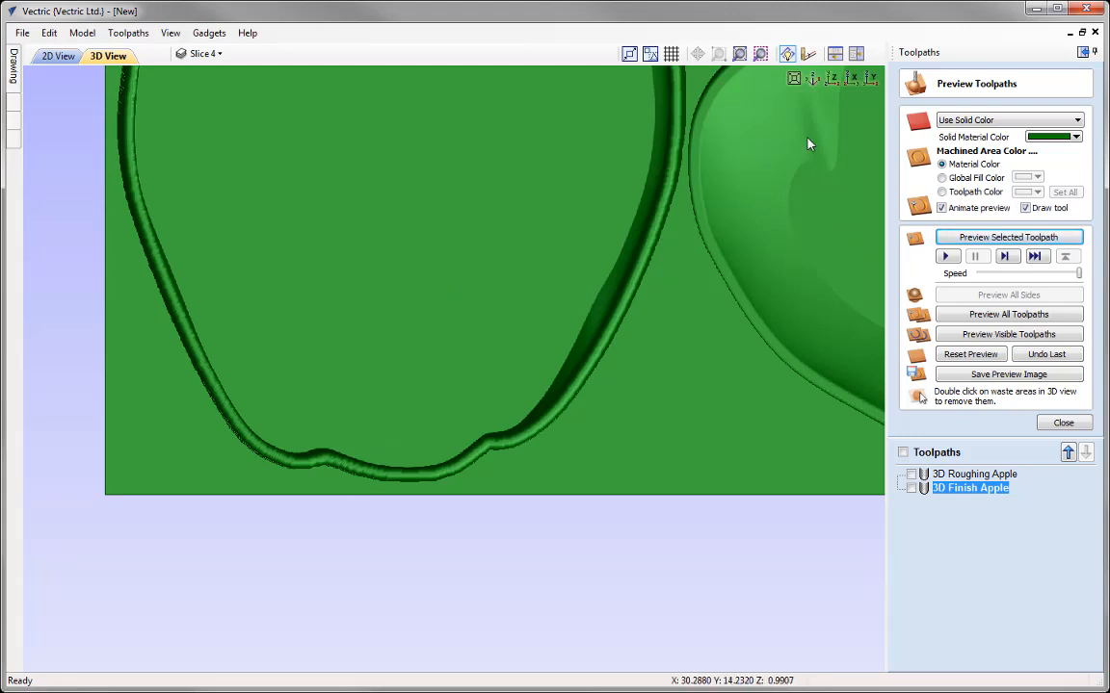
pyautogui.click(832, 81)
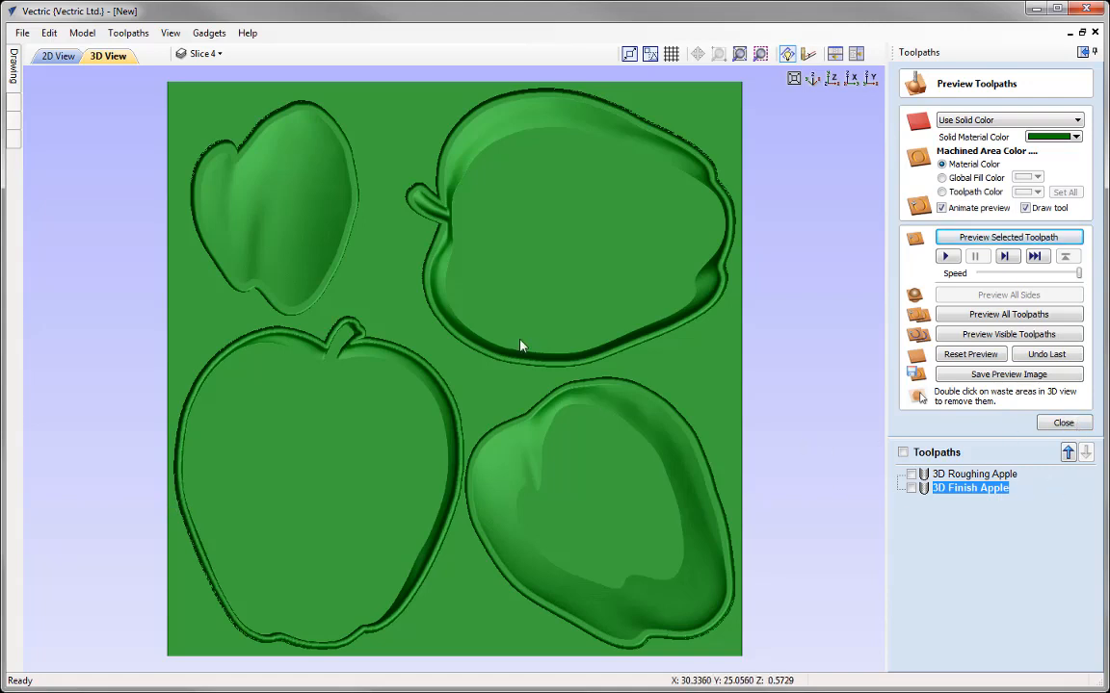
# Step: Show the 2D and 3D views side by side and create a profile toolpath named Profile Apple from the slices' outline vectors
pyautogui.click(1064, 424)
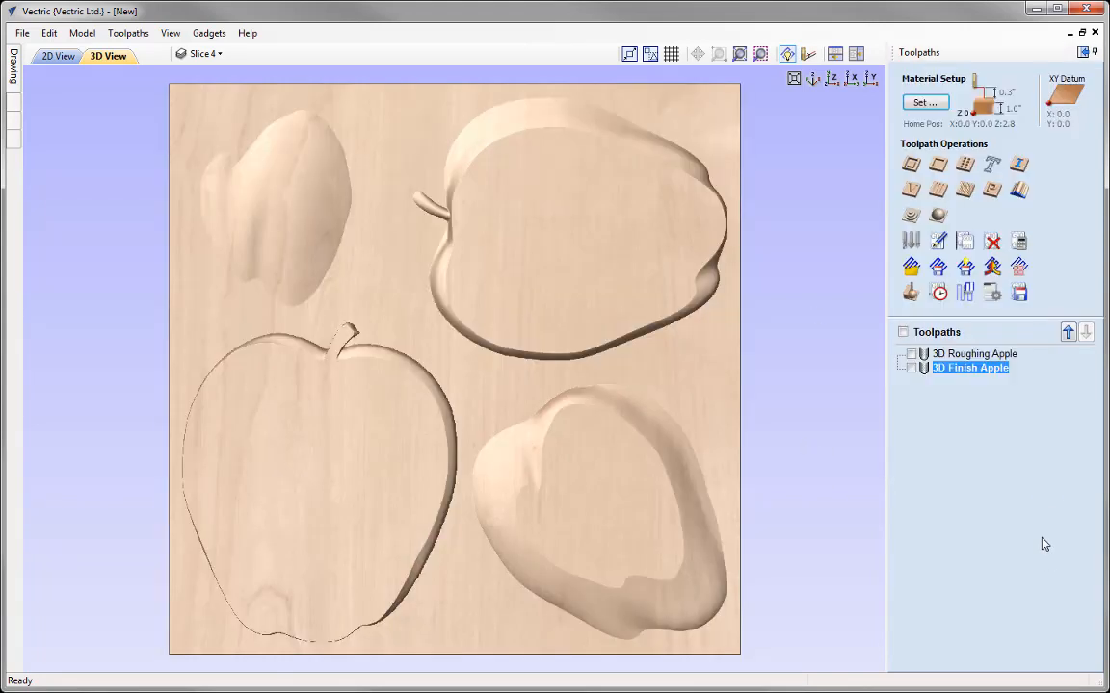
pyautogui.click(855, 53)
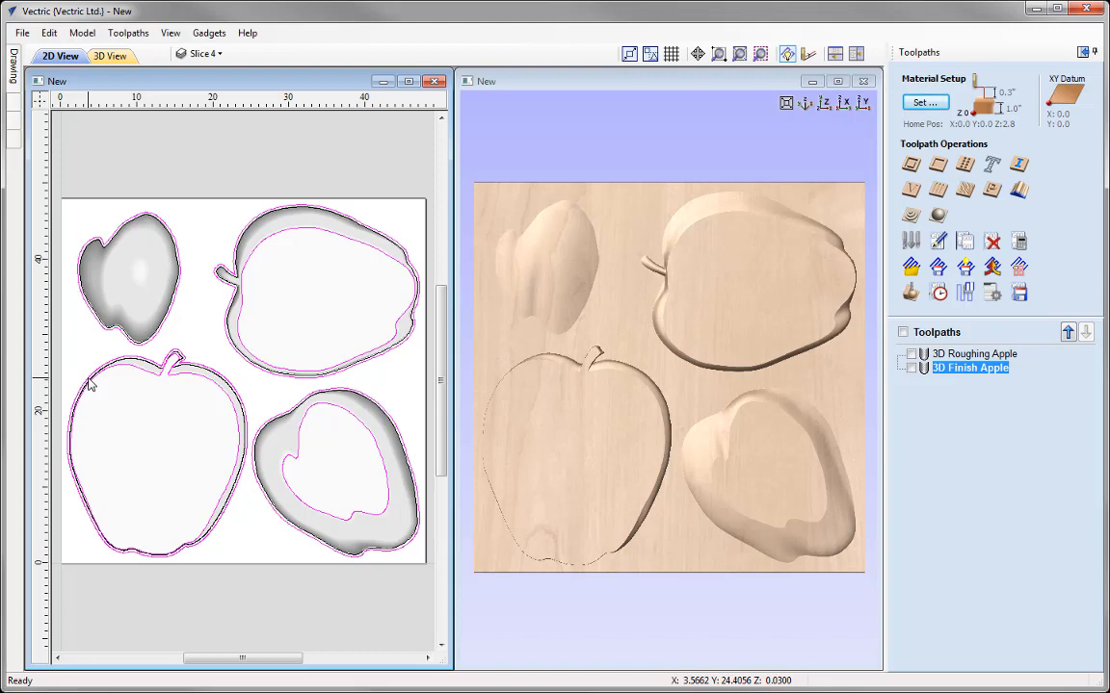
pyautogui.click(135, 227)
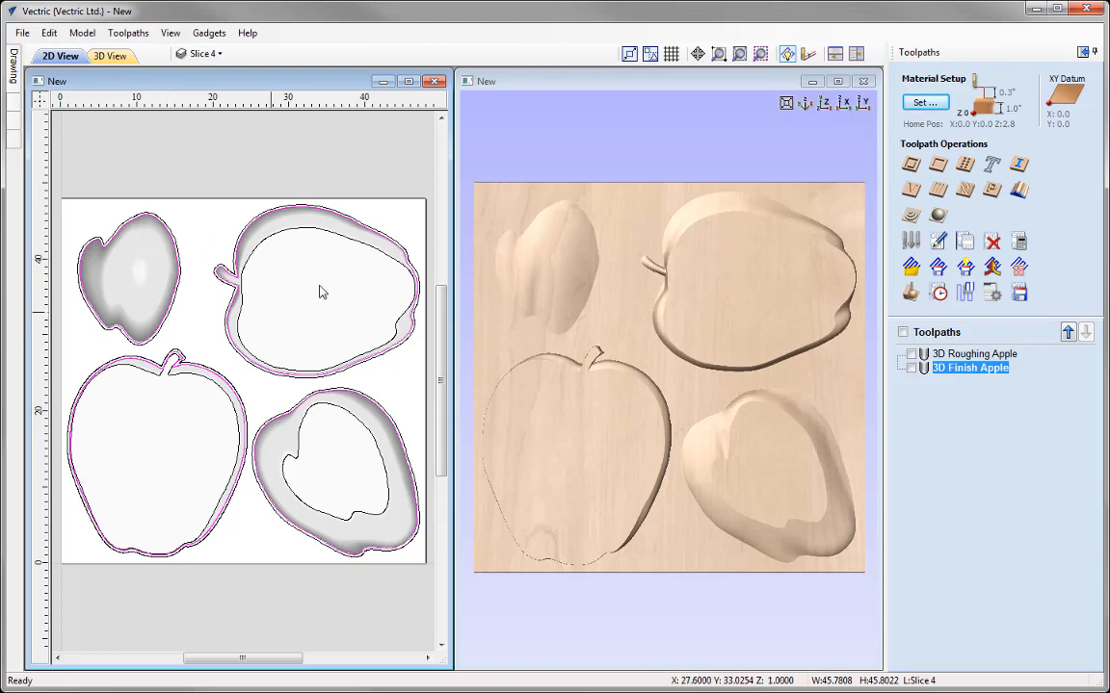
pyautogui.click(911, 167)
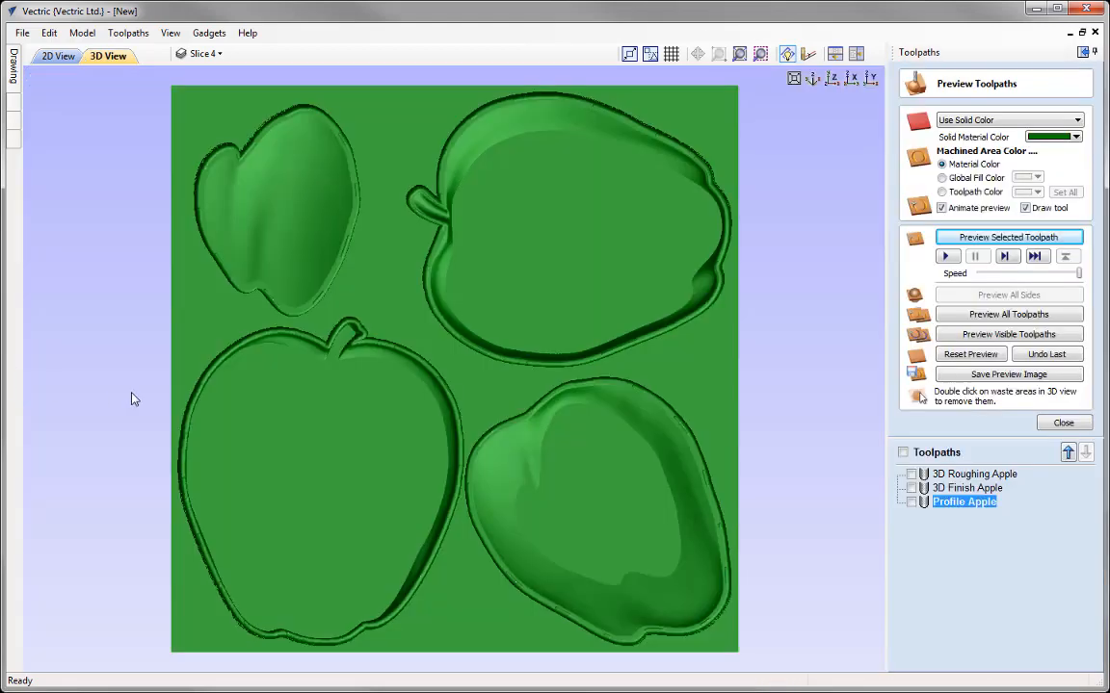
# Step: Inspect the profile cuts around the apple slices up close in the 3D preview, ending with the whole sheet from above
pyautogui.scroll(5, 503, 434)
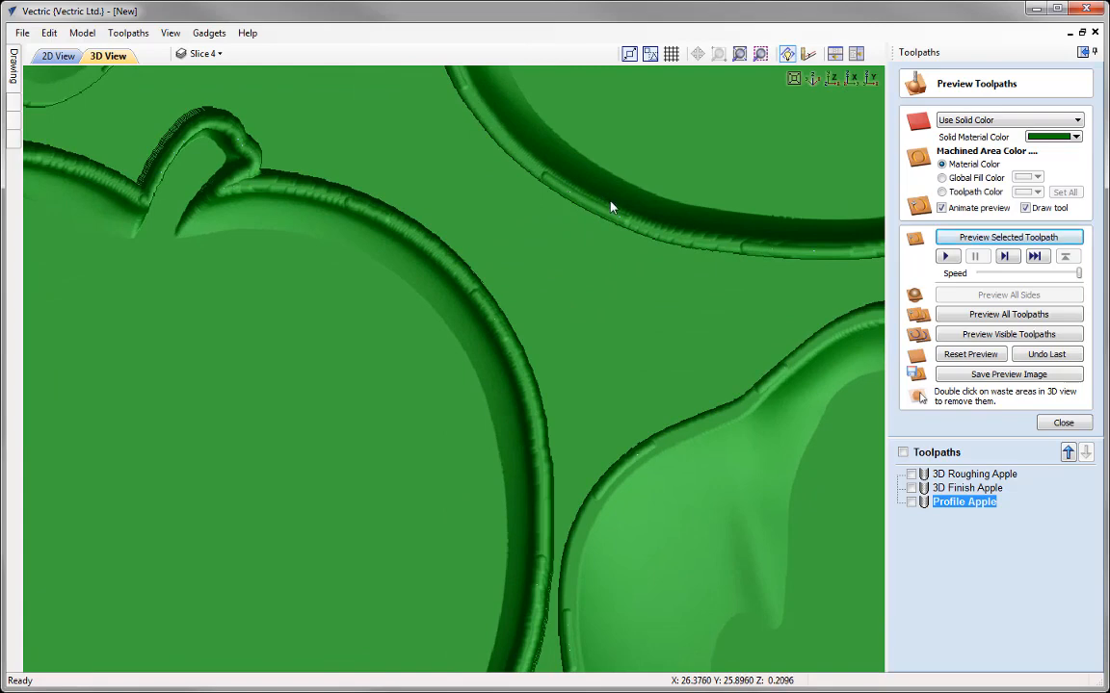
pyautogui.scroll(-2, 419, 404)
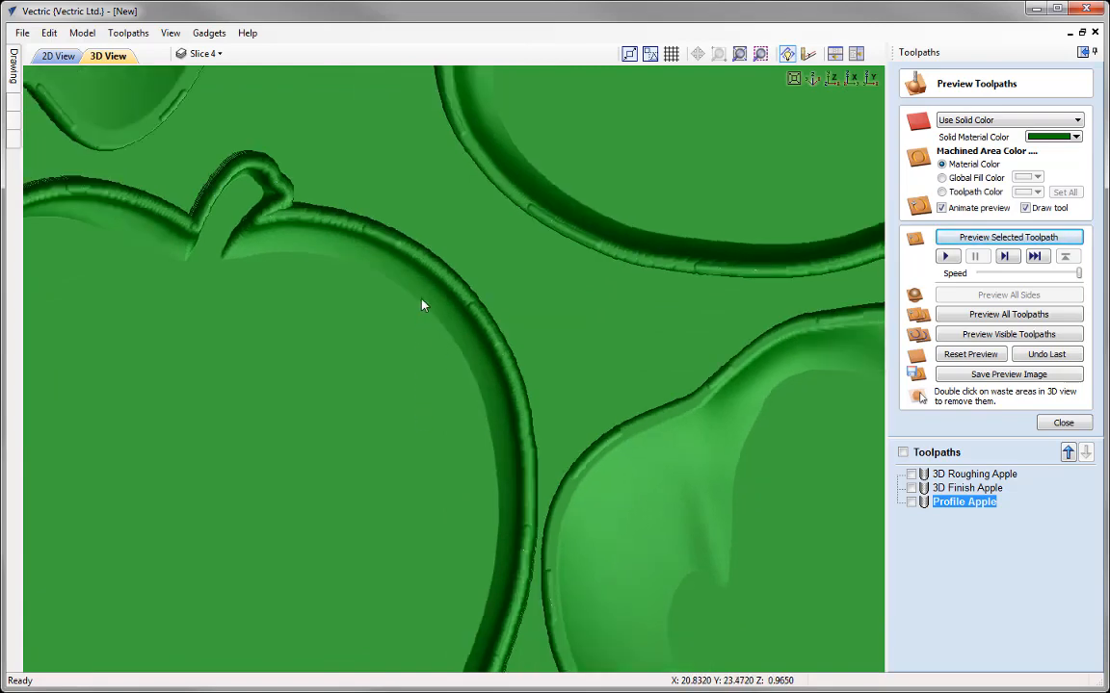
pyautogui.scroll(-3, 415, 304)
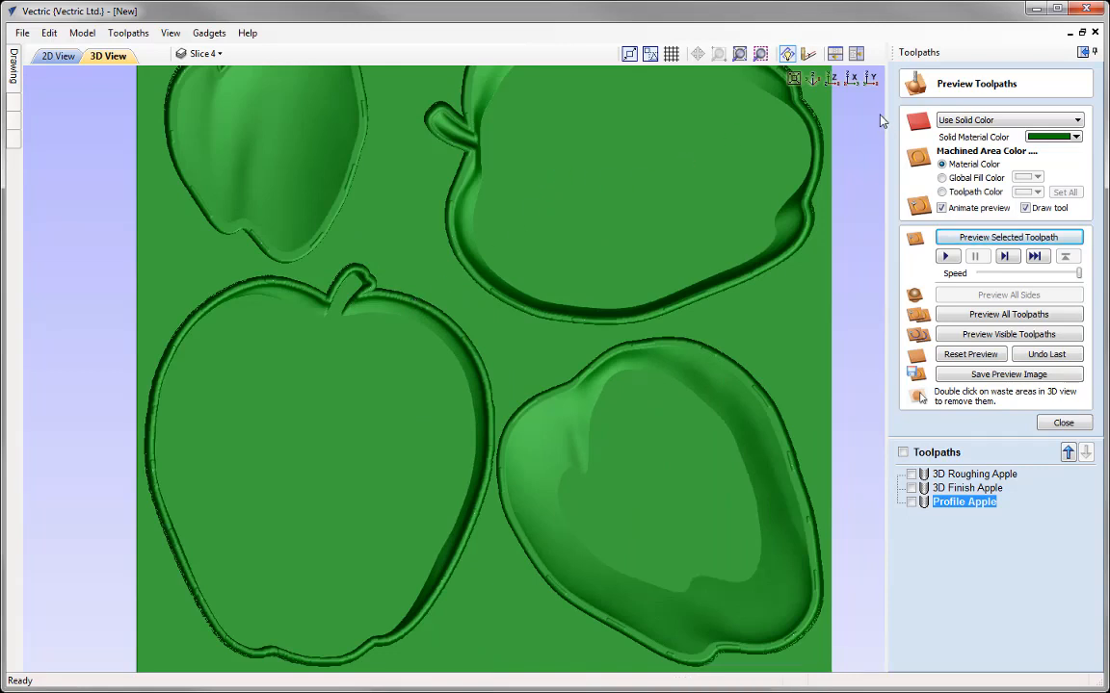
pyautogui.click(832, 79)
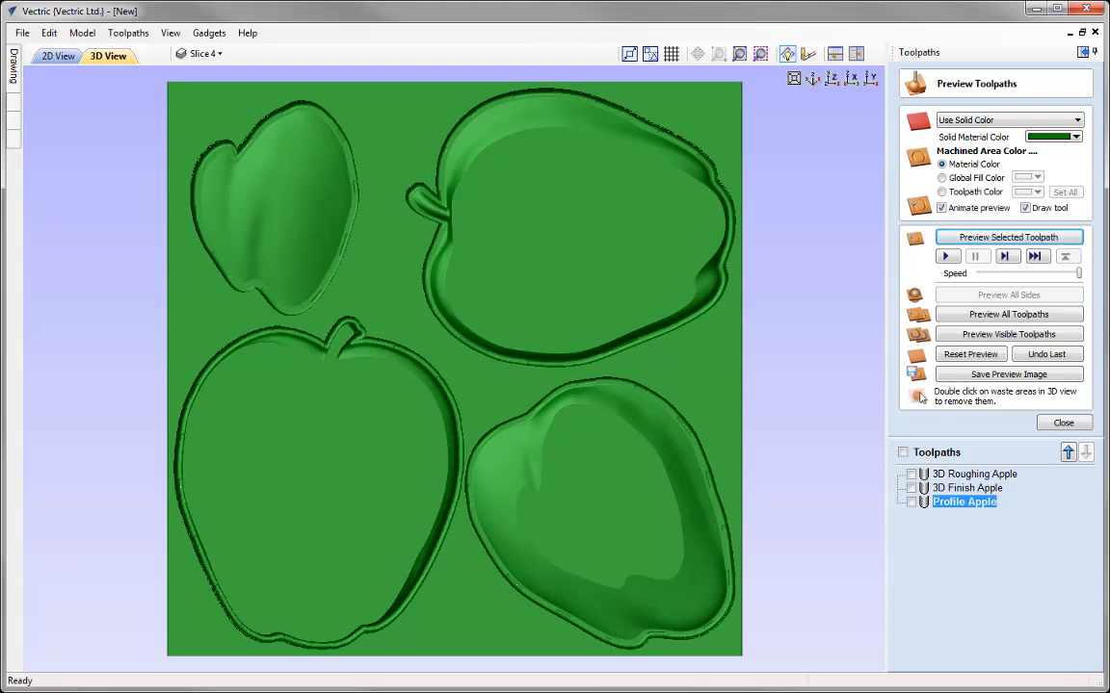
# Step: Save the project as a VCarve file named Slicing_a_3D_Model_General_Topics in the Slicing_a_3D_Model_FILES folder
pyautogui.click(22, 33)
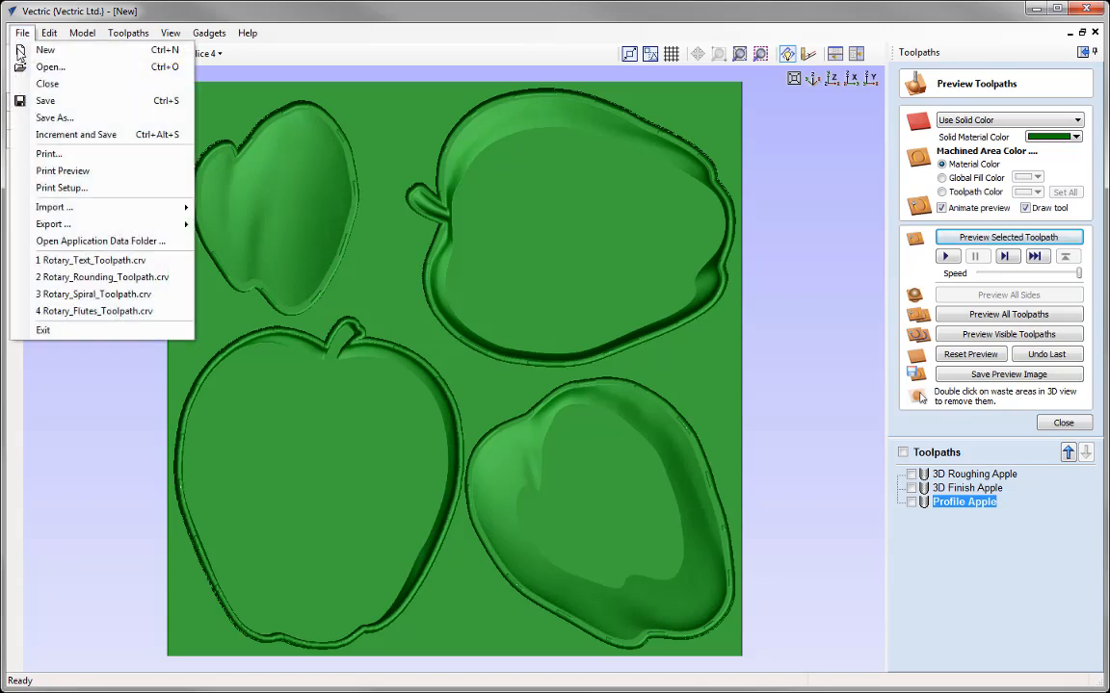
pyautogui.click(60, 115)
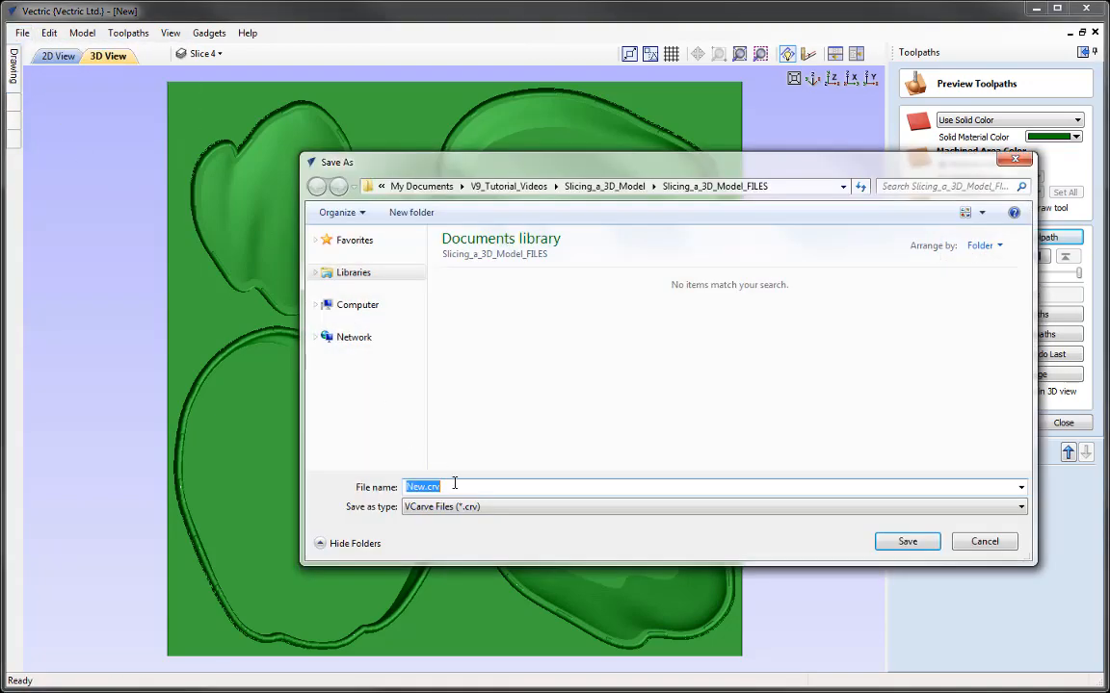
pyautogui.rightClick(446, 487)
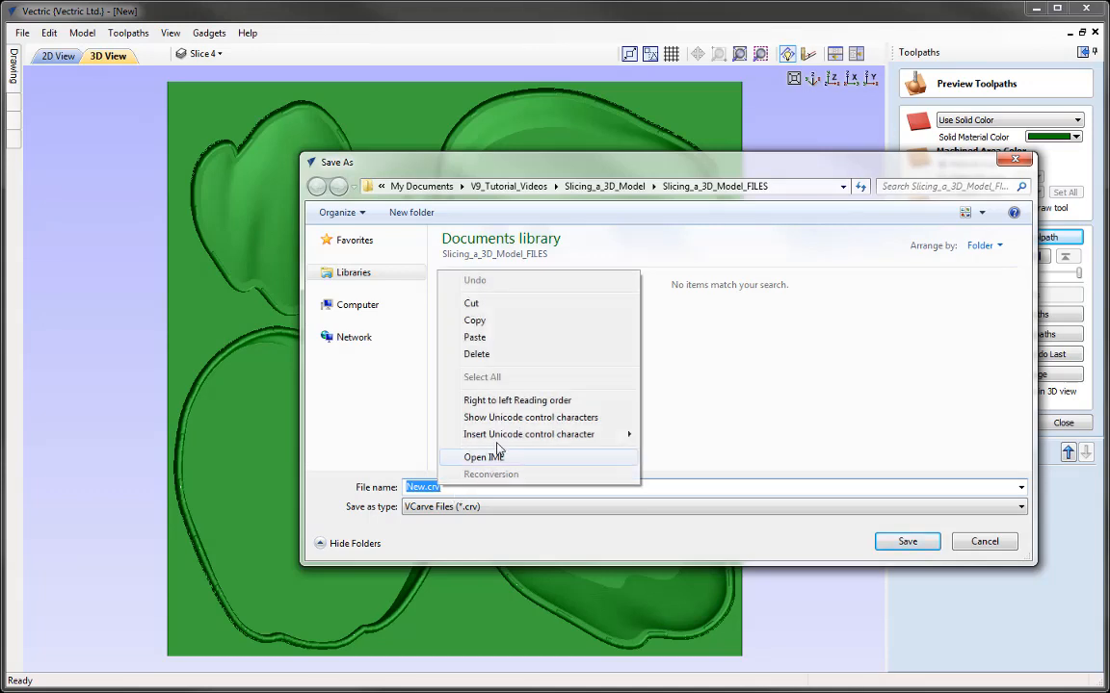
pyautogui.click(476, 339)
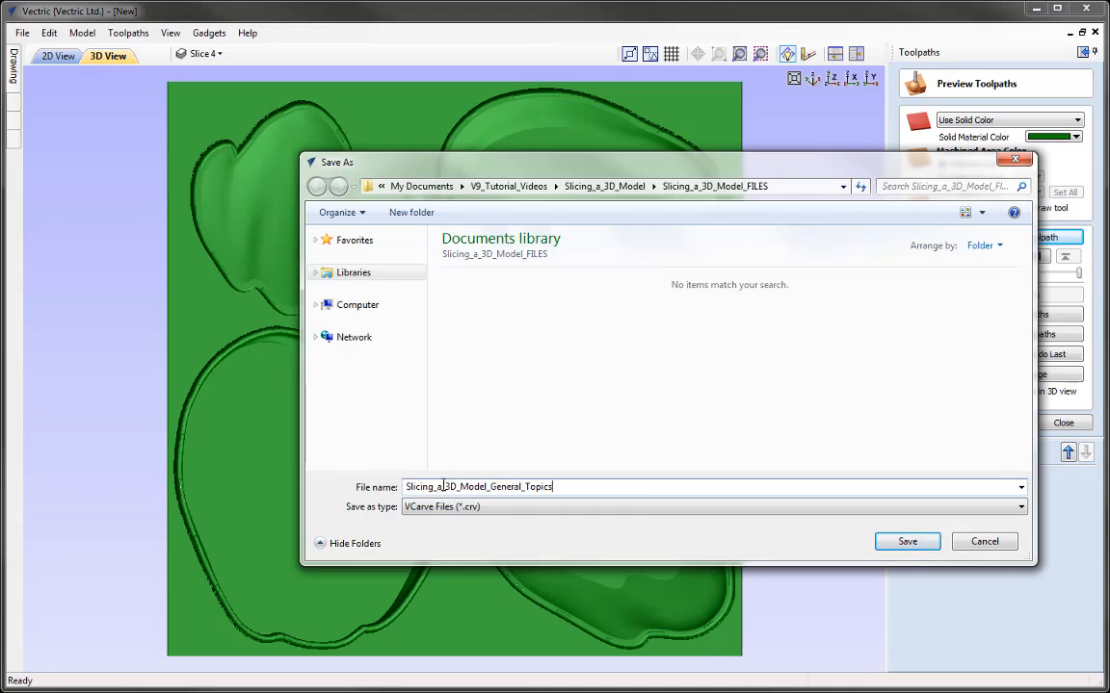
pyautogui.click(907, 542)
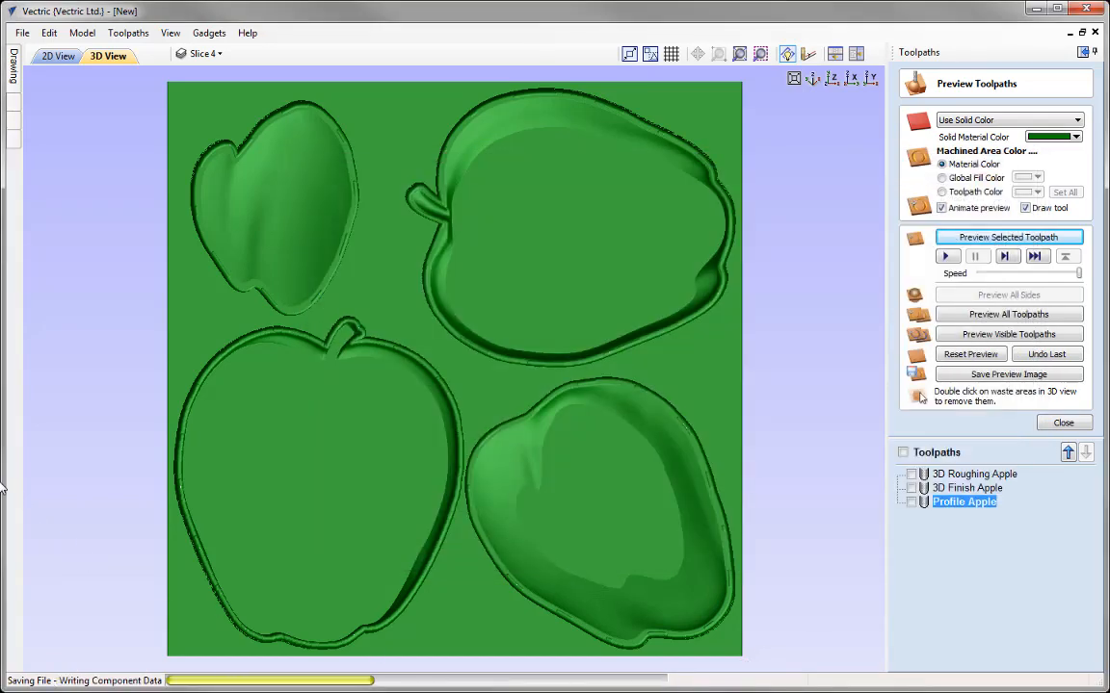